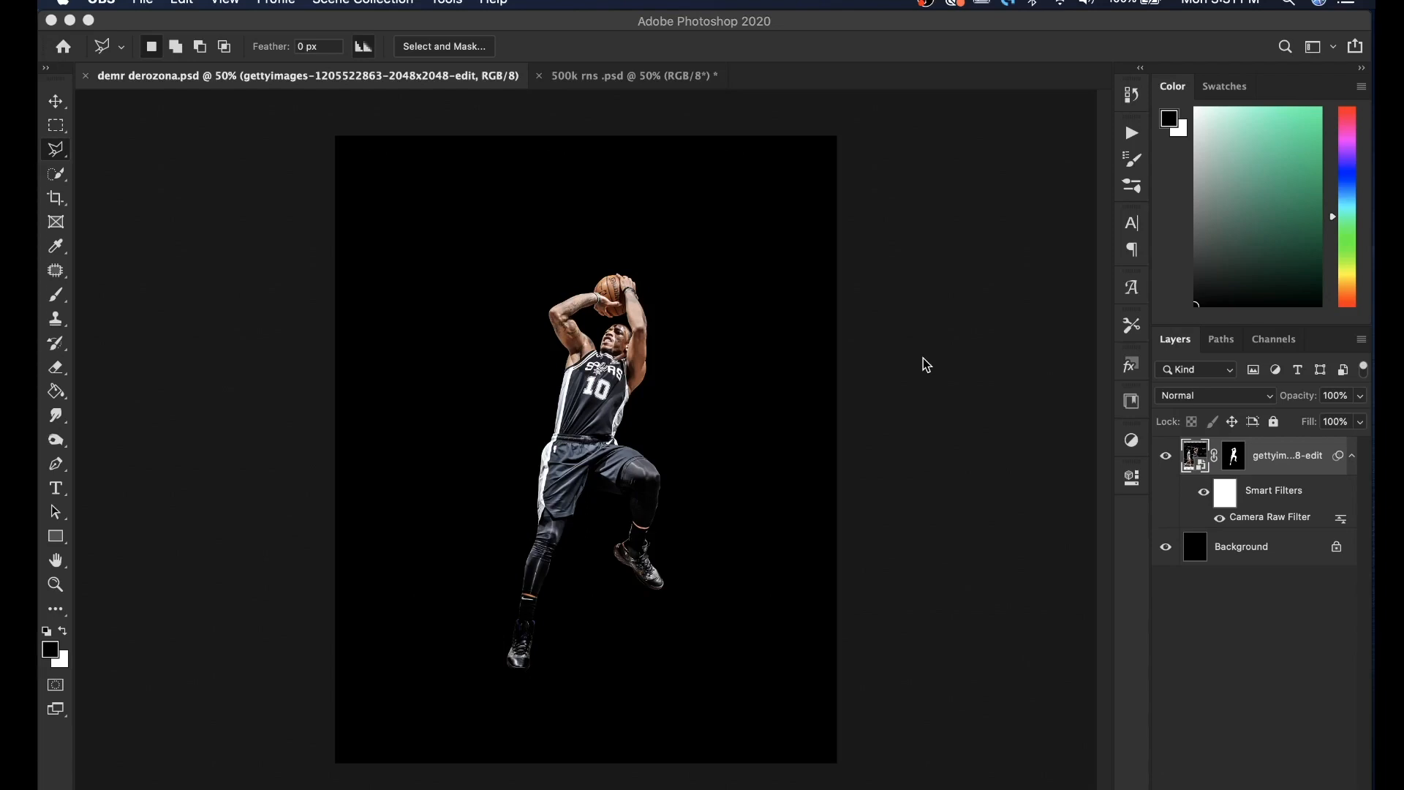
Step: Add two new empty layers above the cut-out basketball player layer
{"action": "key", "text": "super+Tab"}
{"action": "key", "text": "super+shift+alt+n"}
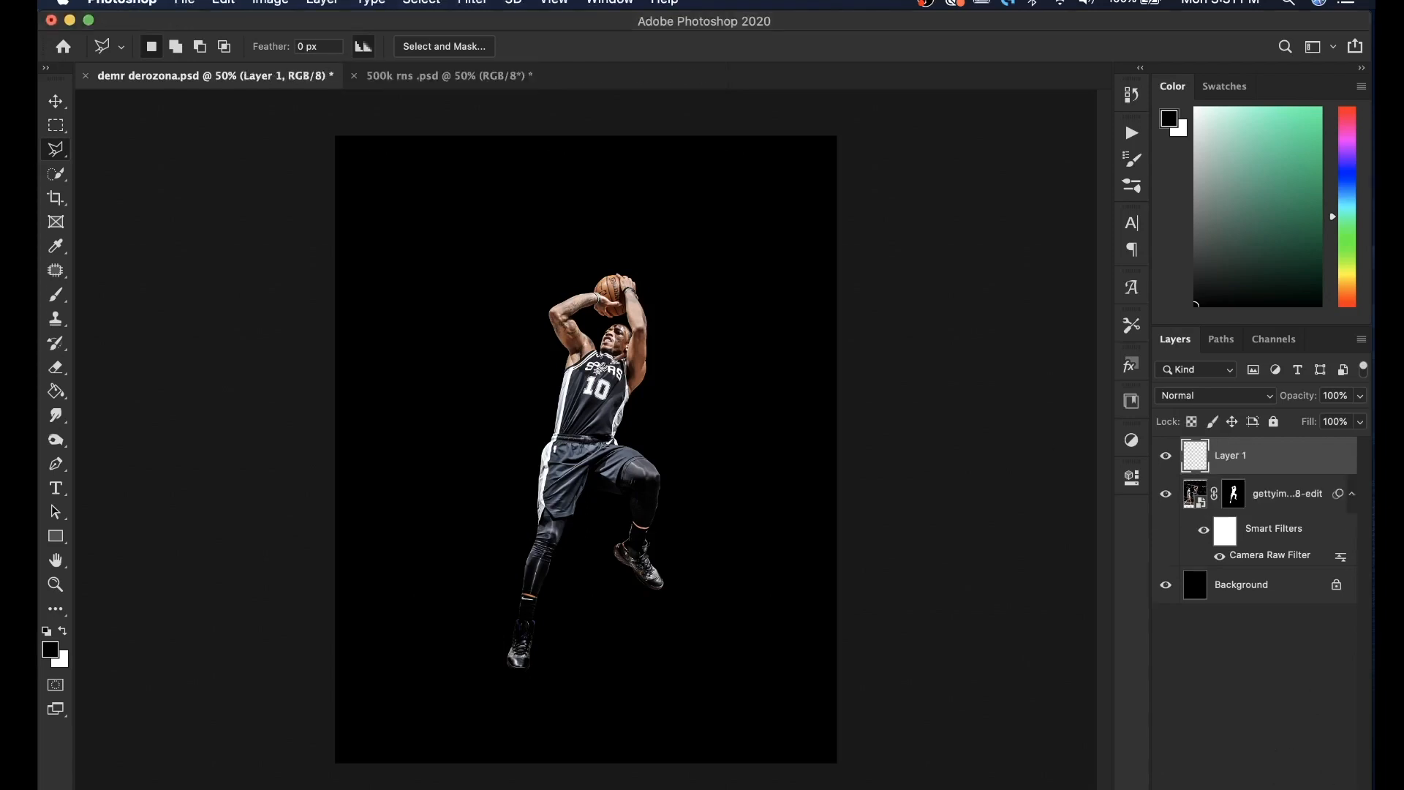
{"action": "key", "text": "super+shift+alt+n"}
Step: Paint a soft white glow over the canvas's upper-left corner on Layer 2 with a 2000 px brush
{"action": "left_click", "coordinate": [1195, 108]}
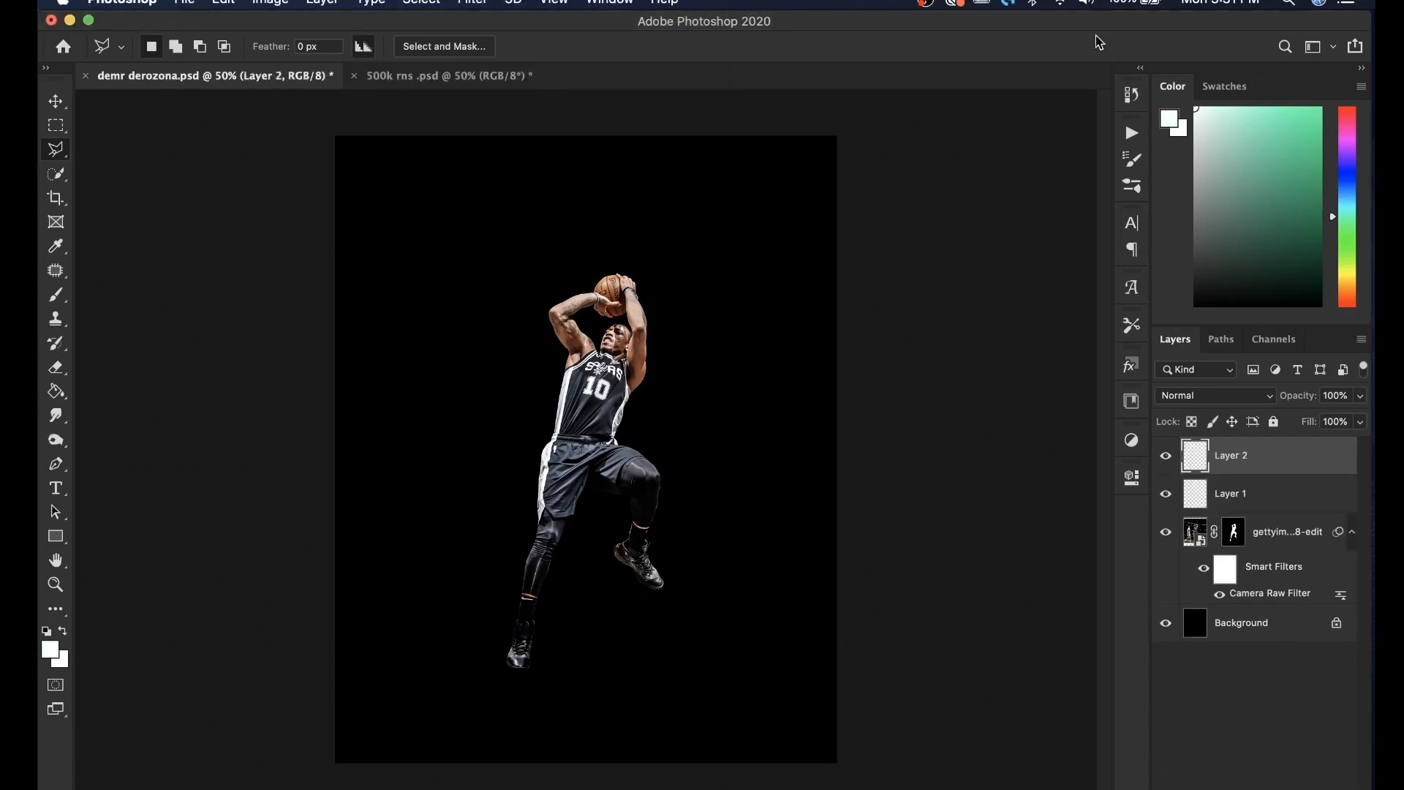
{"action": "left_click", "coordinate": [55, 294]}
{"action": "key", "text": "super+minus"}
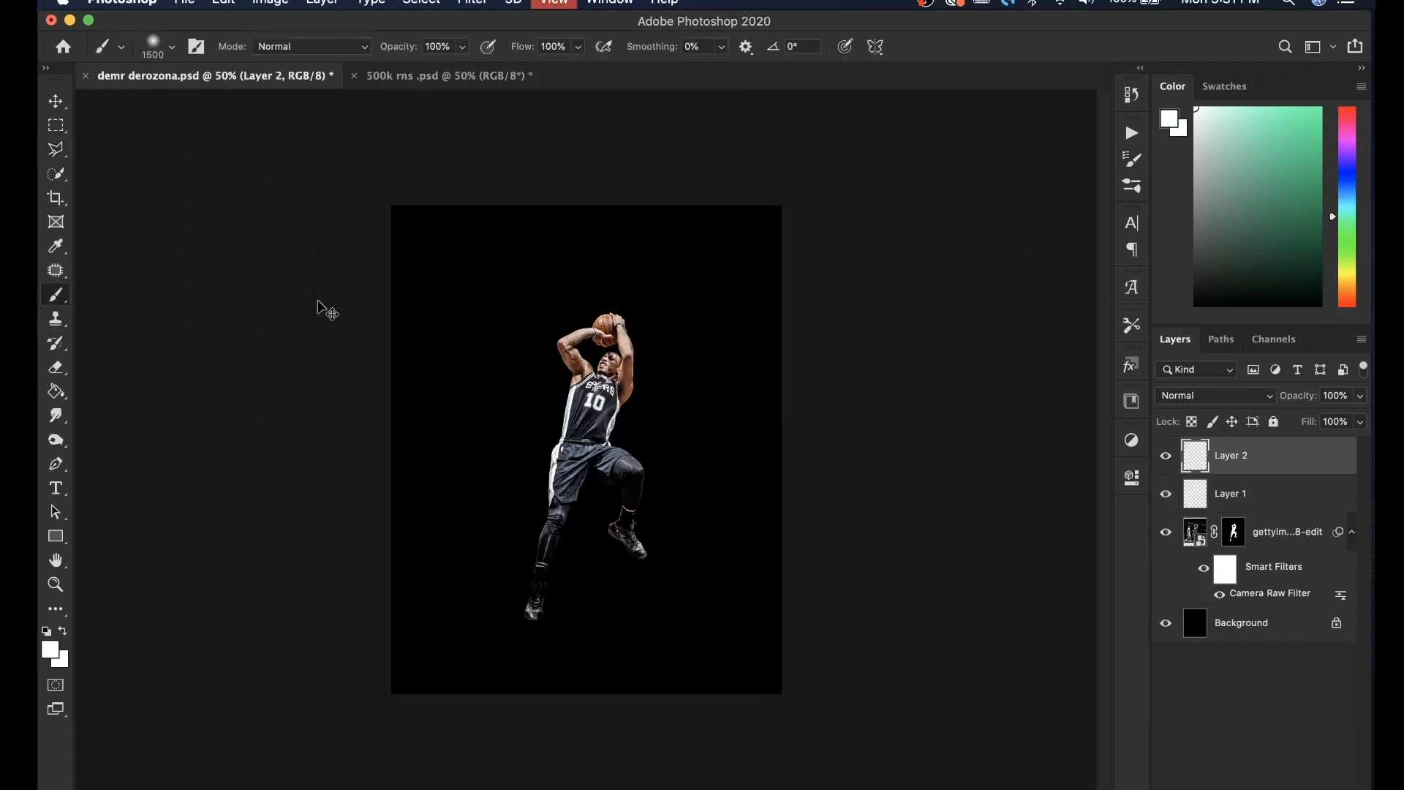
{"action": "left_click_drag", "start_coordinate": [318, 301], "coordinate": [343, 409]}
{"action": "key", "text": "super+z"}
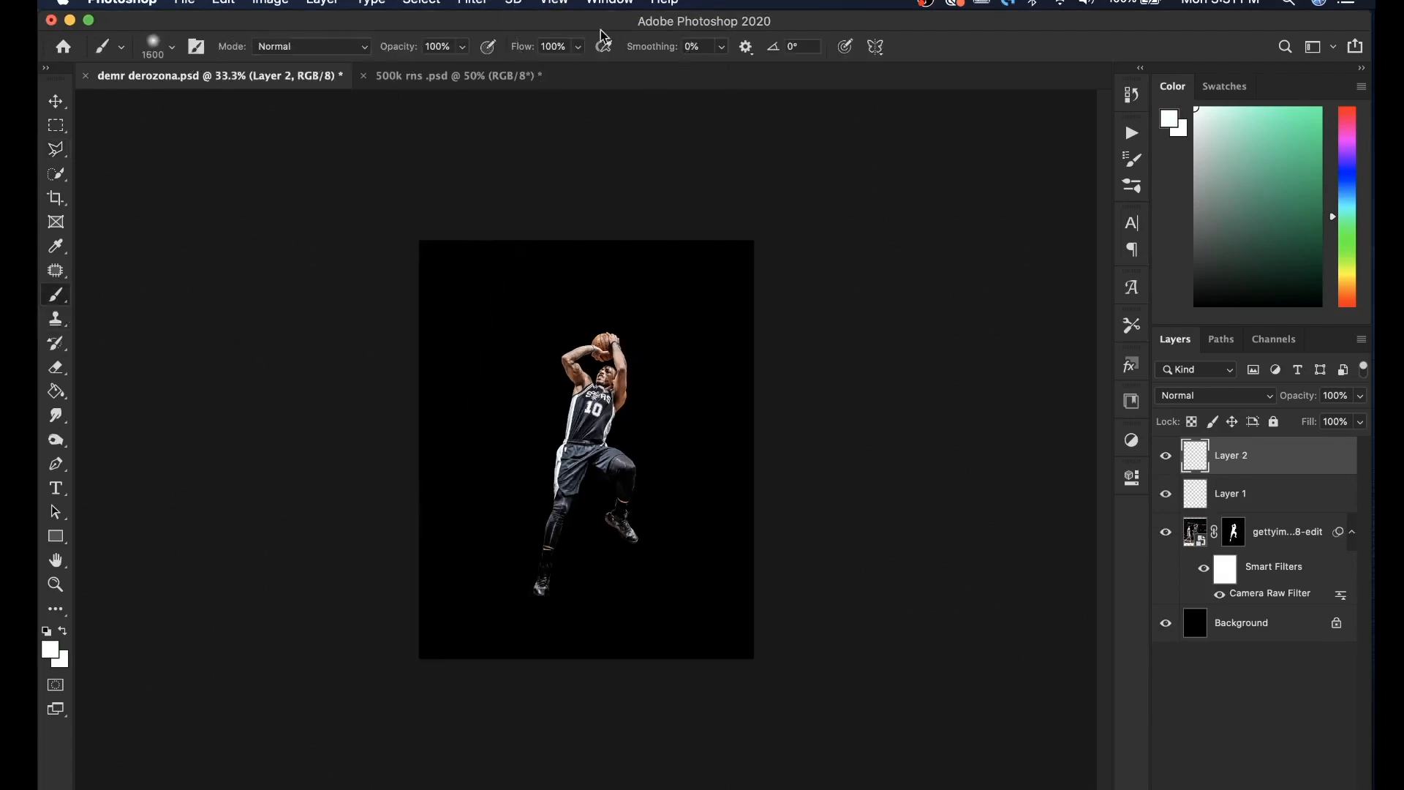
{"action": "key", "text": "bracketright"}
{"action": "key", "text": "bracketright"}
{"action": "key", "text": "bracketright"}
{"action": "key", "text": "bracketright"}
{"action": "key", "text": "bracketright"}
{"action": "mouse_move", "coordinate": [439, 157]}
{"action": "left_mouse_down"}
{"action": "mouse_move", "coordinate": [265, 341]}
{"action": "mouse_move", "coordinate": [204, 642]}
{"action": "left_mouse_up"}
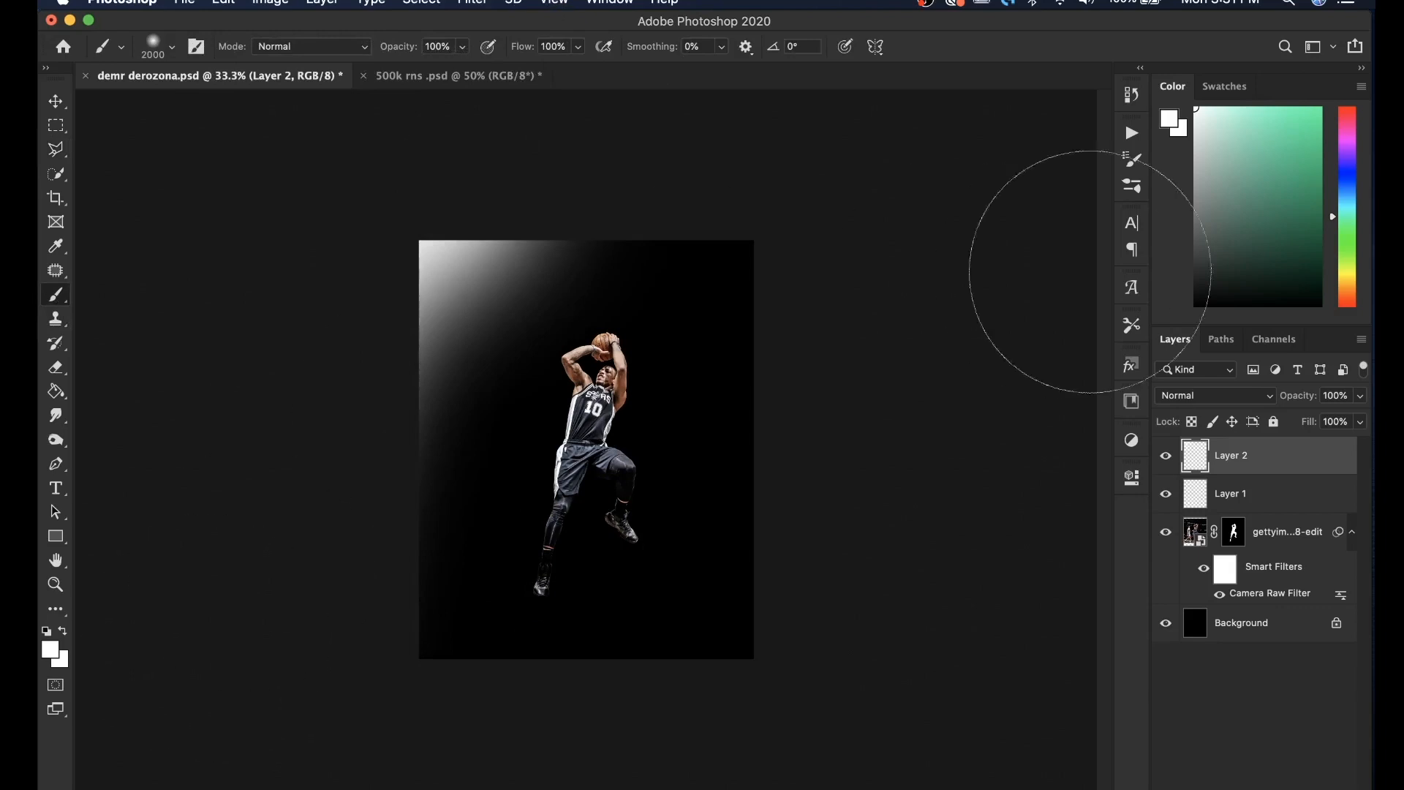
Step: Paint a soft black shadow over the canvas's lower-right corner on Layer 2, hiding the Background temporarily to check the coverage
{"action": "key", "text": "d"}
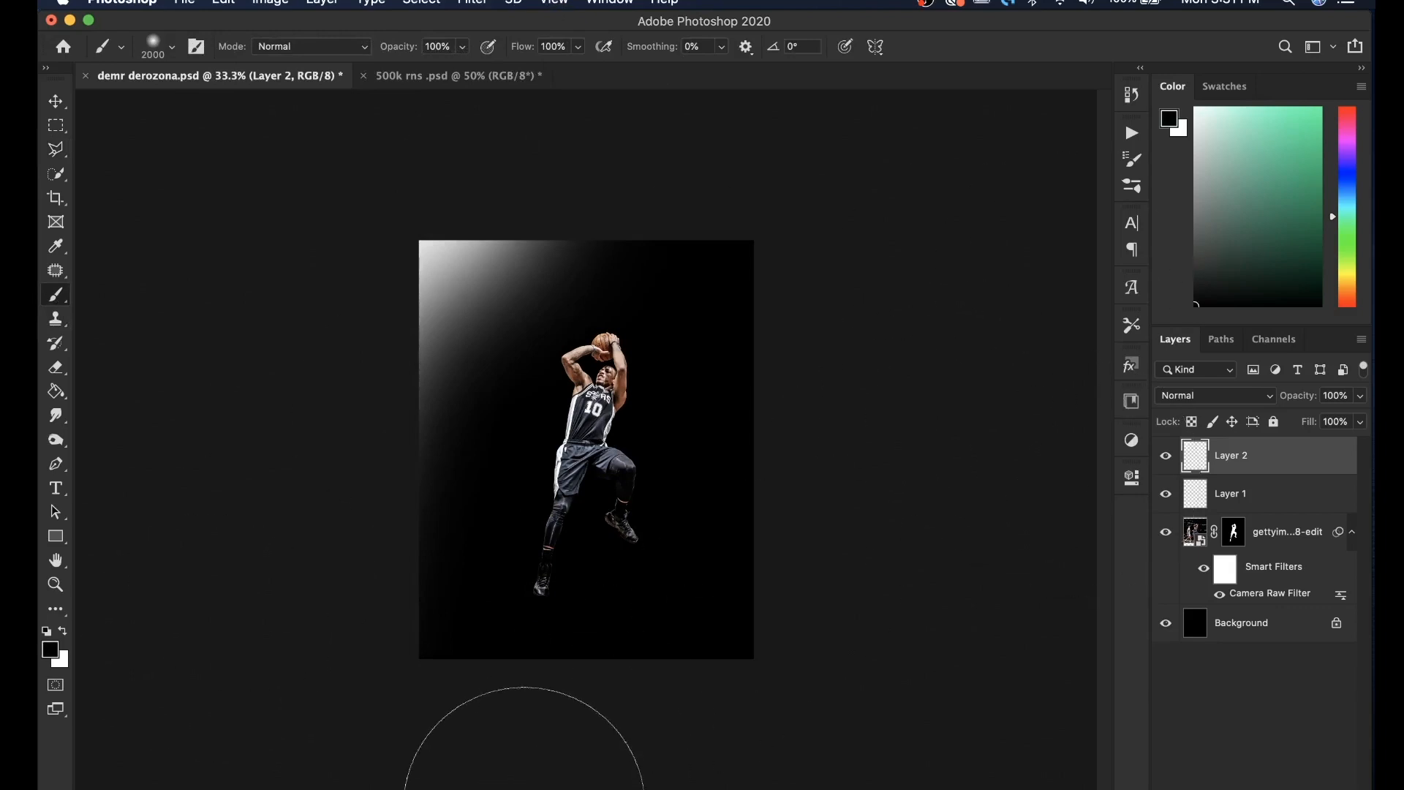
{"action": "left_click", "coordinate": [1165, 623]}
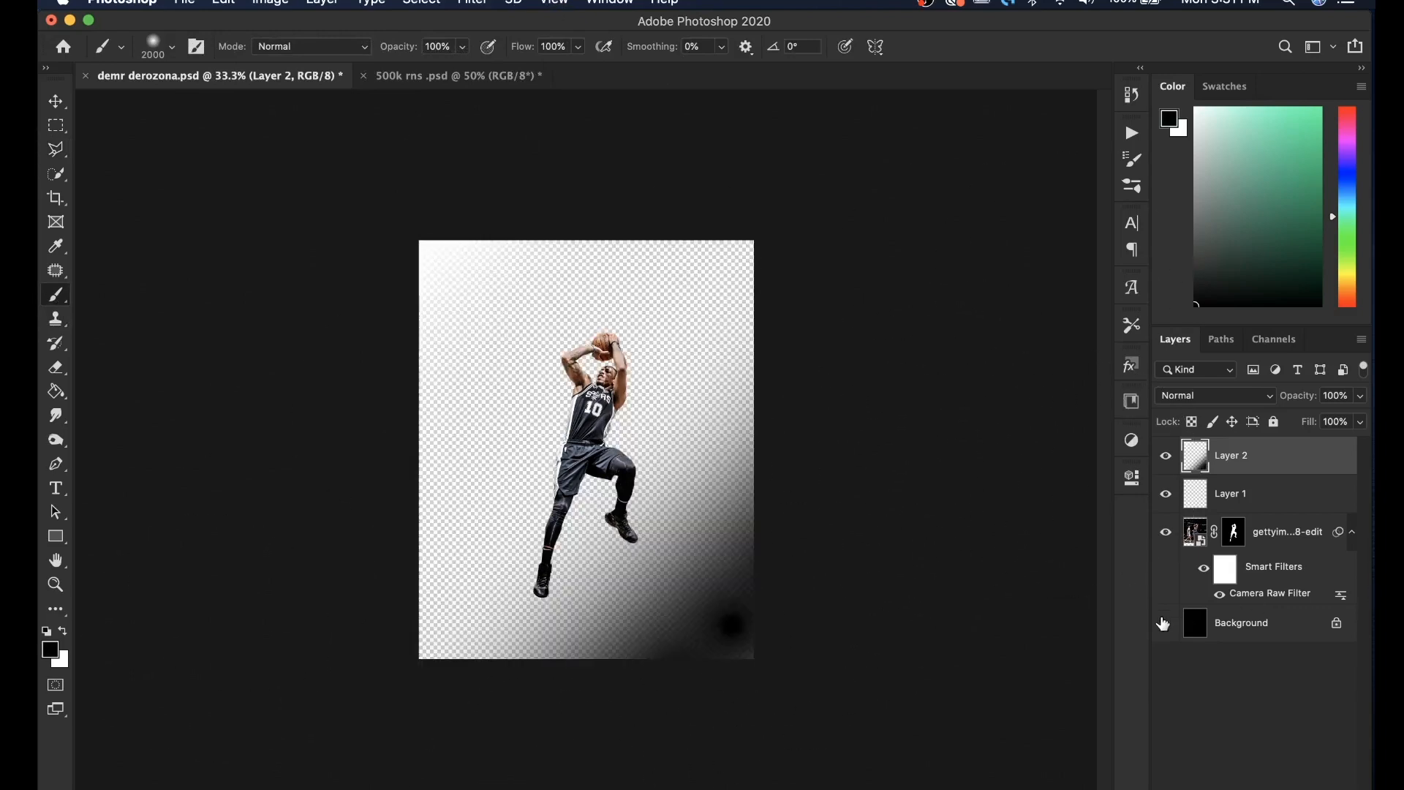
{"action": "left_click", "coordinate": [760, 724]}
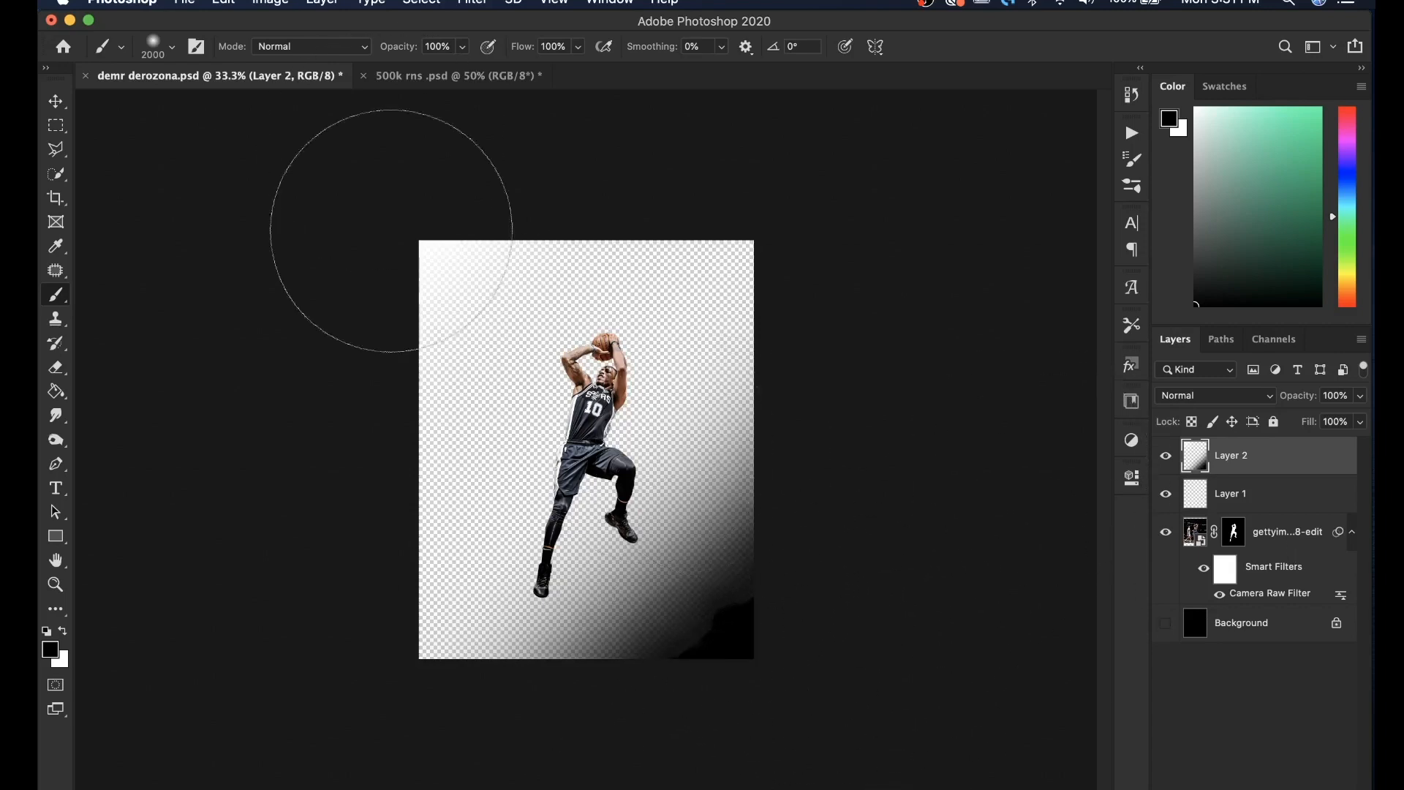
{"action": "left_click", "coordinate": [1164, 623]}
{"action": "key", "text": "super+plus"}
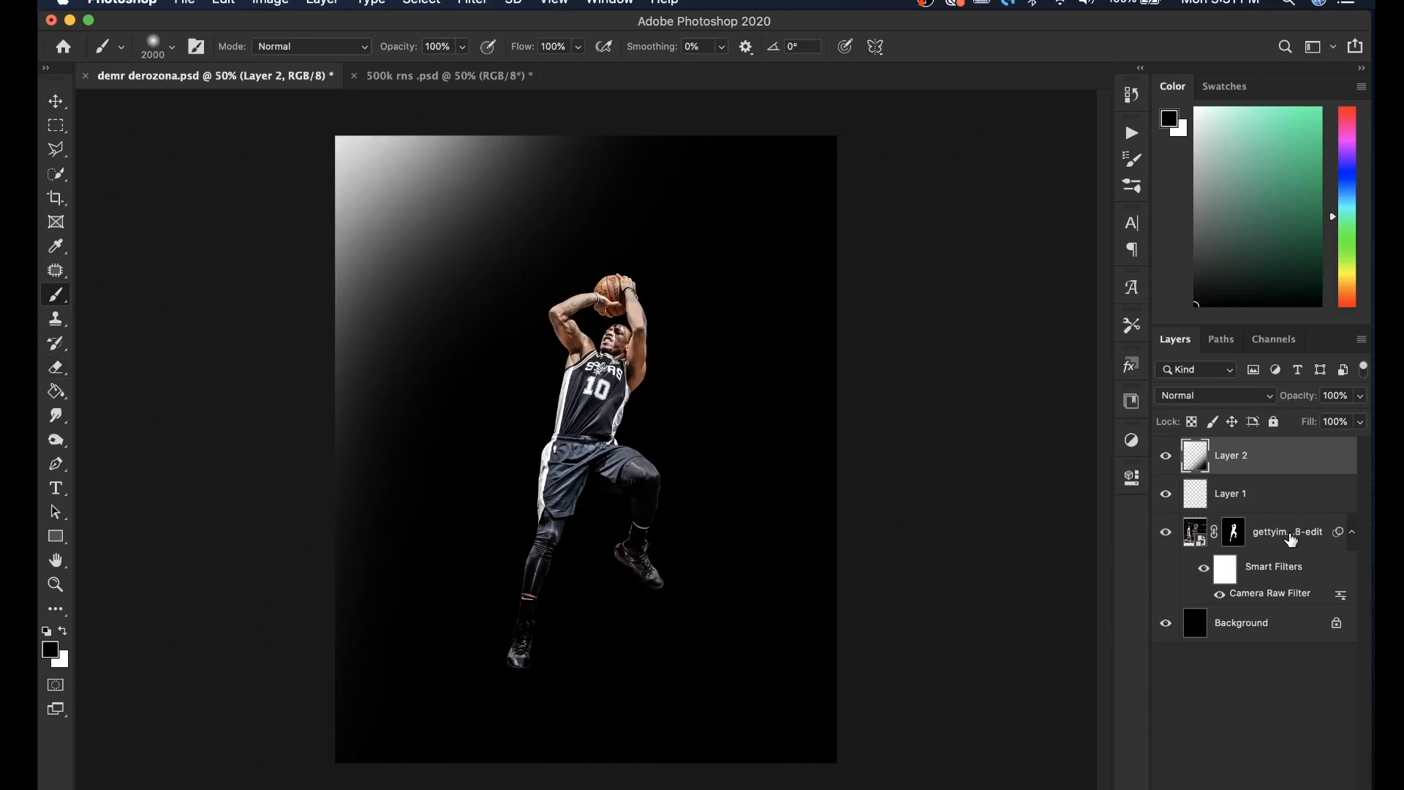
Step: Add a Selective Color adjustment directly above the player layer and clip it to that layer
{"action": "left_click", "coordinate": [1290, 539]}
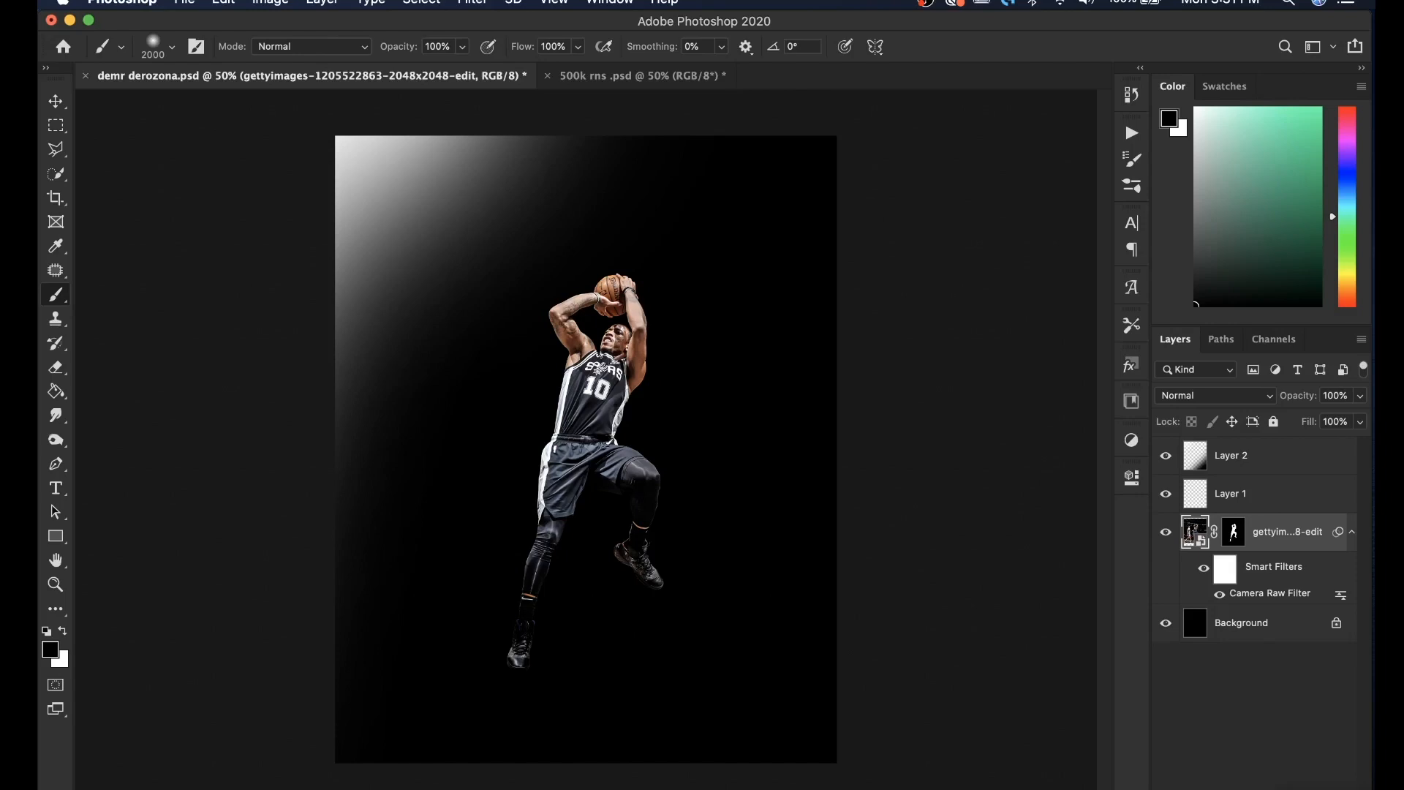
{"action": "key", "text": "ctrl+1"}
{"action": "scroll", "coordinate": [667, 463], "scroll_direction": "up", "scroll_amount": 2}
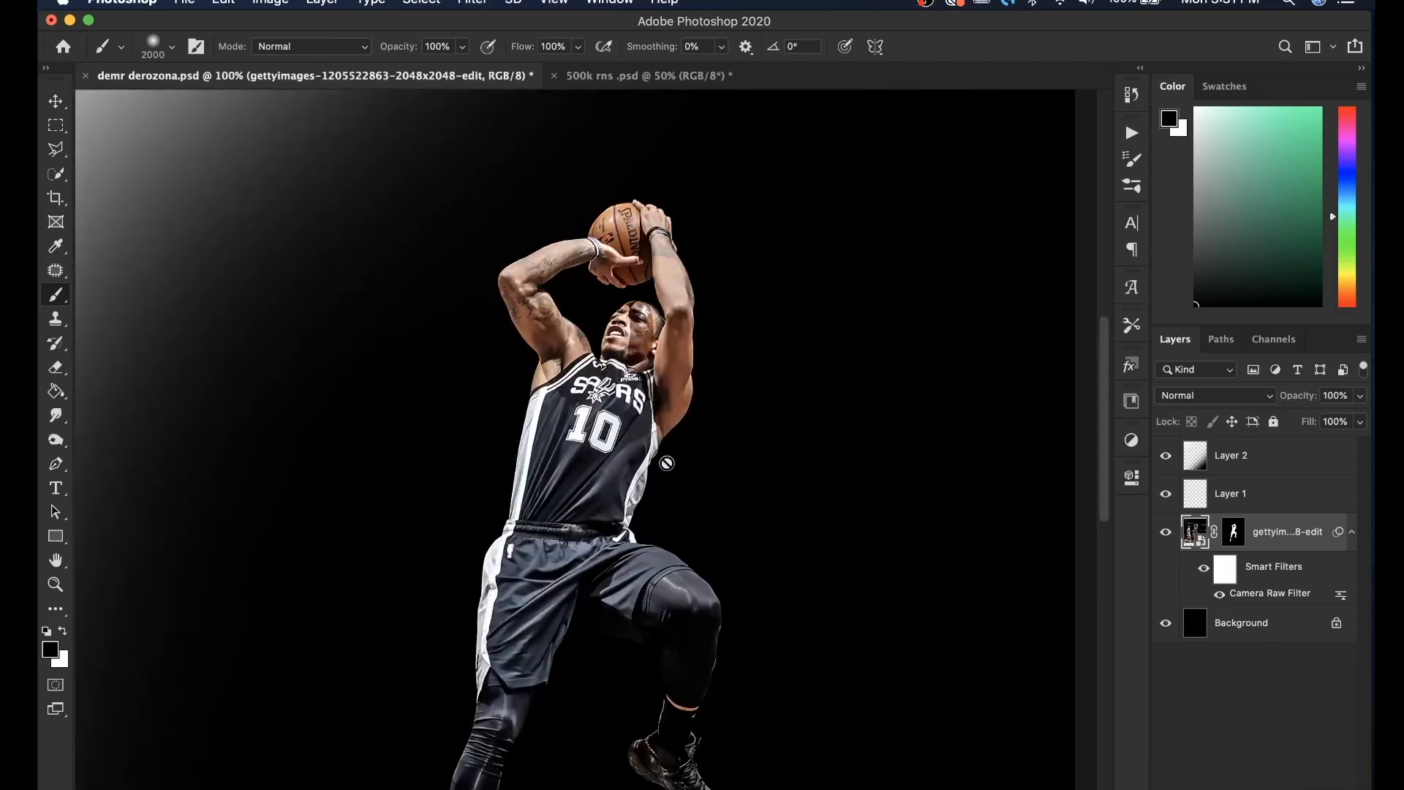
{"action": "key", "text": "ctrl+minus"}
{"action": "key", "text": "ctrl+minus"}
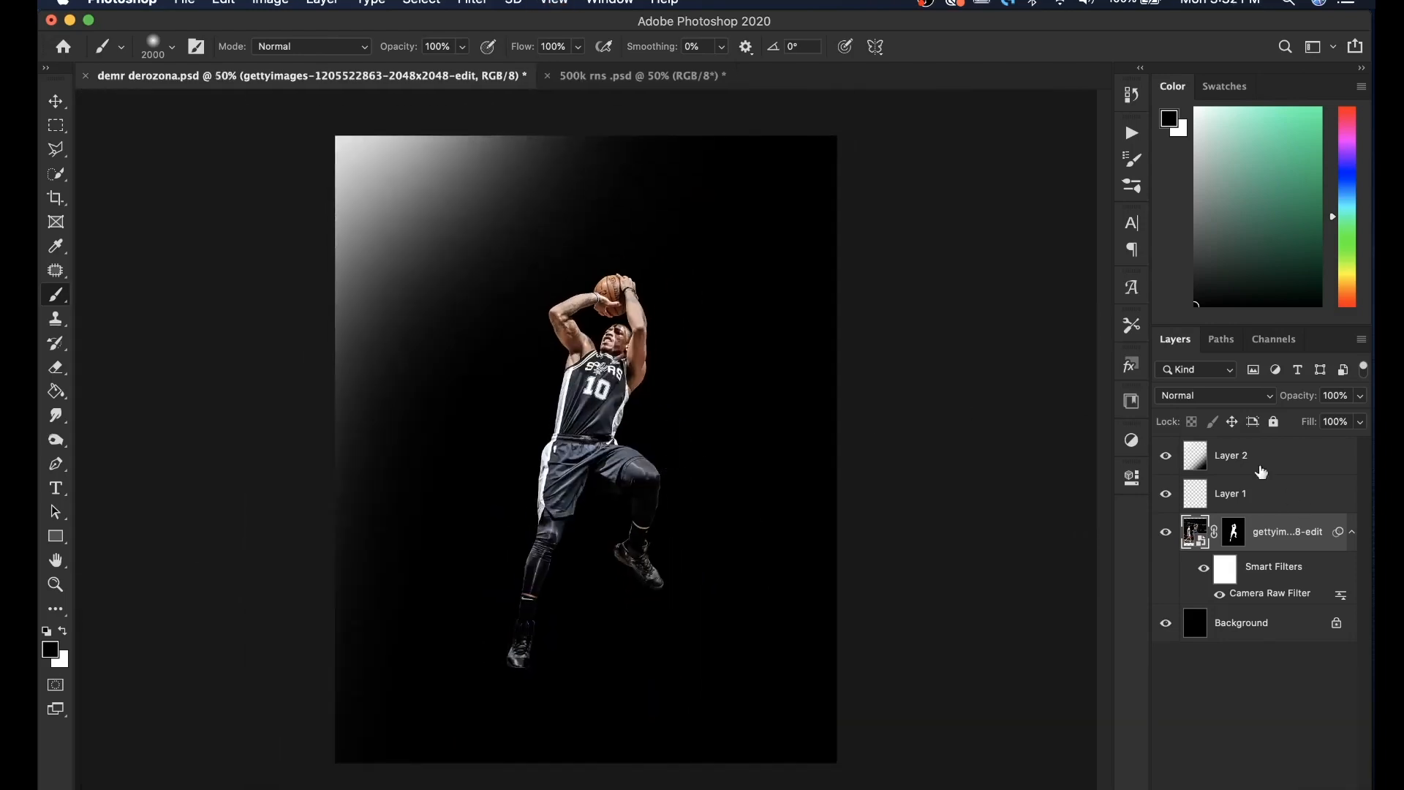
{"action": "left_click", "coordinate": [1131, 442]}
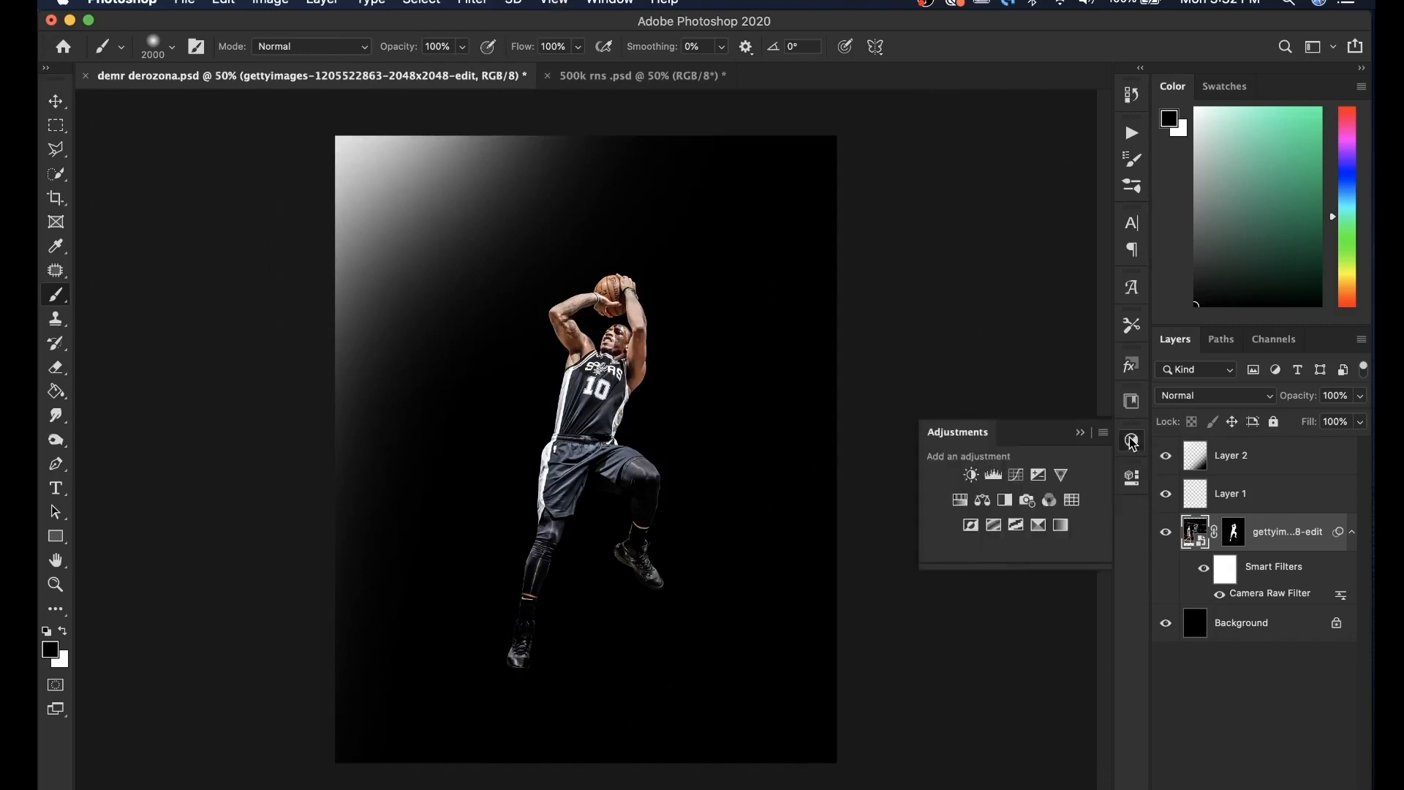
{"action": "left_click", "coordinate": [1038, 523]}
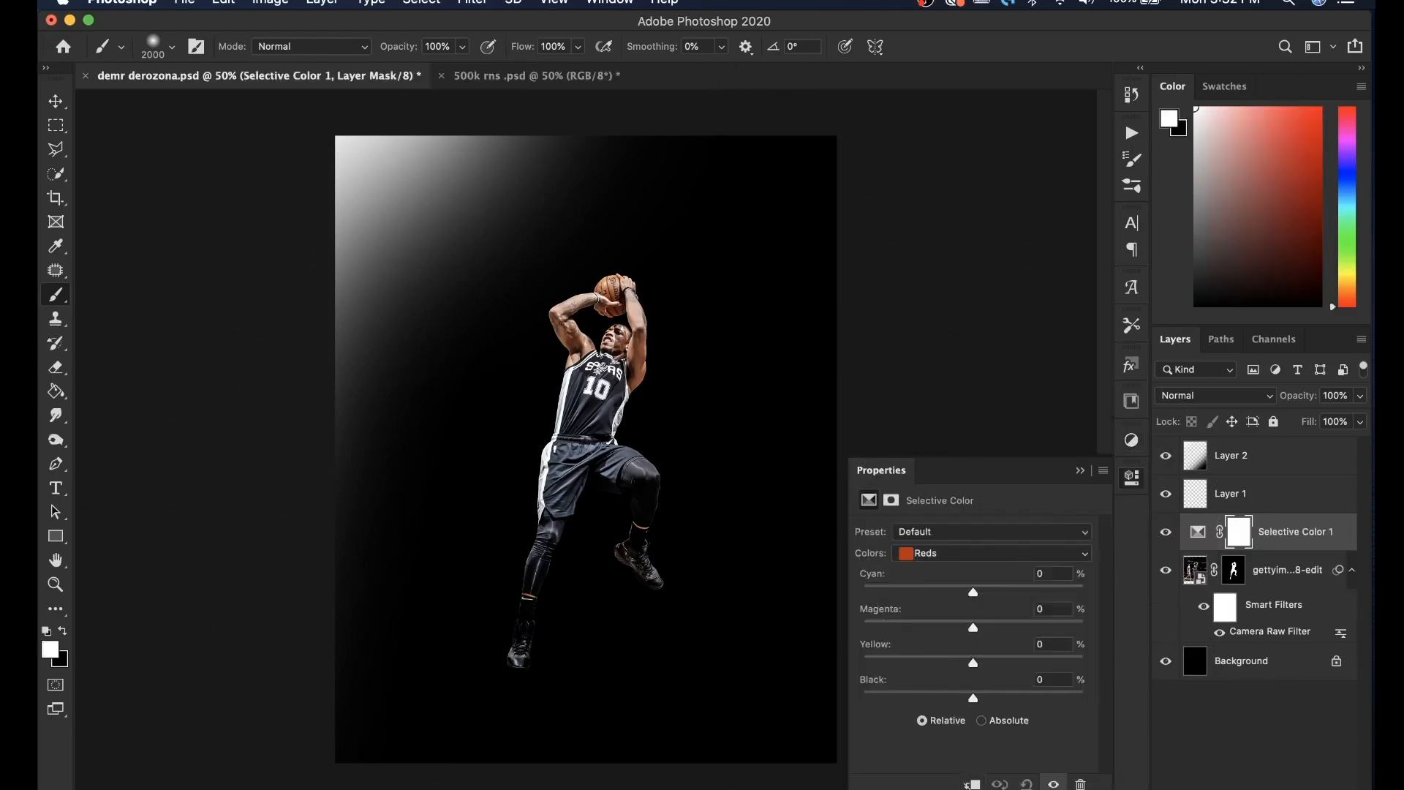
{"action": "left_click", "coordinate": [970, 784]}
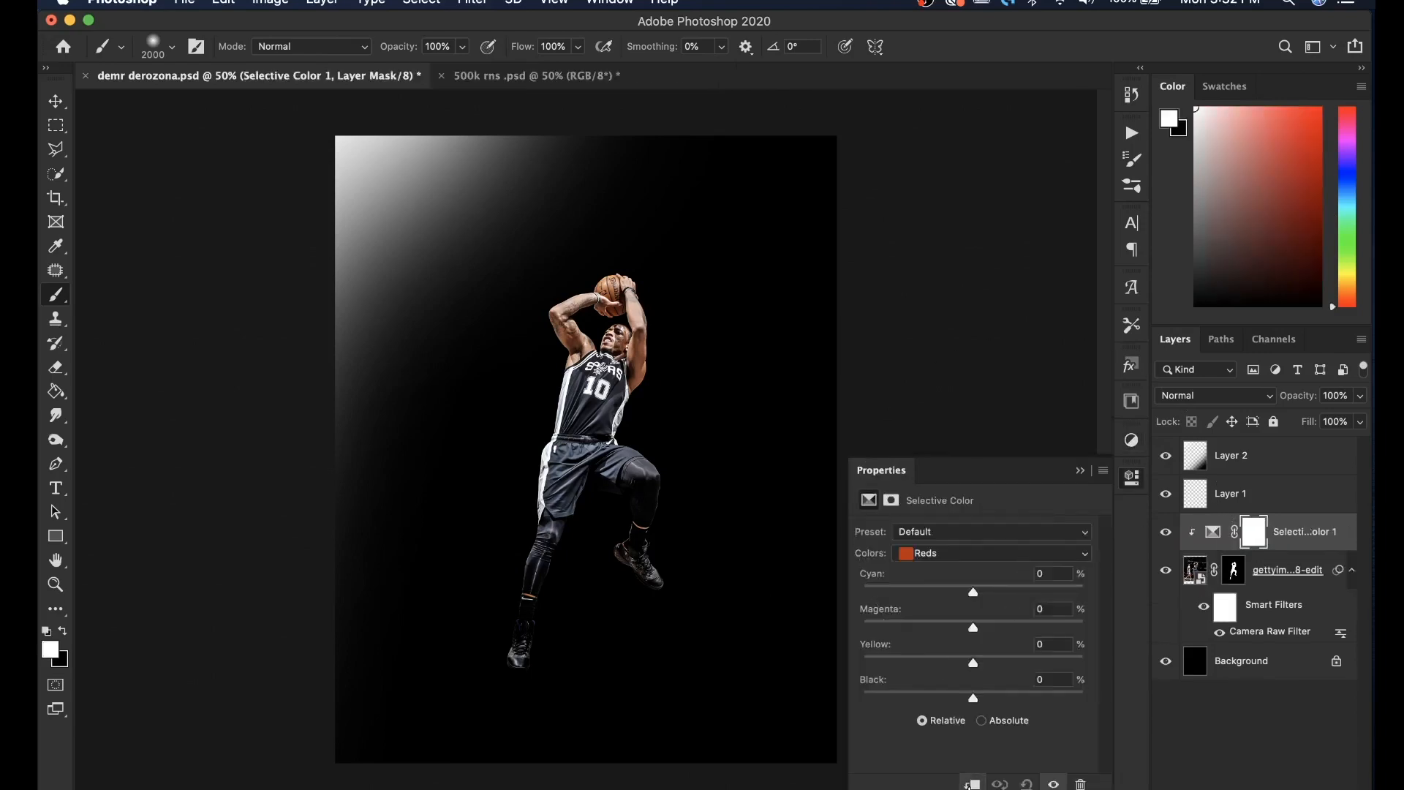
Step: Set Black to +100% for the Reds in the Selective Color adjustment
{"action": "key", "text": "super+1"}
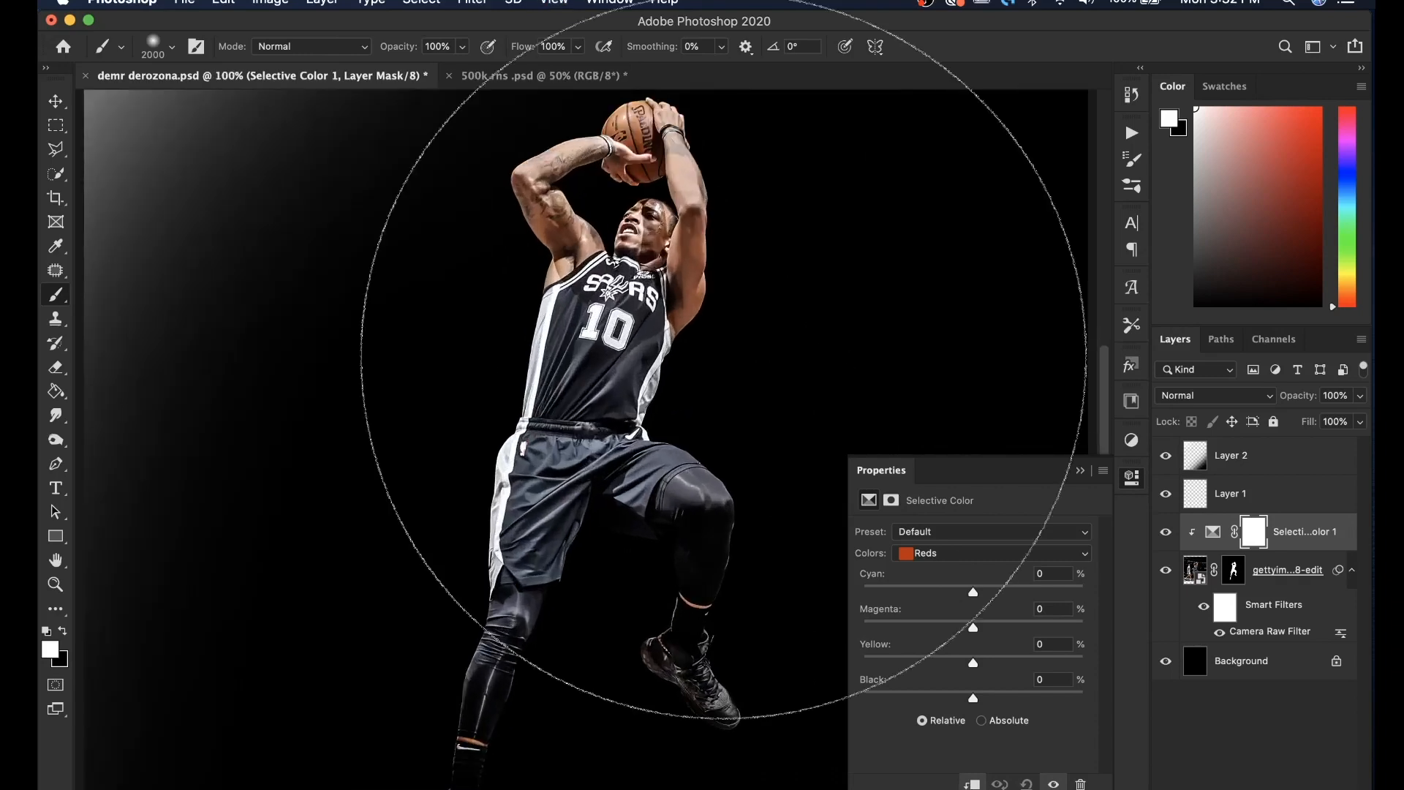
{"action": "scroll", "coordinate": [731, 376], "scroll_direction": "right", "scroll_amount": 3}
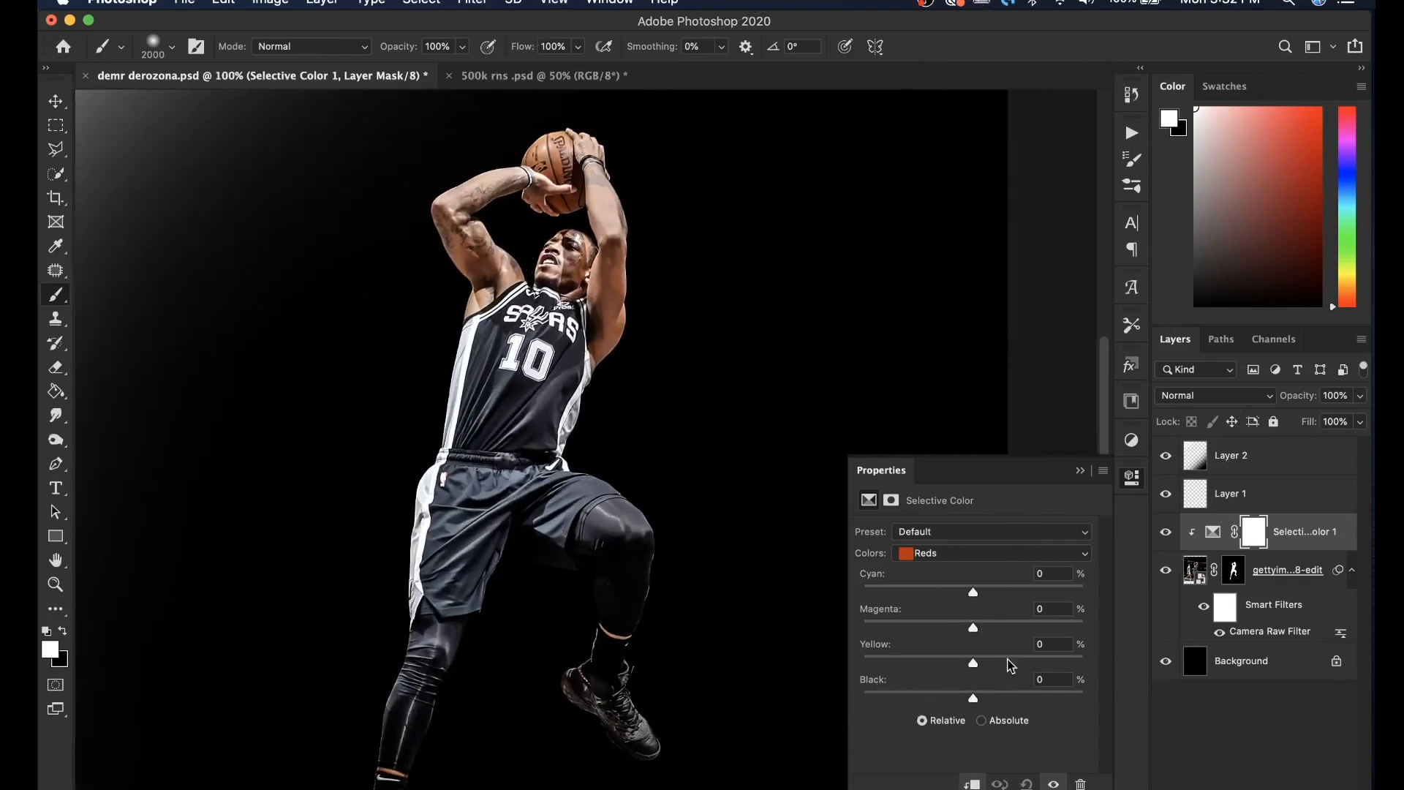
{"action": "left_click", "coordinate": [936, 553]}
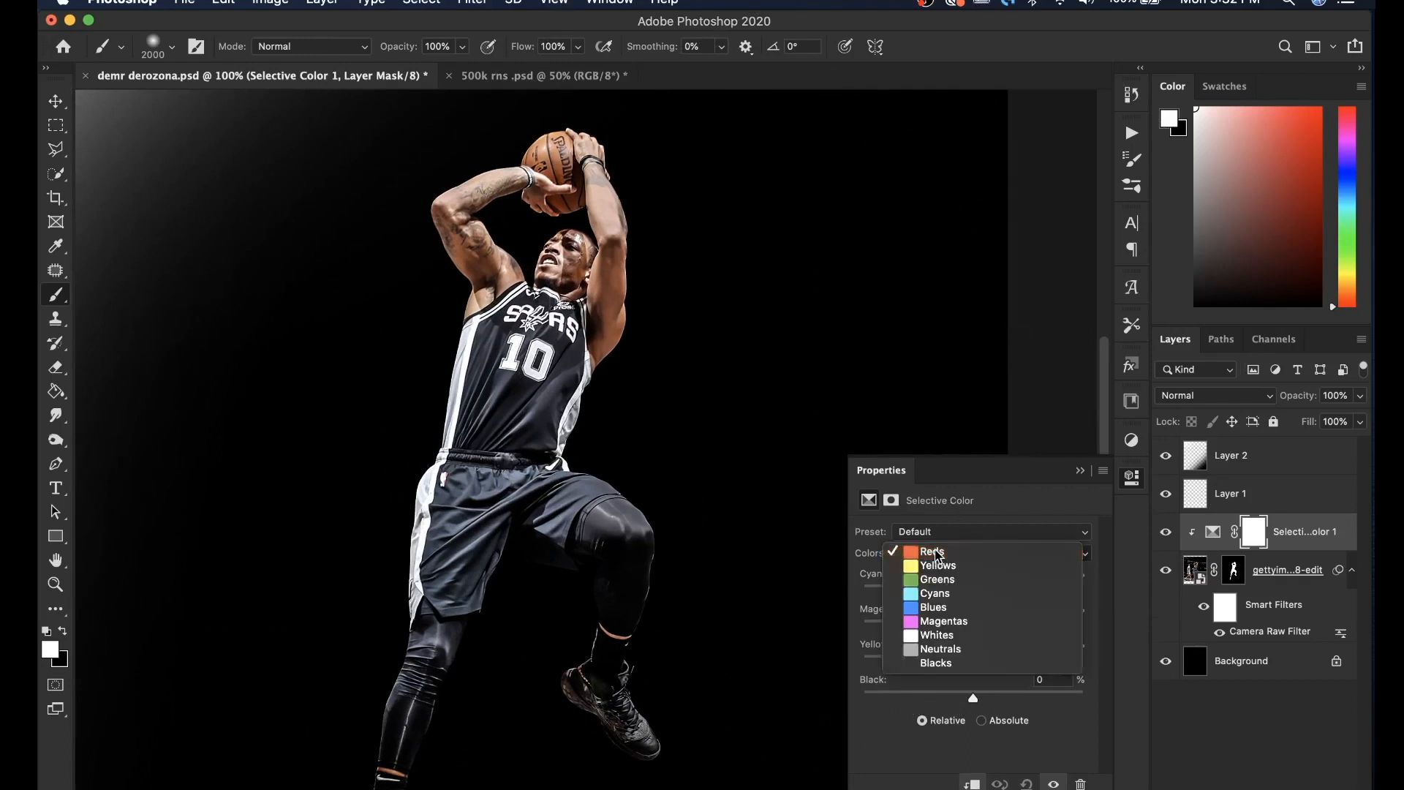
{"action": "left_click", "coordinate": [939, 556]}
{"action": "left_click_drag", "start_coordinate": [973, 698], "coordinate": [1278, 655]}
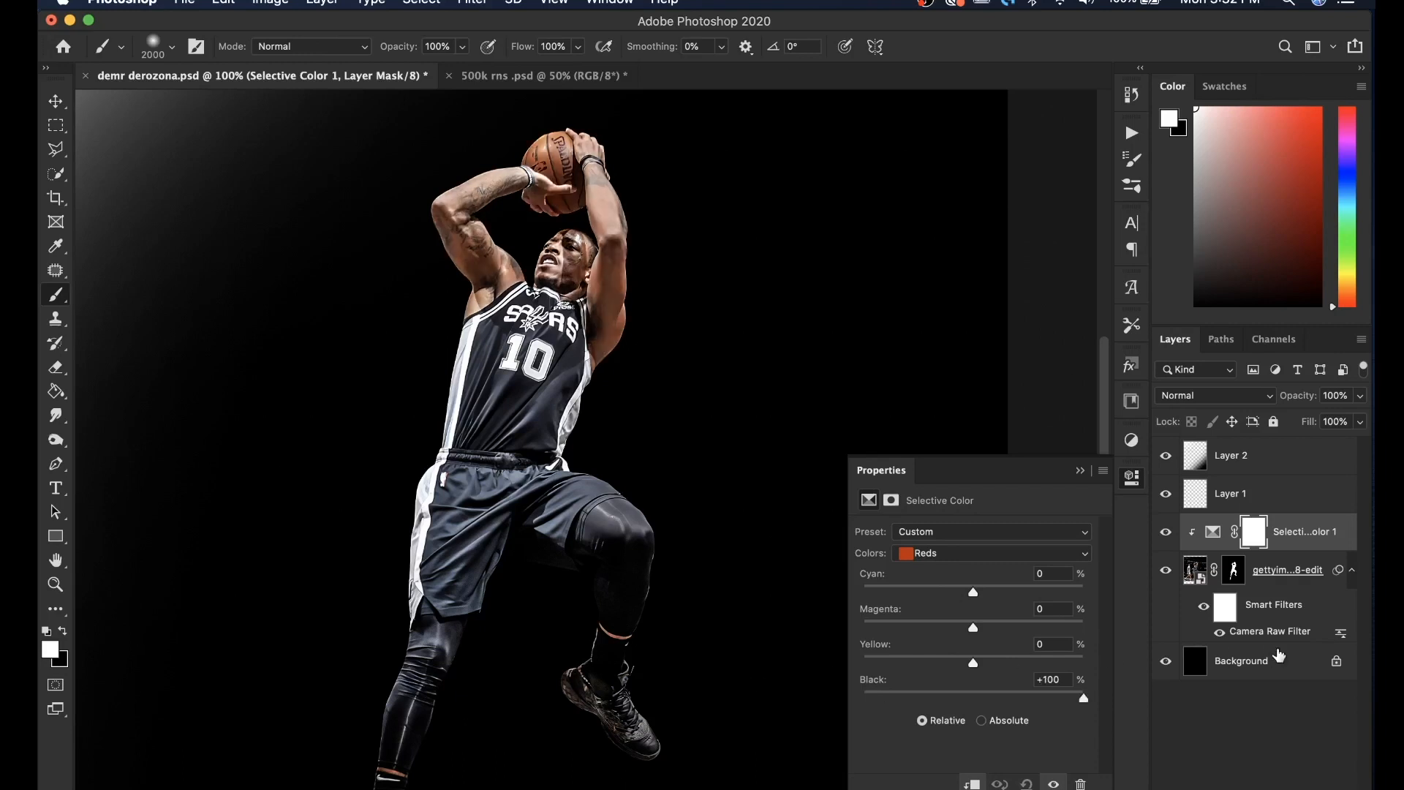
Step: Set Black to +100% for both the Yellows and the Blacks in the Selective Color adjustment
{"action": "left_click", "coordinate": [975, 557]}
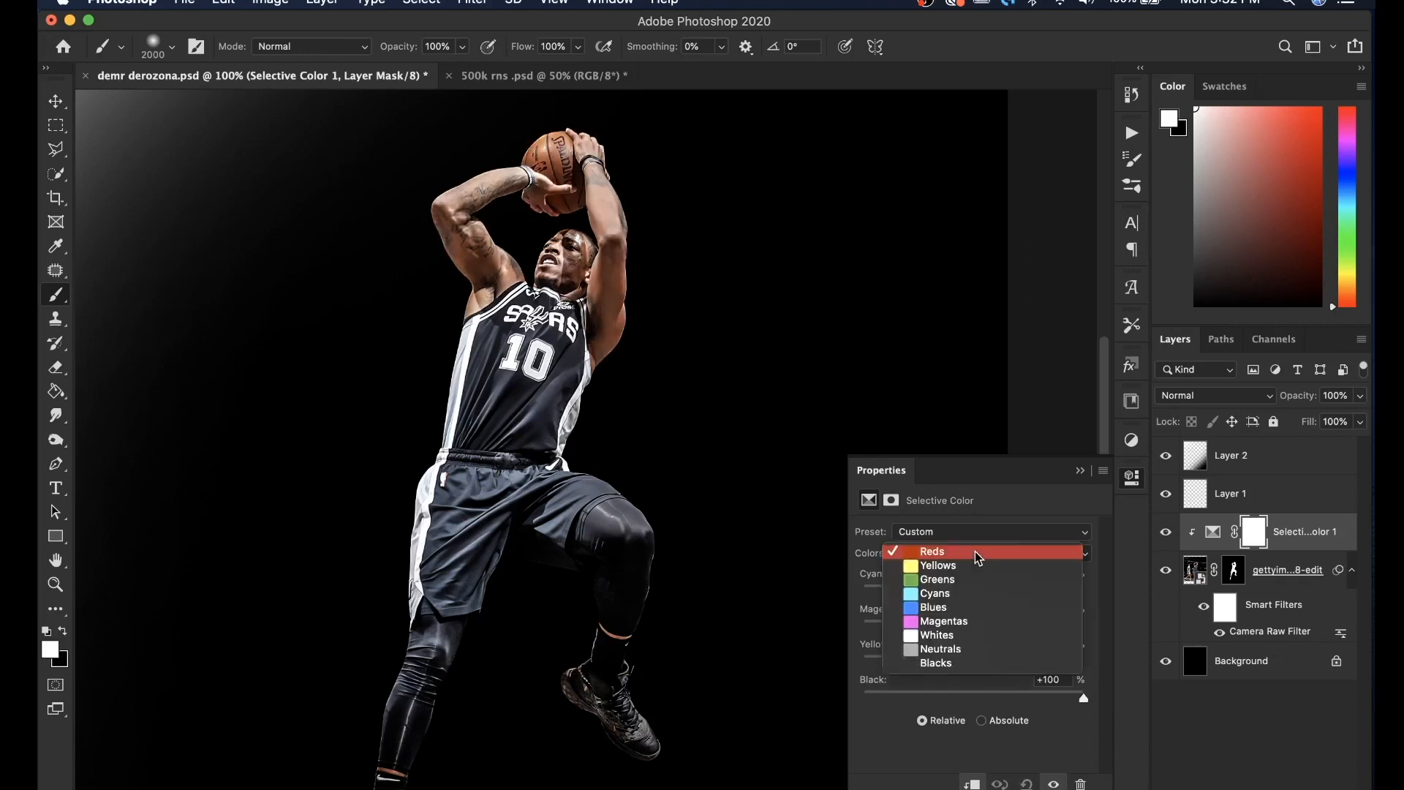
{"action": "left_click", "coordinate": [974, 566]}
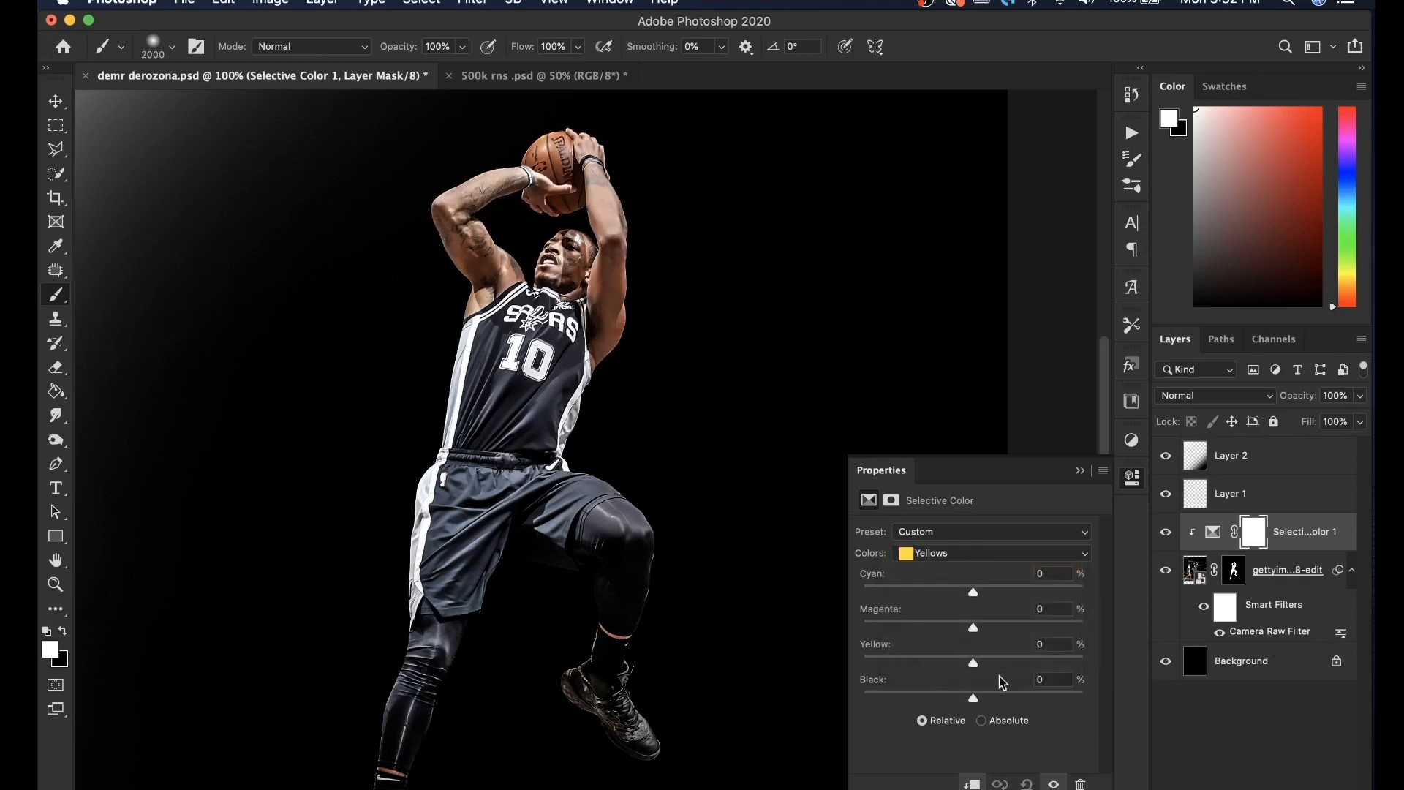
{"action": "left_click_drag", "start_coordinate": [1002, 695], "coordinate": [1260, 662]}
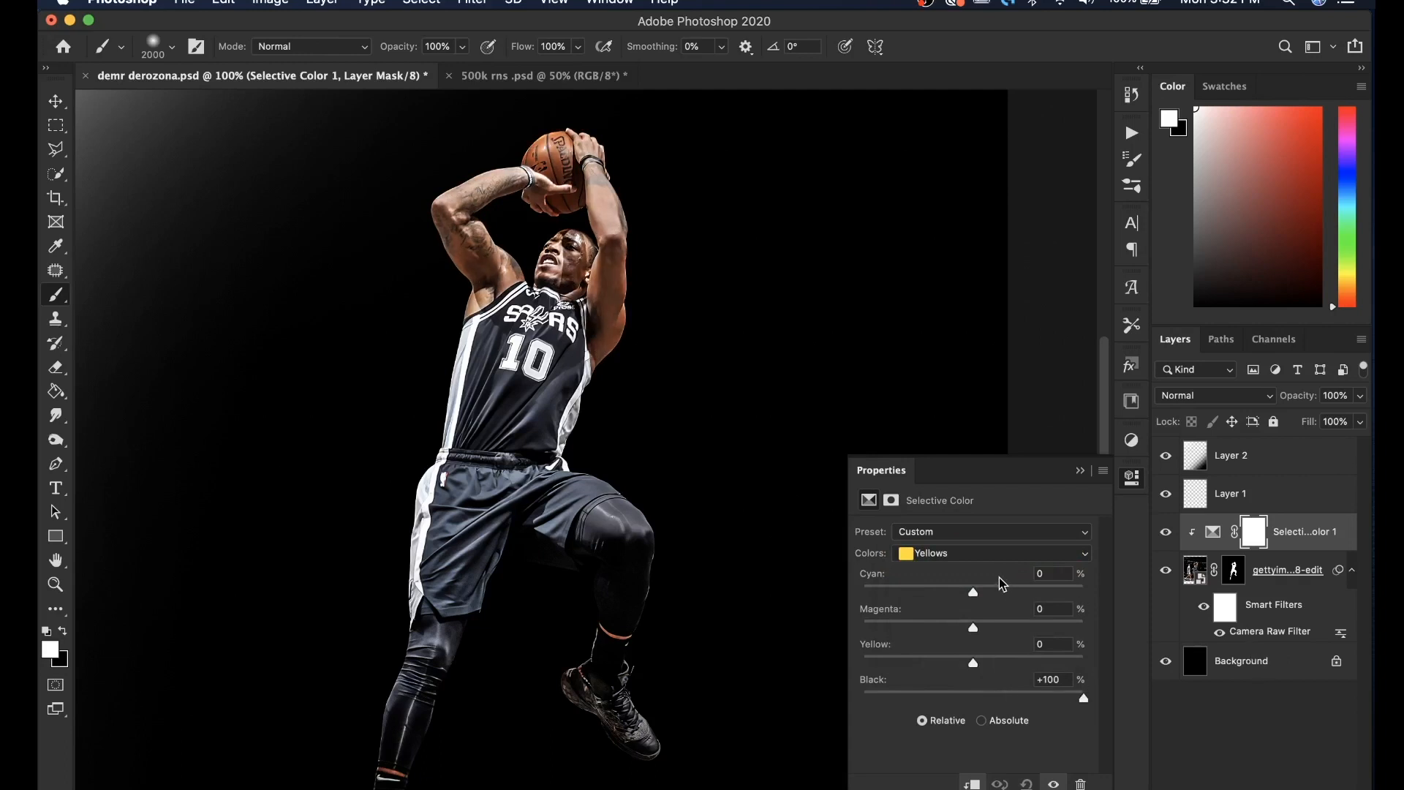
{"action": "left_click", "coordinate": [983, 560]}
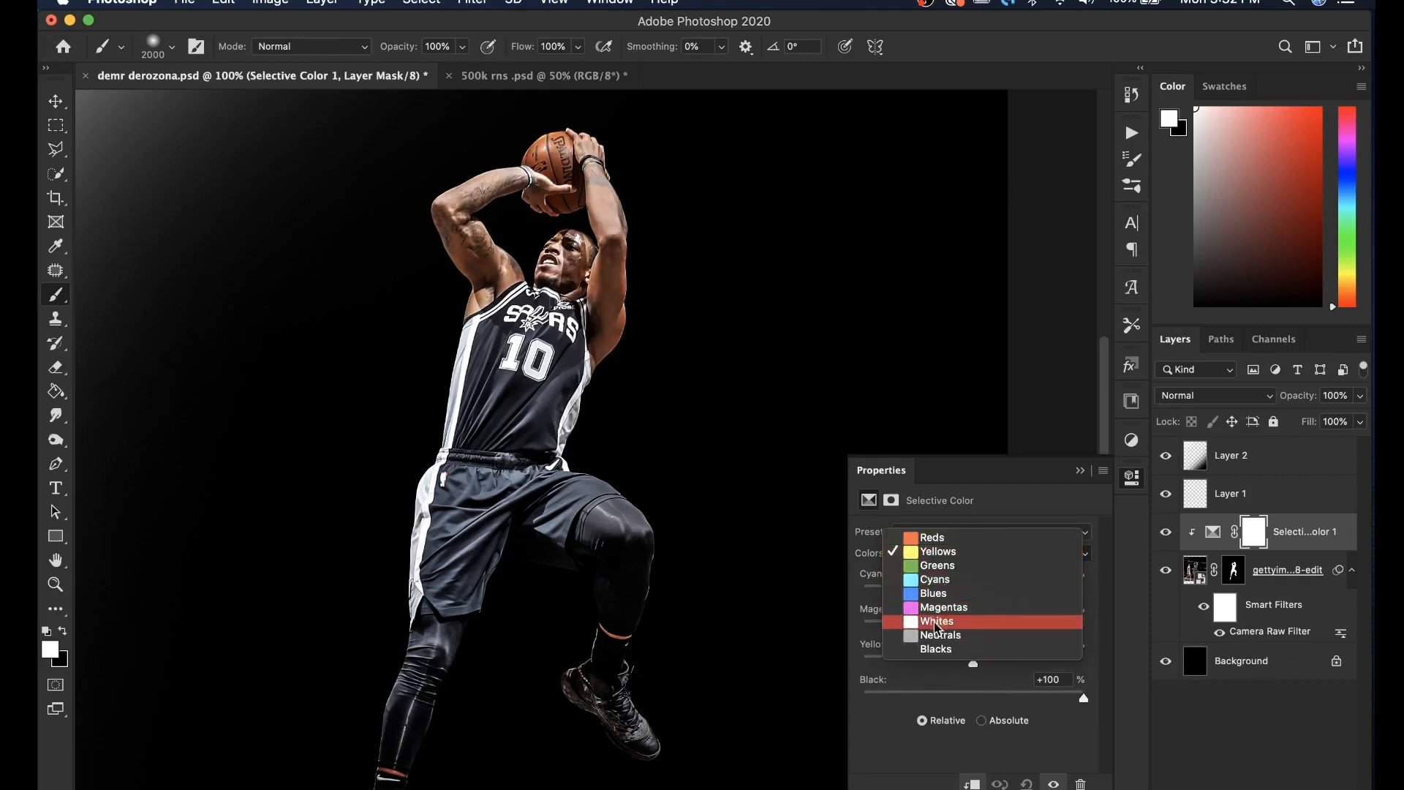
{"action": "left_click", "coordinate": [940, 650]}
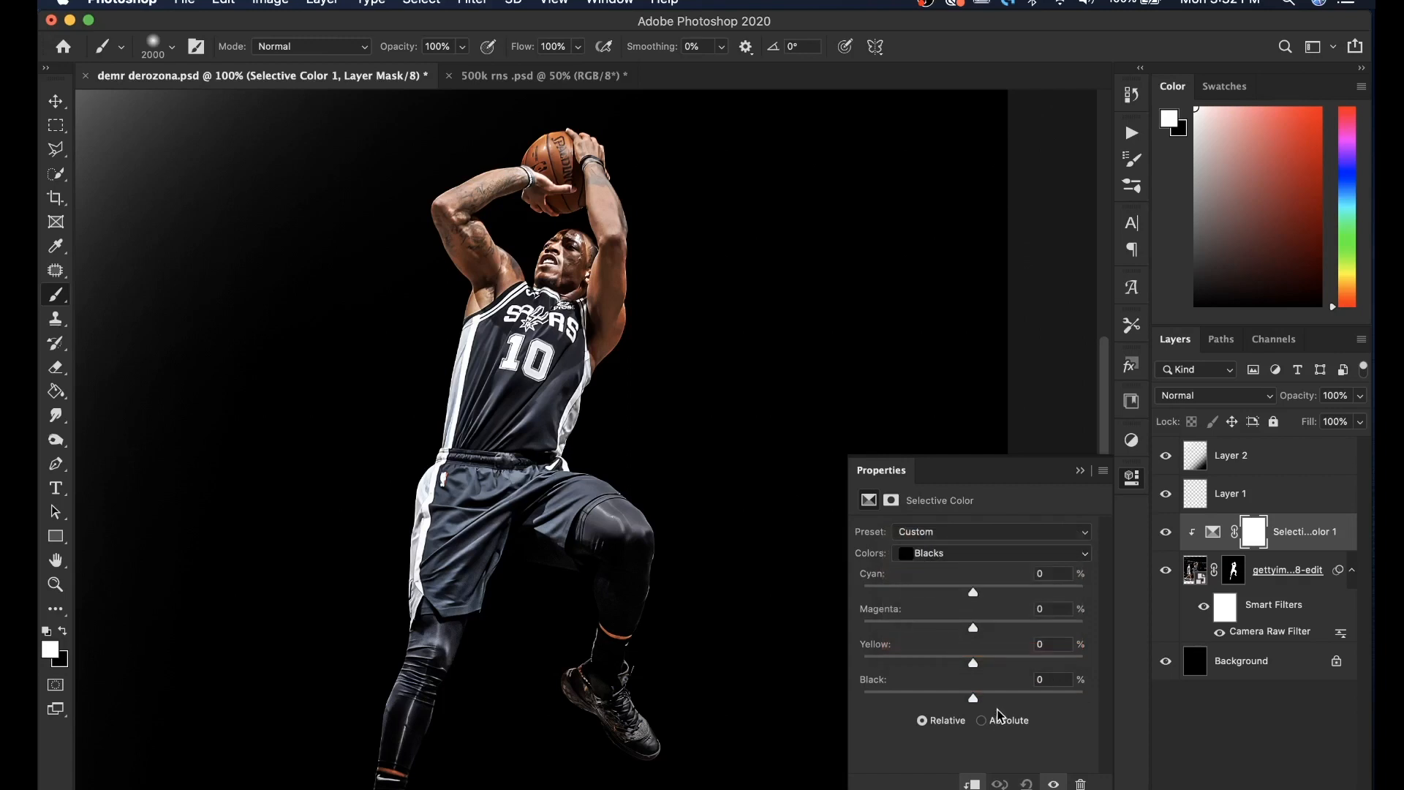
{"action": "left_click_drag", "start_coordinate": [985, 703], "coordinate": [1269, 679]}
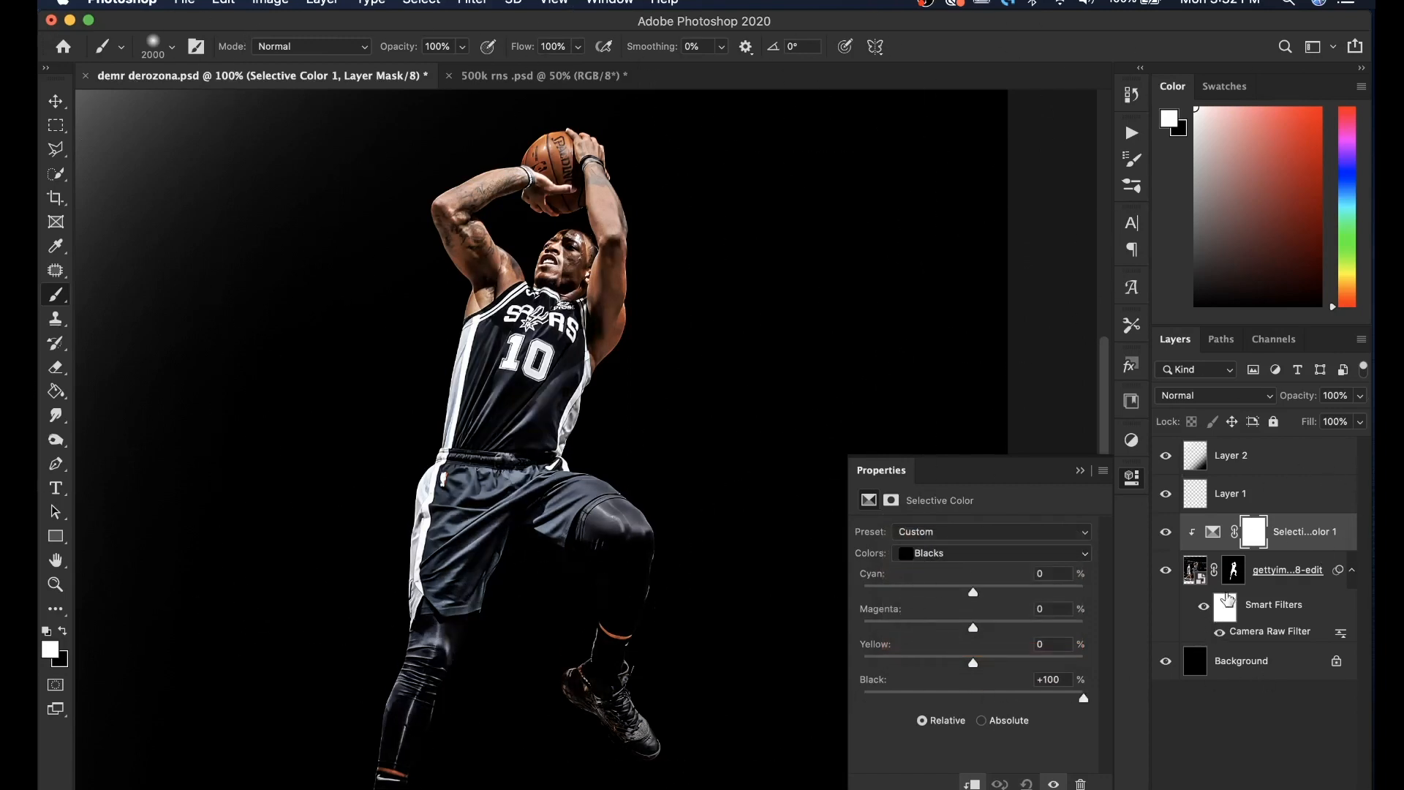
Step: Invert the adjustment's mask to black and paint white down the player's right side with a soft brush of about 250 px
{"action": "key", "text": "super+i"}
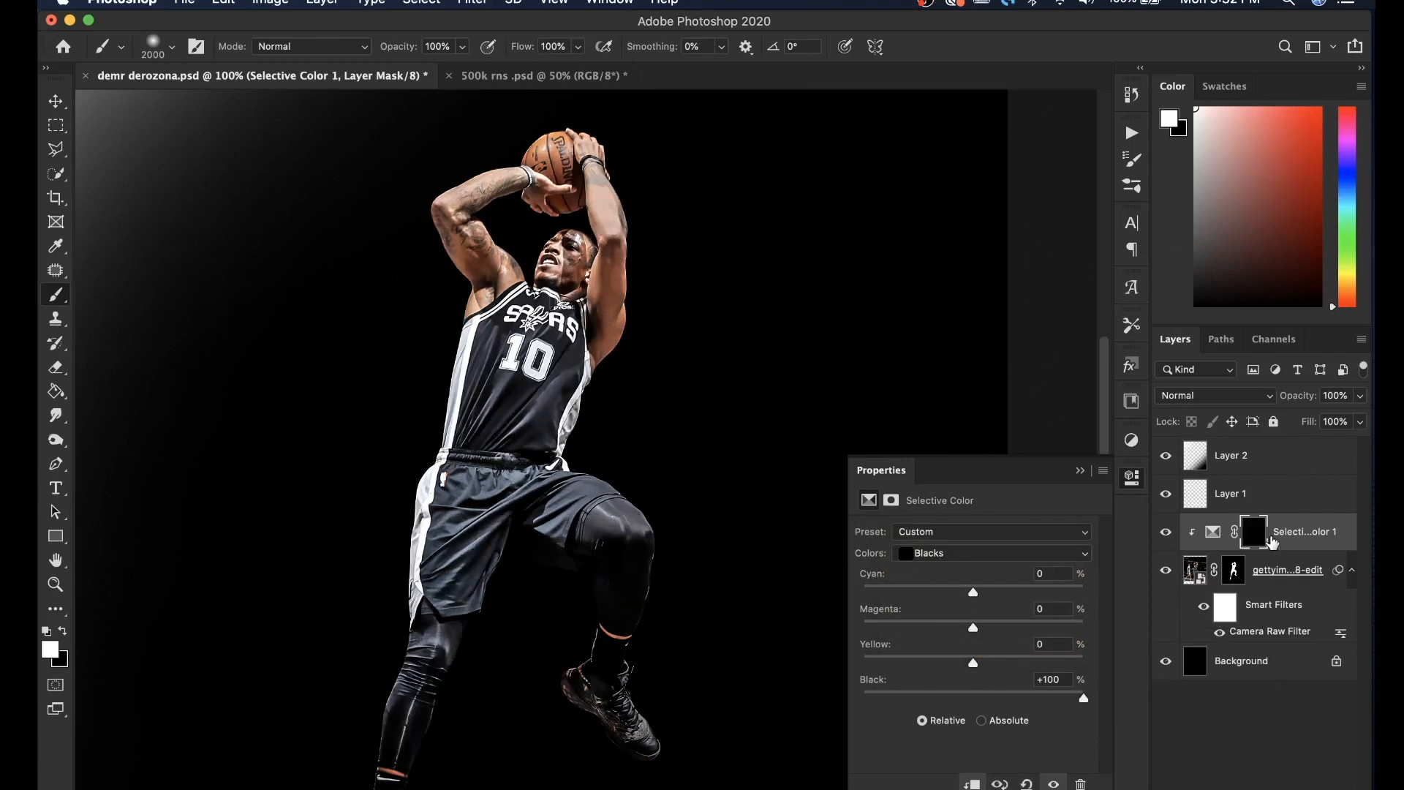
{"action": "key", "text": "bracketleft"}
{"action": "key", "text": "bracketleft"}
{"action": "key", "text": "bracketleft"}
{"action": "key", "text": "bracketleft"}
{"action": "key", "text": "bracketleft"}
{"action": "key", "text": "bracketleft"}
{"action": "key", "text": "bracketleft"}
{"action": "key", "text": "bracketleft"}
{"action": "key", "text": "bracketleft"}
{"action": "key", "text": "bracketleft"}
{"action": "key", "text": "bracketleft"}
{"action": "key", "text": "bracketleft"}
{"action": "key", "text": "bracketleft"}
{"action": "key", "text": "bracketleft"}
{"action": "key", "text": "bracketleft"}
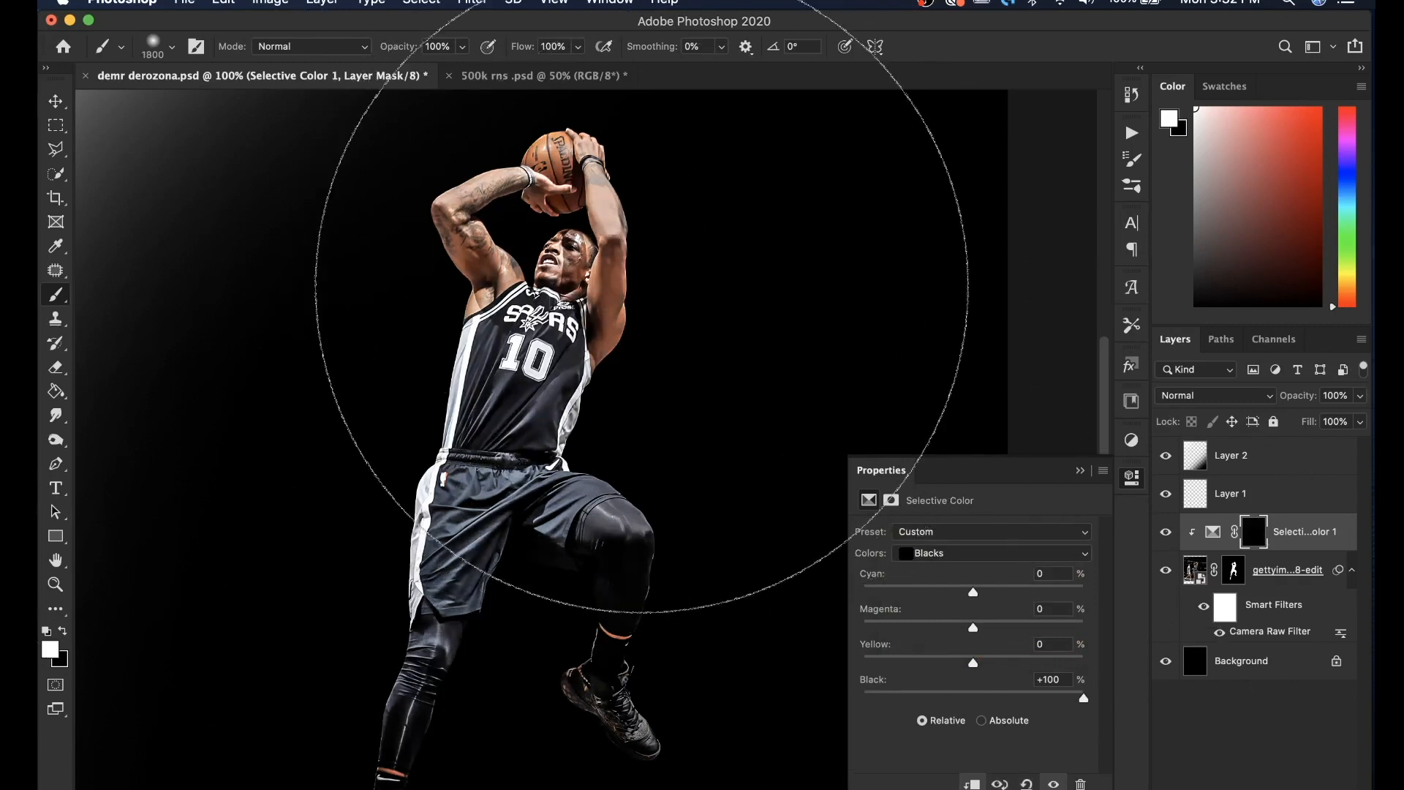
{"action": "key", "text": "bracketleft"}
{"action": "key", "text": "bracketleft"}
{"action": "key", "text": "bracketleft"}
{"action": "key", "text": "bracketleft"}
{"action": "key", "text": "bracketleft"}
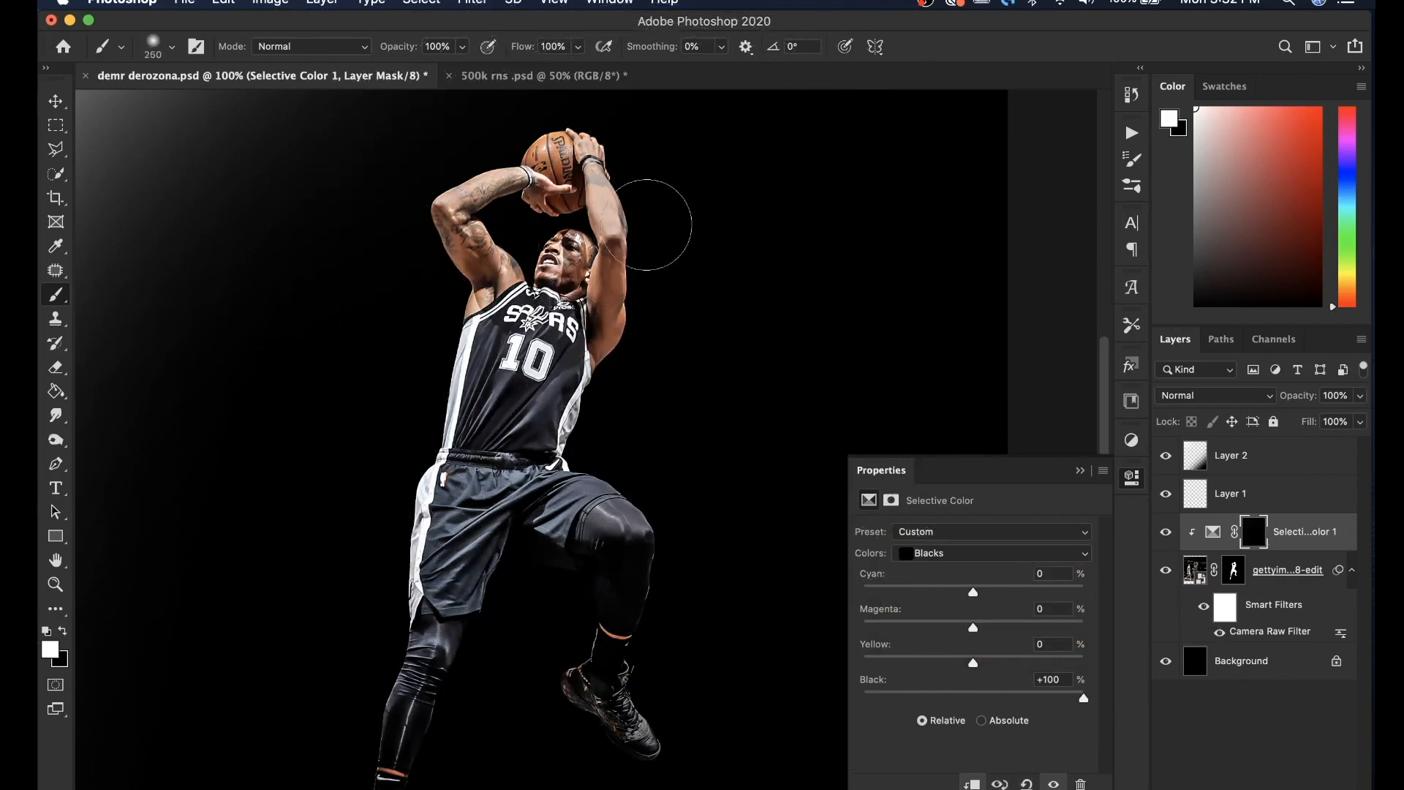
{"action": "mouse_move", "coordinate": [658, 226]}
{"action": "left_mouse_down"}
{"action": "mouse_move", "coordinate": [647, 351]}
{"action": "mouse_move", "coordinate": [649, 229]}
{"action": "mouse_move", "coordinate": [606, 340]}
{"action": "mouse_move", "coordinate": [630, 111]}
{"action": "mouse_move", "coordinate": [653, 136]}
{"action": "mouse_move", "coordinate": [576, 511]}
{"action": "mouse_move", "coordinate": [673, 691]}
{"action": "mouse_move", "coordinate": [591, 789]}
{"action": "mouse_move", "coordinate": [475, 672]}
{"action": "mouse_move", "coordinate": [440, 783]}
{"action": "left_mouse_up"}
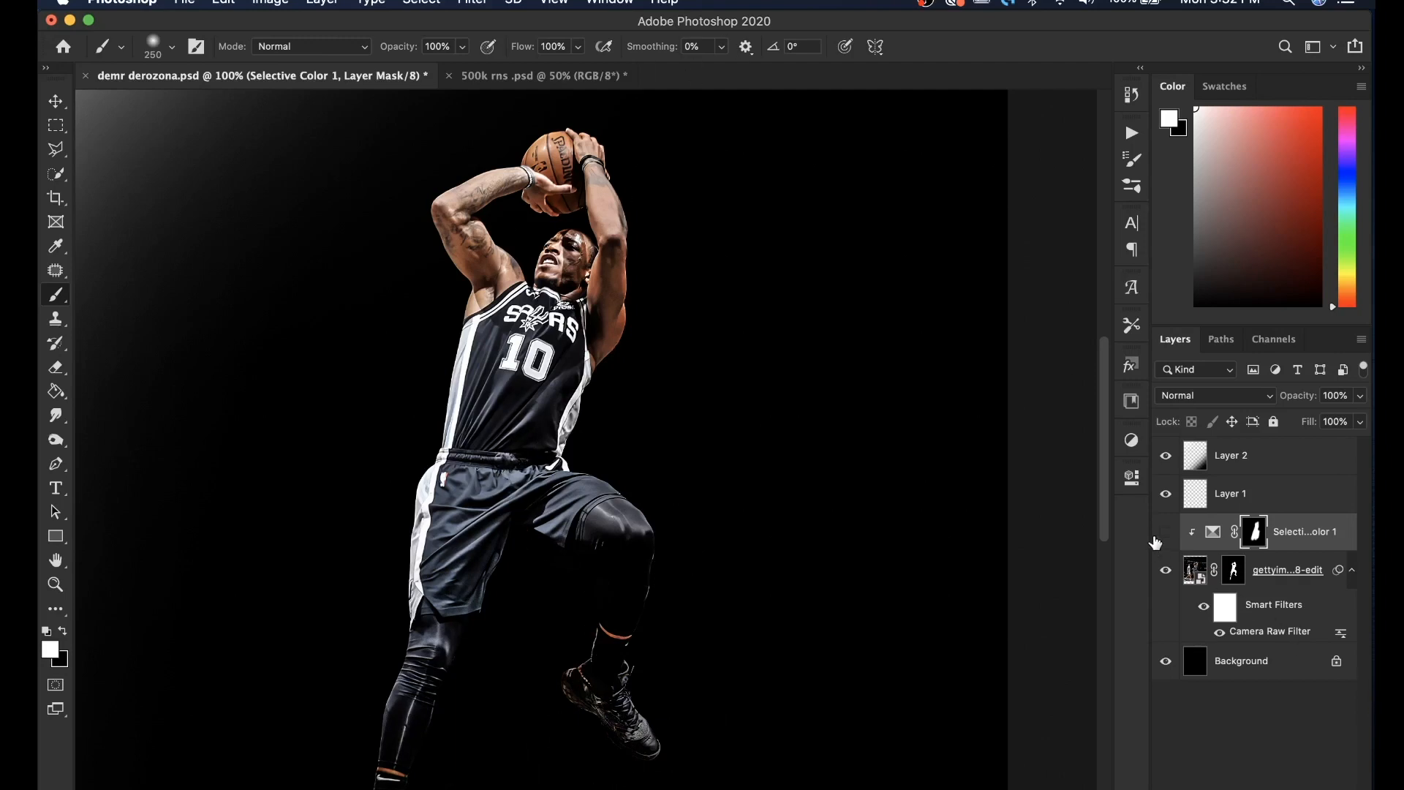
Step: Compare the player with and without the Selective Color shading by toggling the adjustment's visibility
{"action": "left_click", "coordinate": [1157, 539]}
{"action": "key", "text": "super+minus"}
{"action": "key", "text": "super+minus"}
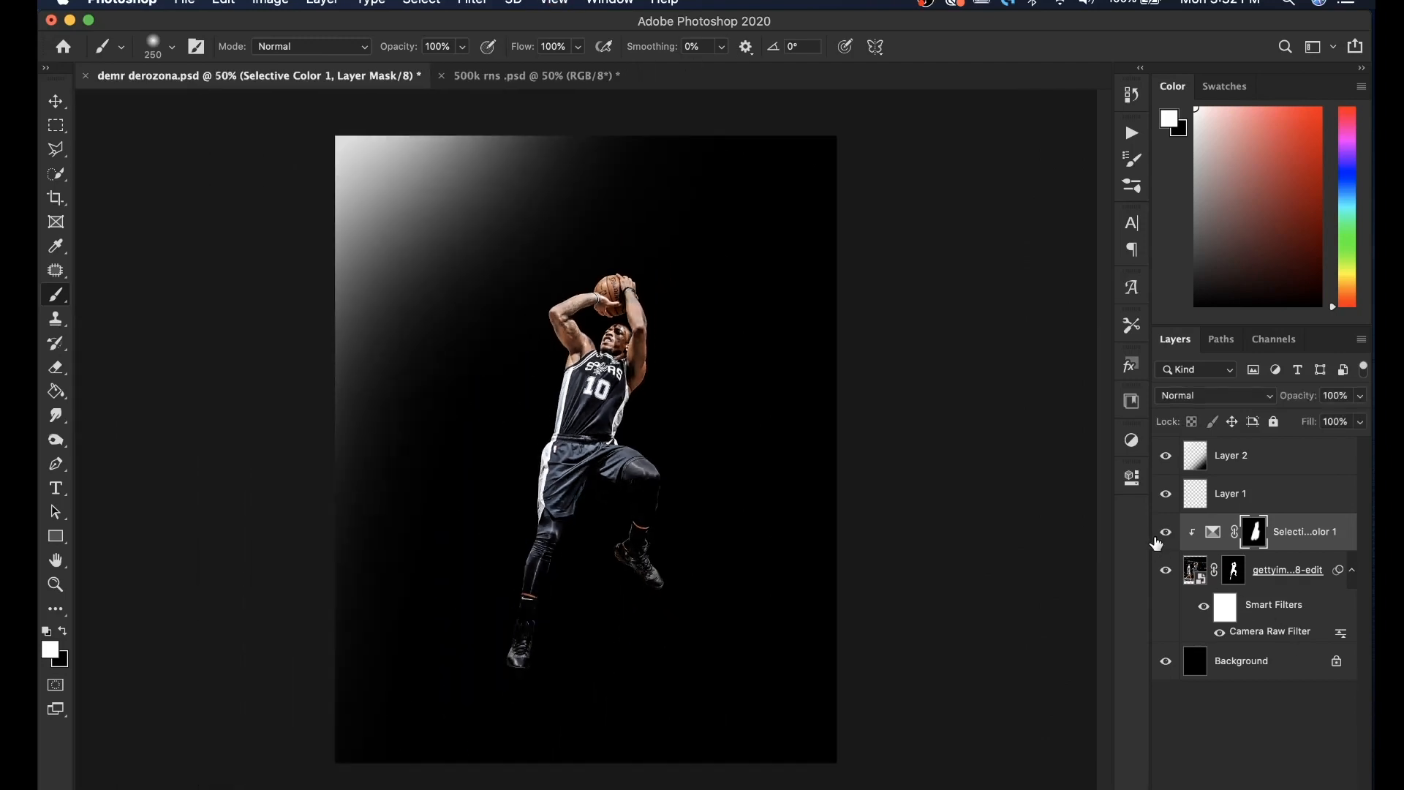
{"action": "left_click", "coordinate": [1157, 539]}
{"action": "left_click", "coordinate": [1157, 539]}
{"action": "left_click", "coordinate": [1157, 539]}
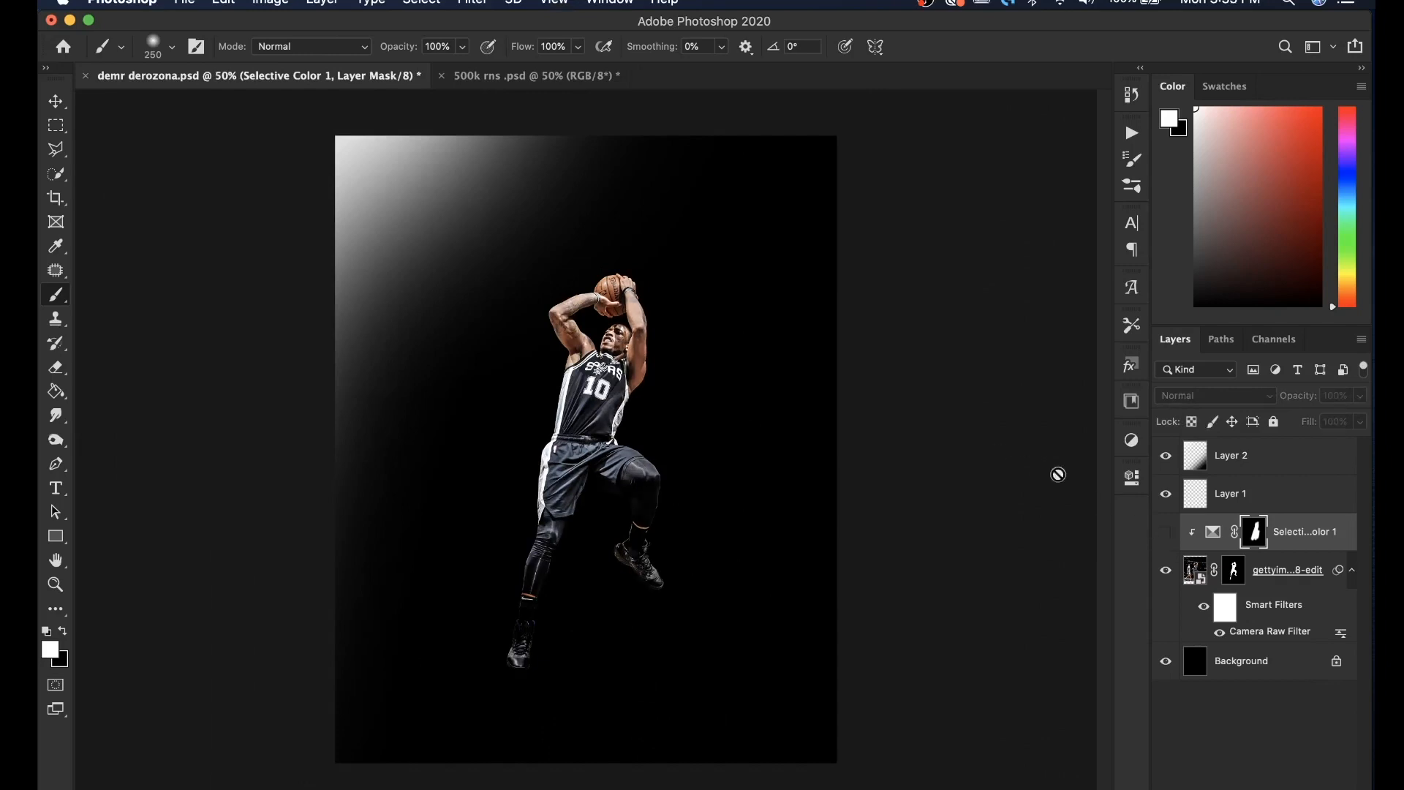
{"action": "left_click", "coordinate": [1165, 531]}
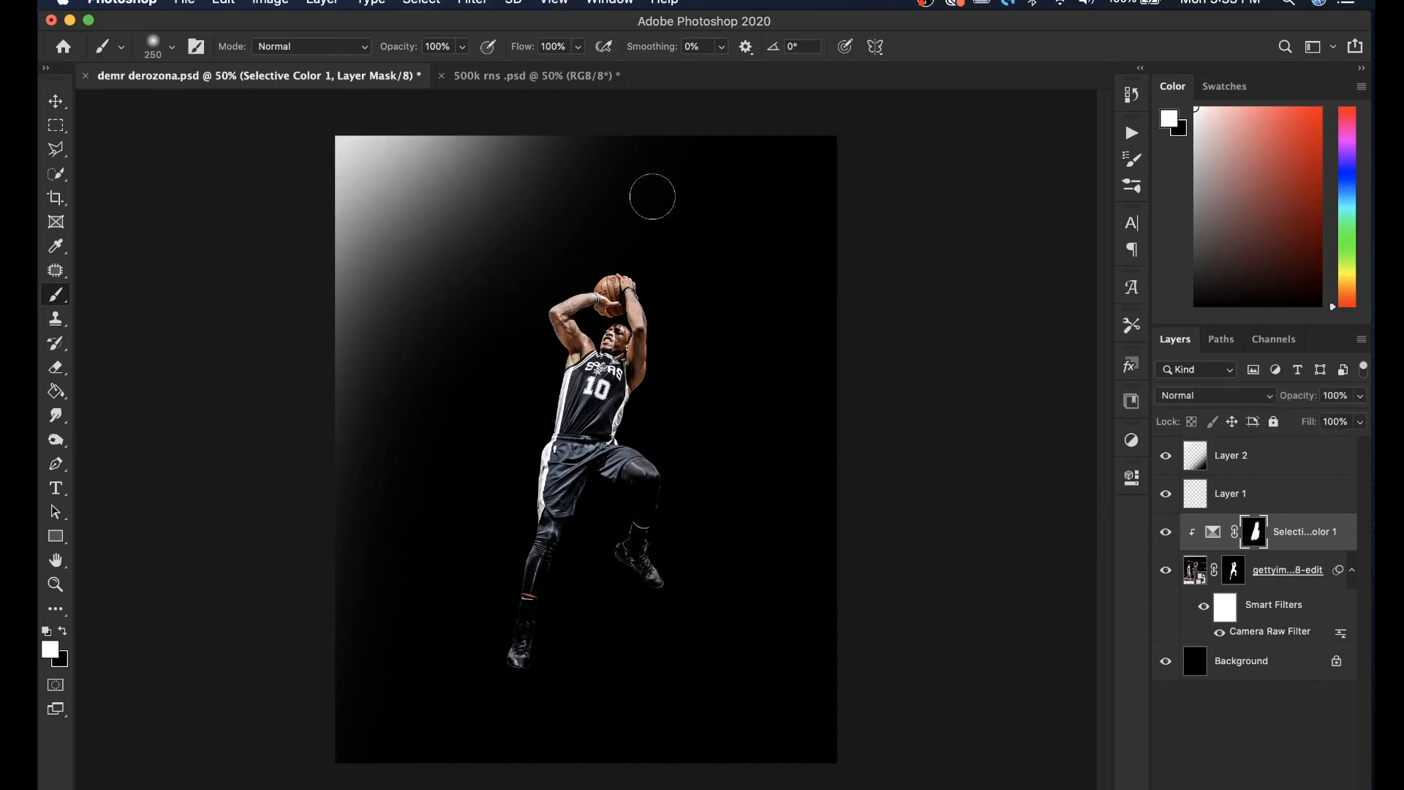
{"action": "left_click", "coordinate": [1167, 534]}
{"action": "left_click", "coordinate": [1168, 535]}
{"action": "left_click", "coordinate": [1168, 534]}
{"action": "left_click", "coordinate": [1167, 535]}
Step: Duplicate the Selective Color adjustment and set Black to -100% for the Blacks in the copy
{"action": "key", "text": "super+j"}
{"action": "right_click", "coordinate": [1304, 545]}
{"action": "left_click", "coordinate": [1165, 374]}
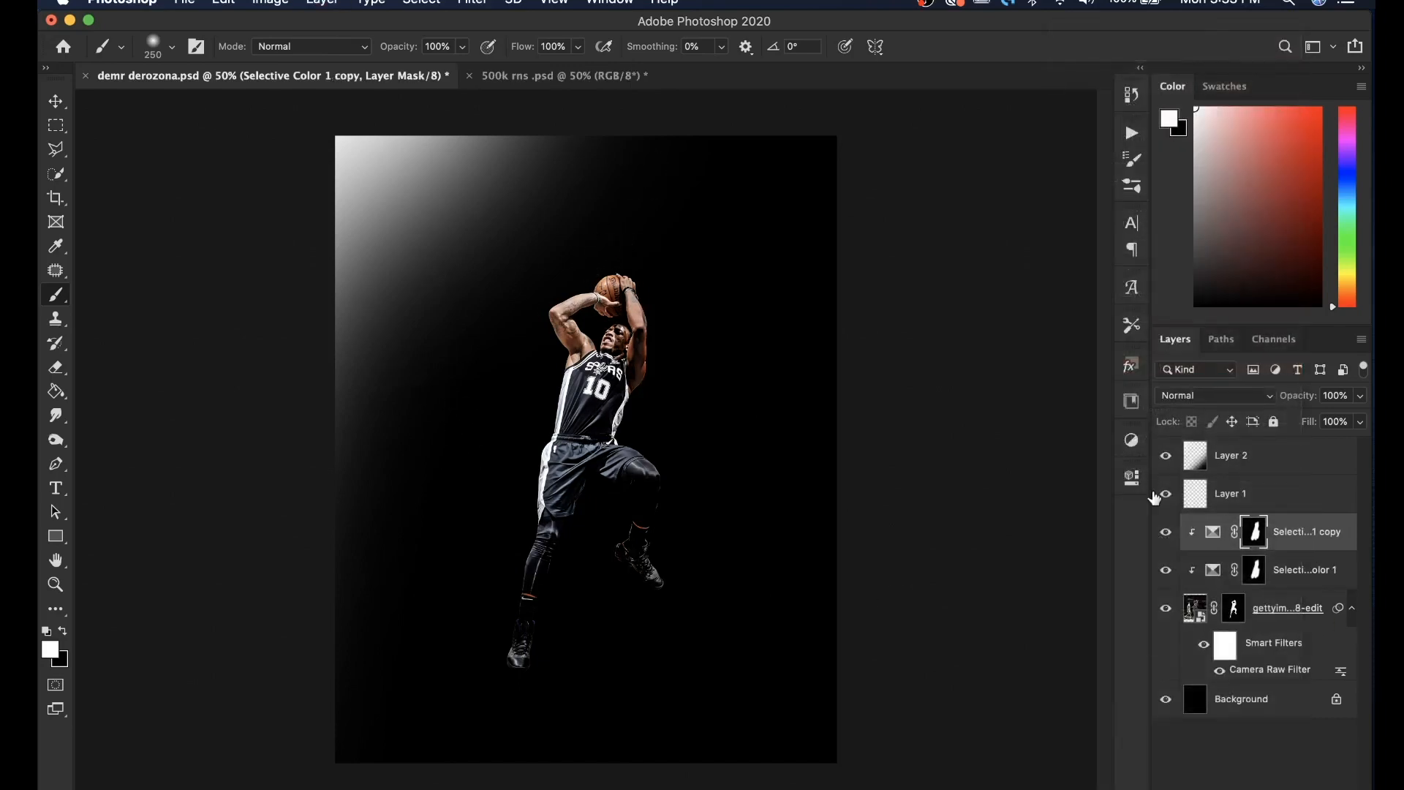
{"action": "left_click", "coordinate": [1131, 478]}
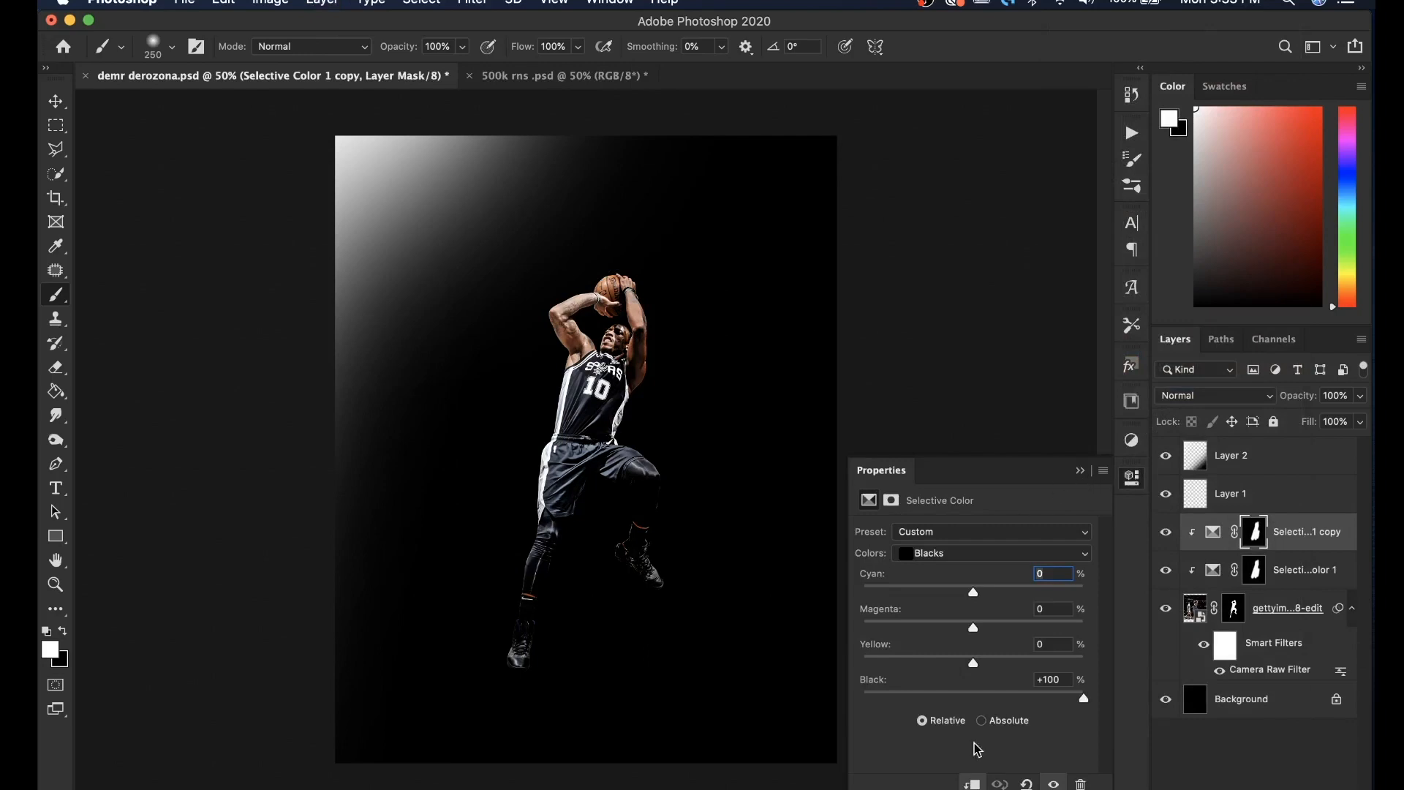
{"action": "left_click_drag", "start_coordinate": [947, 701], "coordinate": [778, 700]}
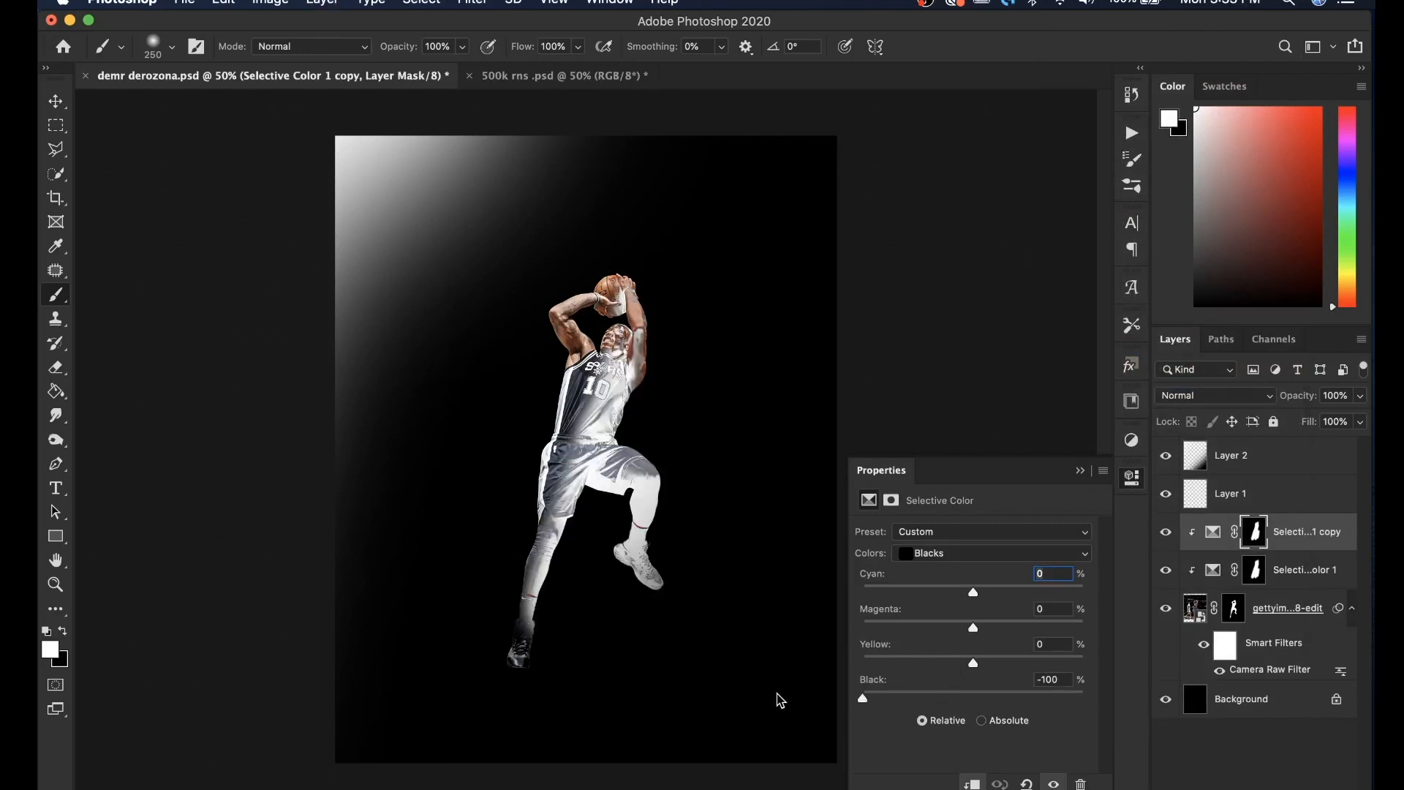
Step: Invert the copied Selective Color mask to black and set Black to -2% for the Blacks and -27% for the Reds
{"action": "key", "text": "super+i"}
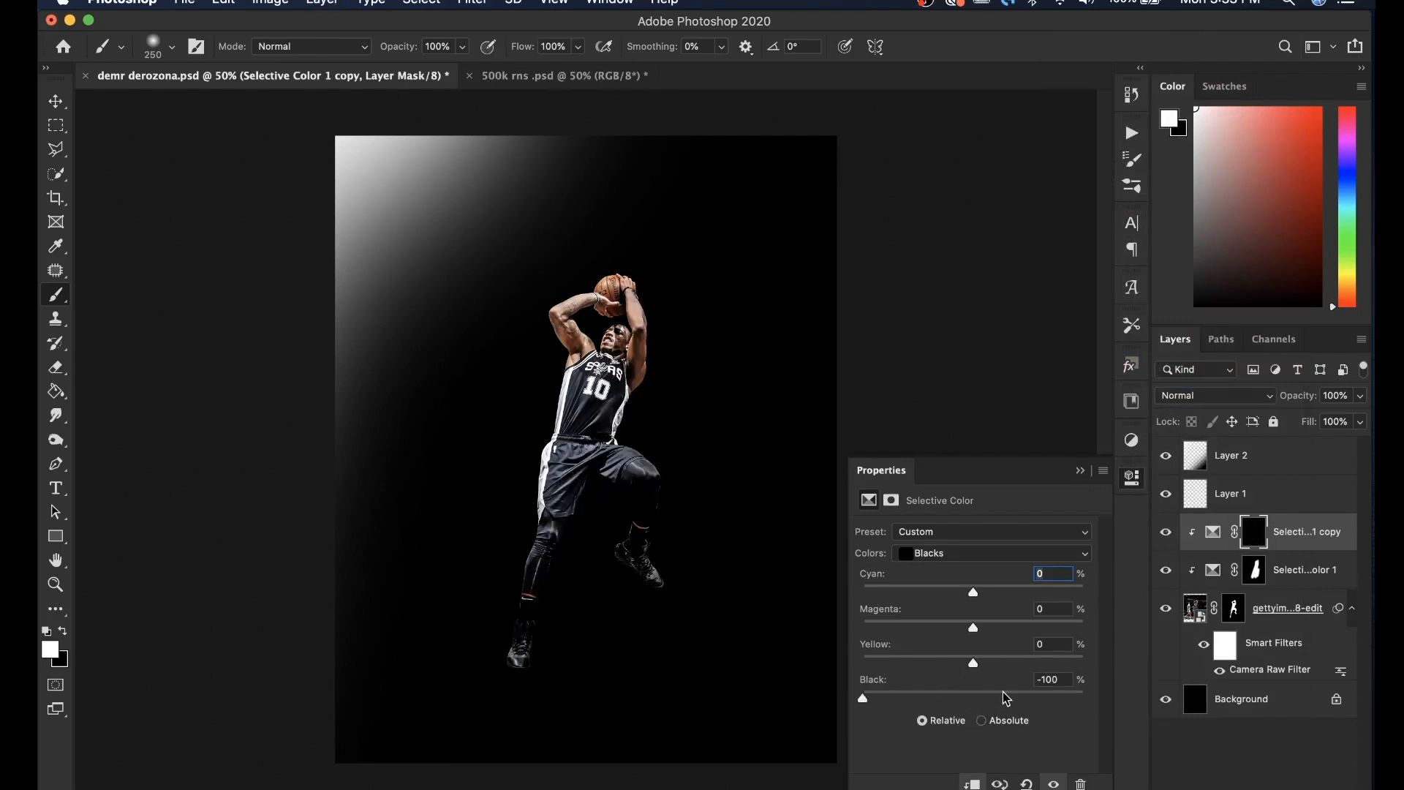
{"action": "left_click", "coordinate": [973, 691]}
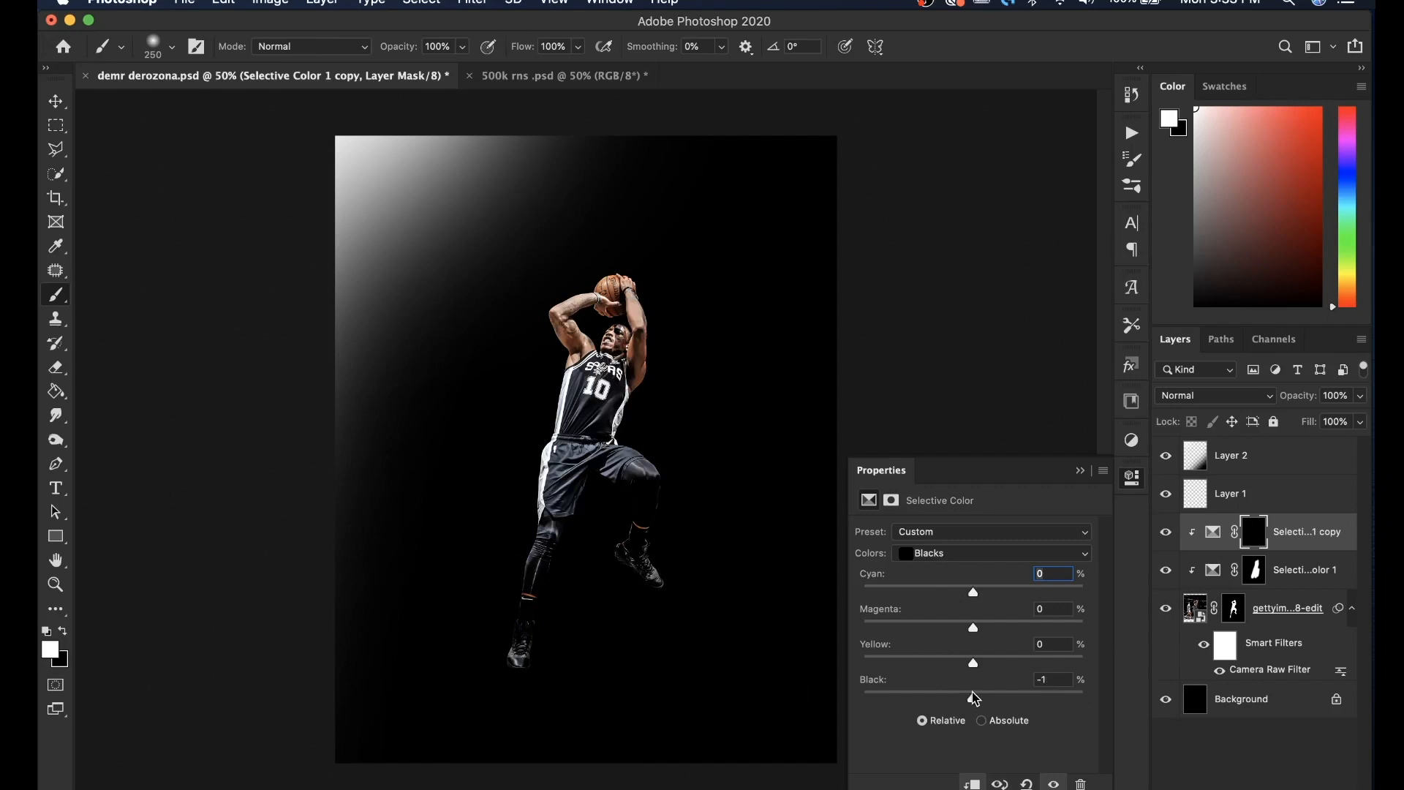
{"action": "left_click", "coordinate": [954, 549]}
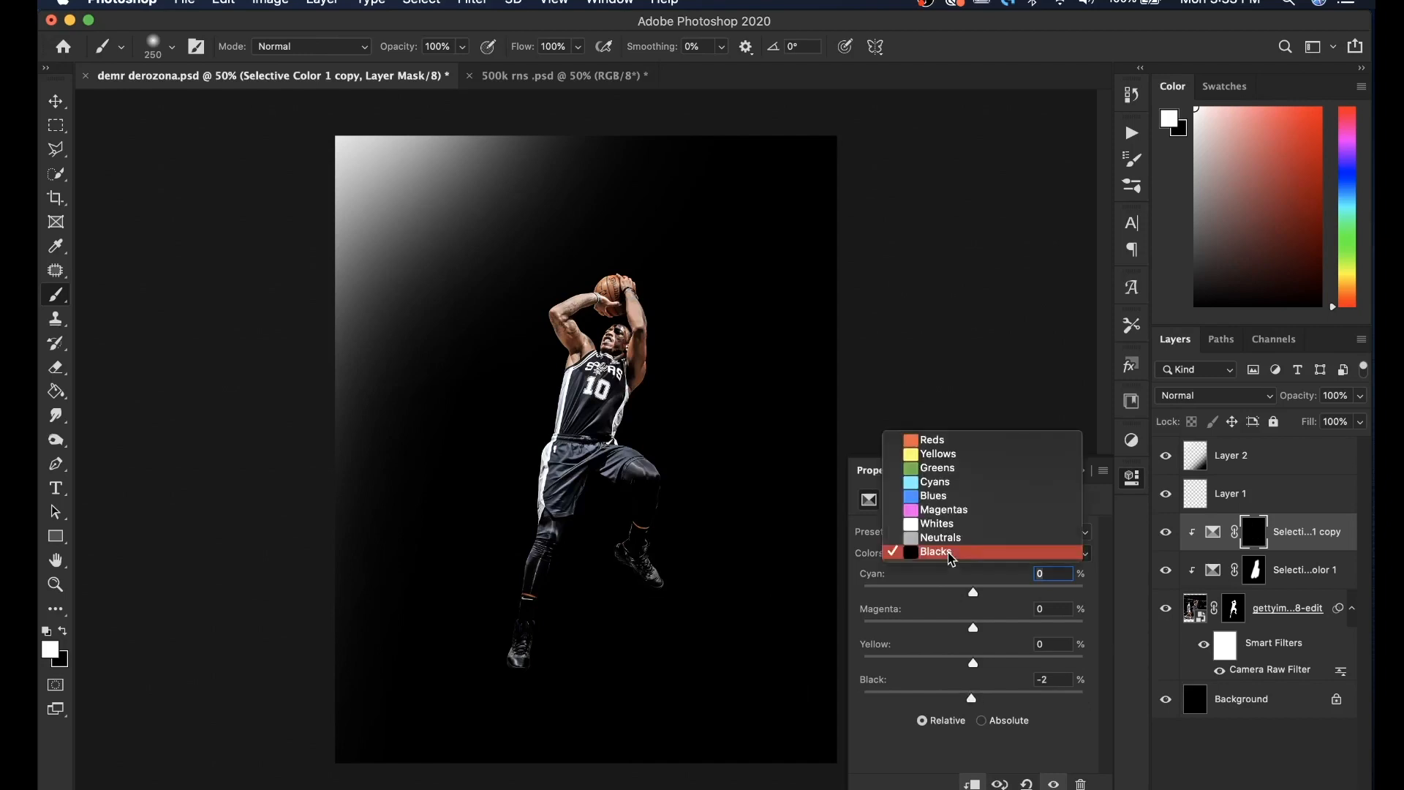
{"action": "left_click", "coordinate": [938, 442]}
{"action": "left_click", "coordinate": [943, 691]}
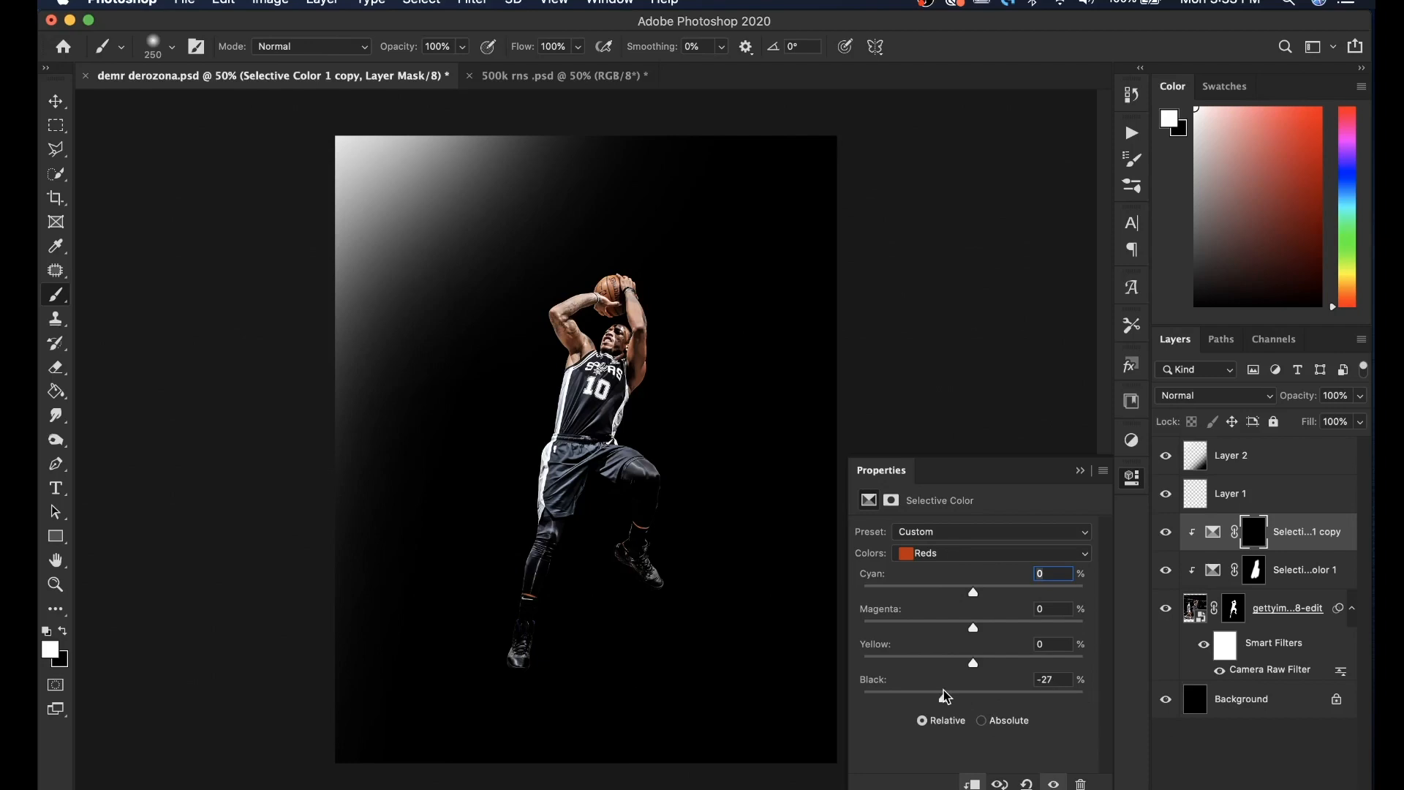
Step: Paint white down the player's glow-facing side in the mask and set Black to -42% for the Reds and -100% for the Whites
{"action": "left_click", "coordinate": [599, 271]}
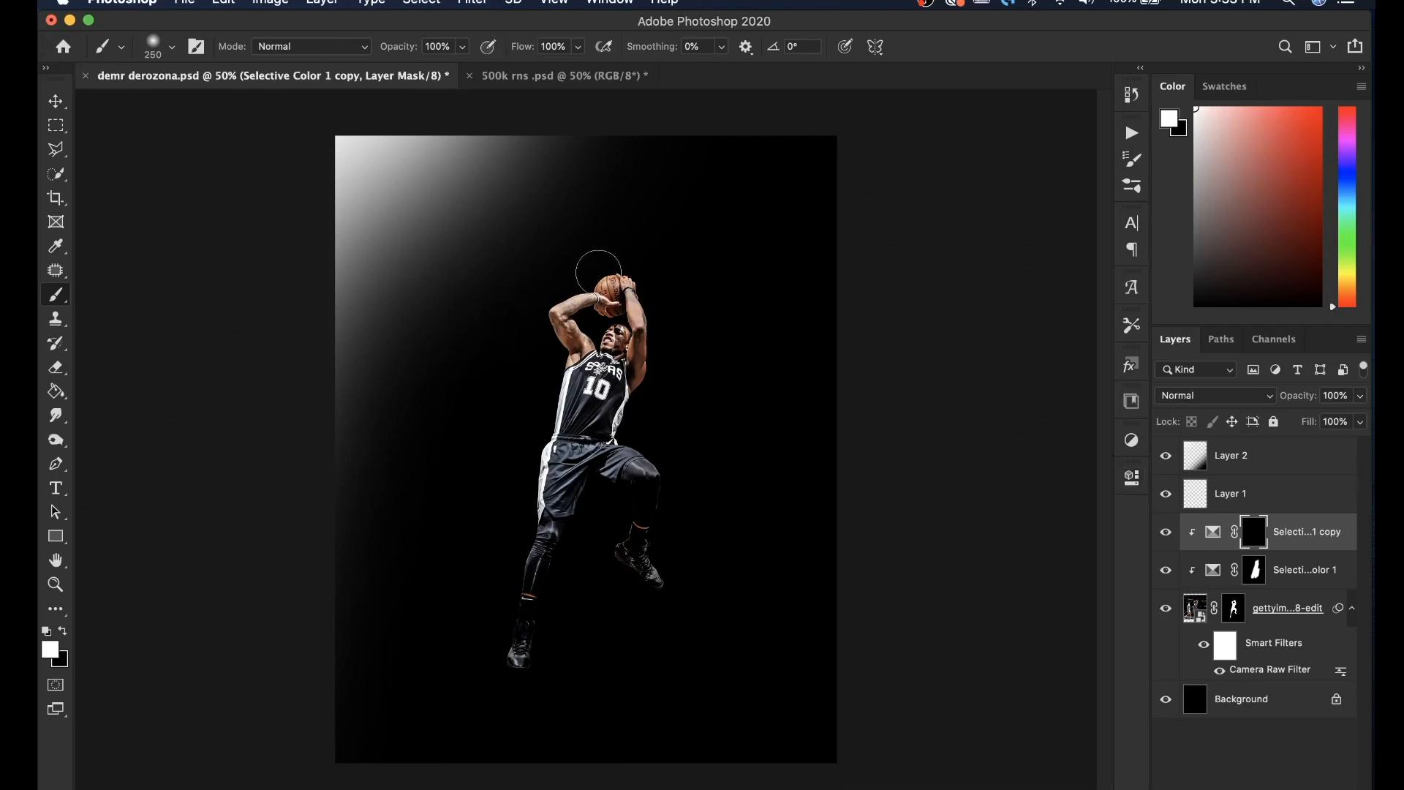
{"action": "mouse_move", "coordinate": [558, 375]}
{"action": "left_mouse_down"}
{"action": "mouse_move", "coordinate": [495, 659]}
{"action": "mouse_move", "coordinate": [533, 467]}
{"action": "left_mouse_up"}
{"action": "left_click", "coordinate": [1131, 477]}
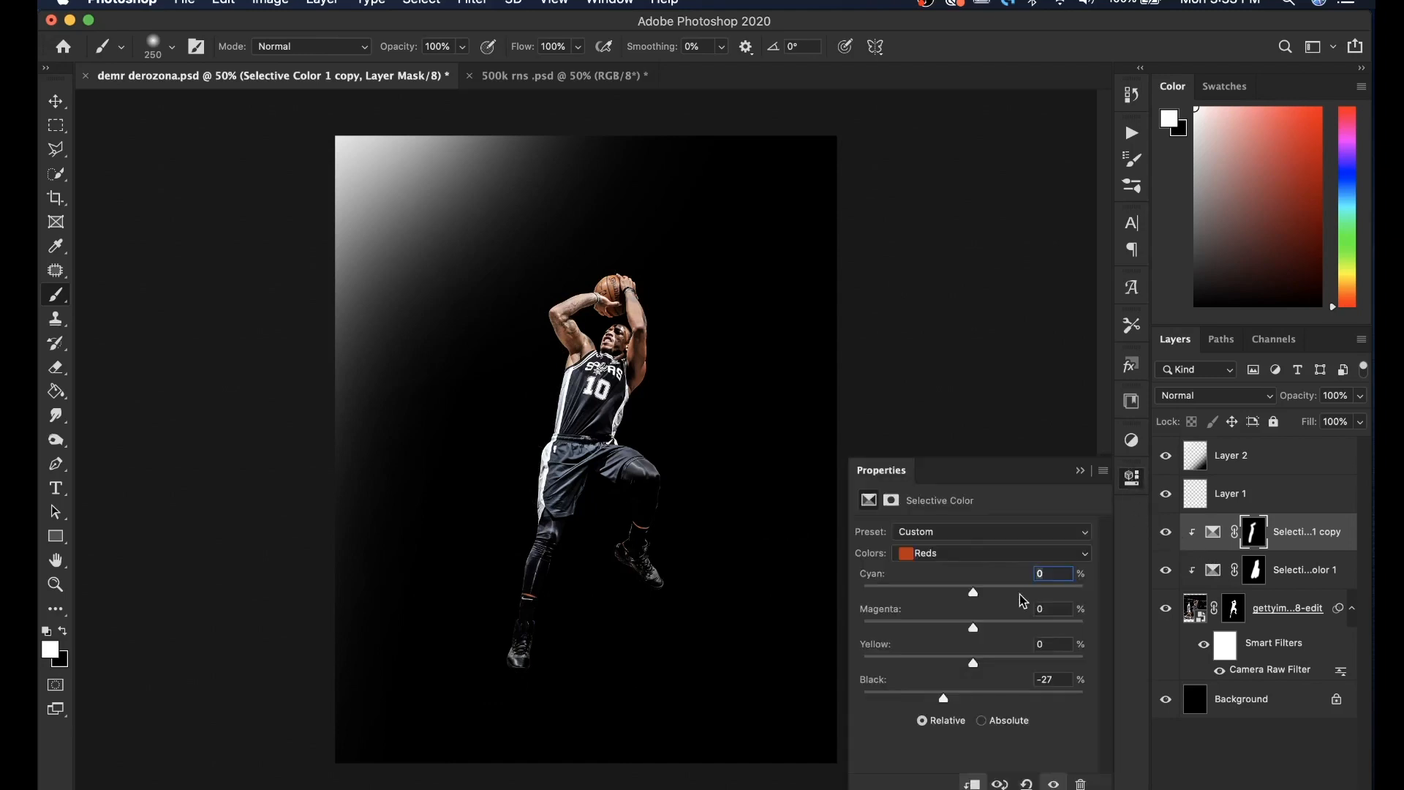
{"action": "mouse_move", "coordinate": [929, 700]}
{"action": "left_mouse_down"}
{"action": "mouse_move", "coordinate": [848, 698]}
{"action": "mouse_move", "coordinate": [940, 694]}
{"action": "left_mouse_up"}
{"action": "left_click", "coordinate": [984, 553]}
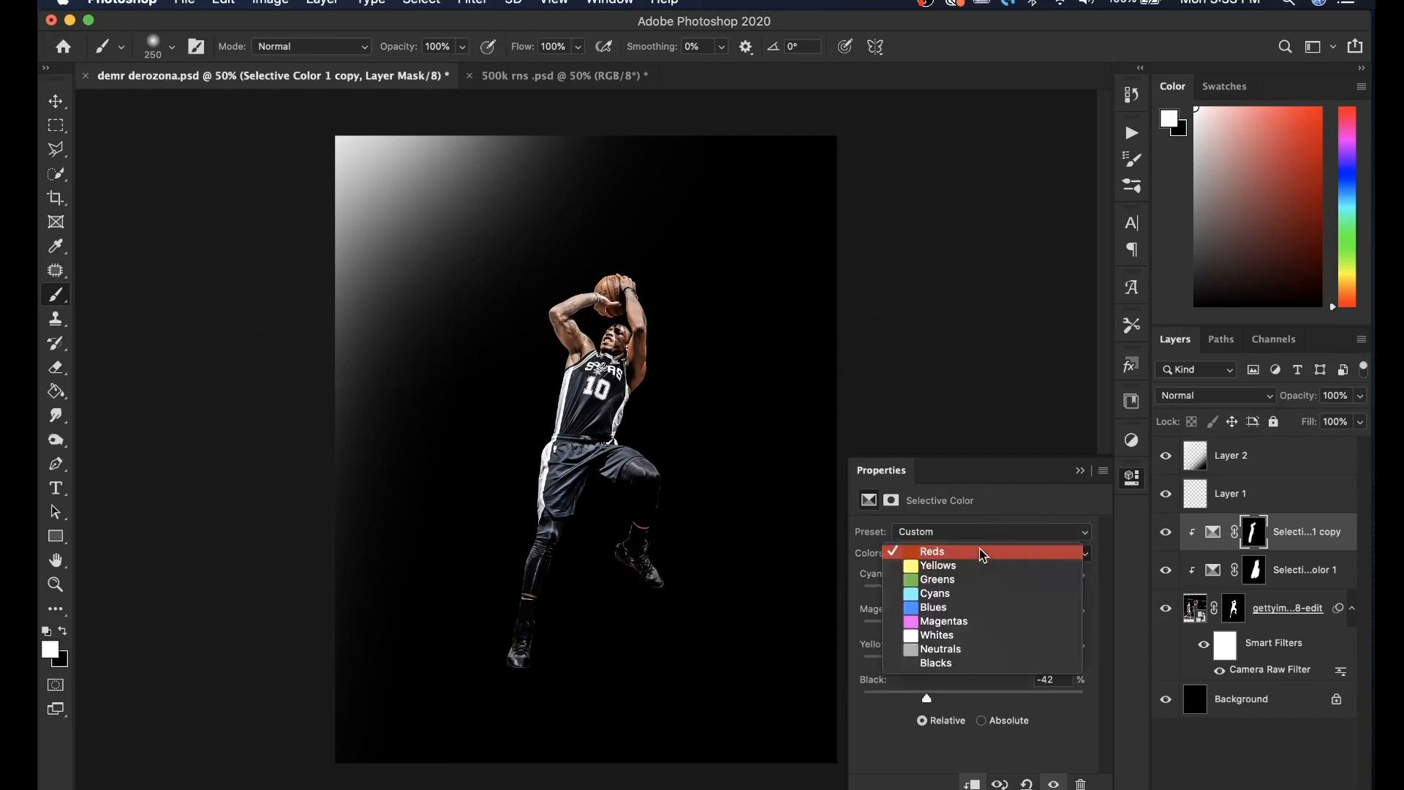
{"action": "left_click", "coordinate": [940, 643]}
{"action": "left_click_drag", "start_coordinate": [972, 698], "coordinate": [819, 691]}
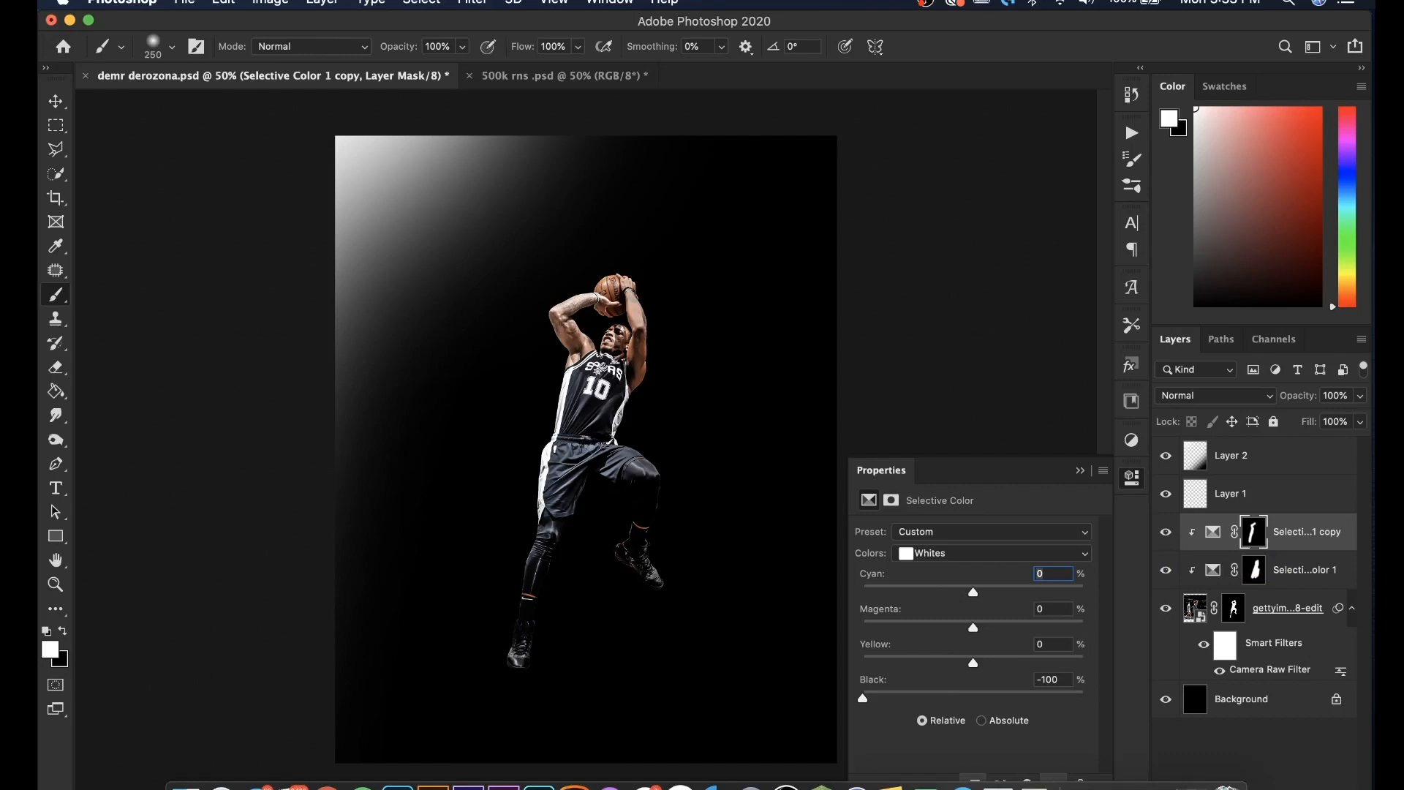
Step: Delete both Selective Color adjustments above the player's photo
{"action": "key", "text": "BackSpace"}
{"action": "key", "text": "BackSpace"}
{"action": "key", "text": "BackSpace"}
{"action": "key", "text": "BackSpace"}
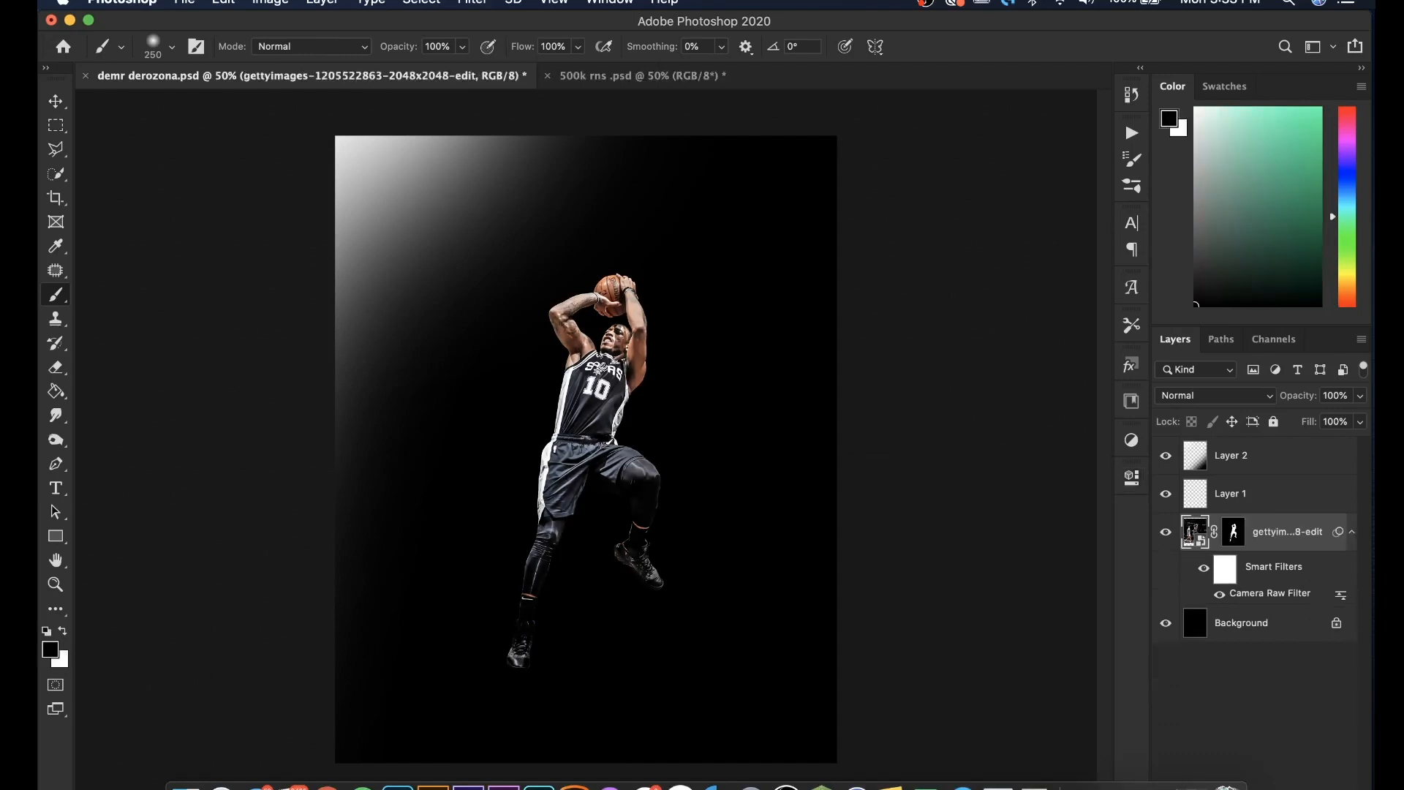
Step: Add a new empty layer above the player's photo and clip it to the photo
{"action": "left_click", "coordinate": [1131, 439]}
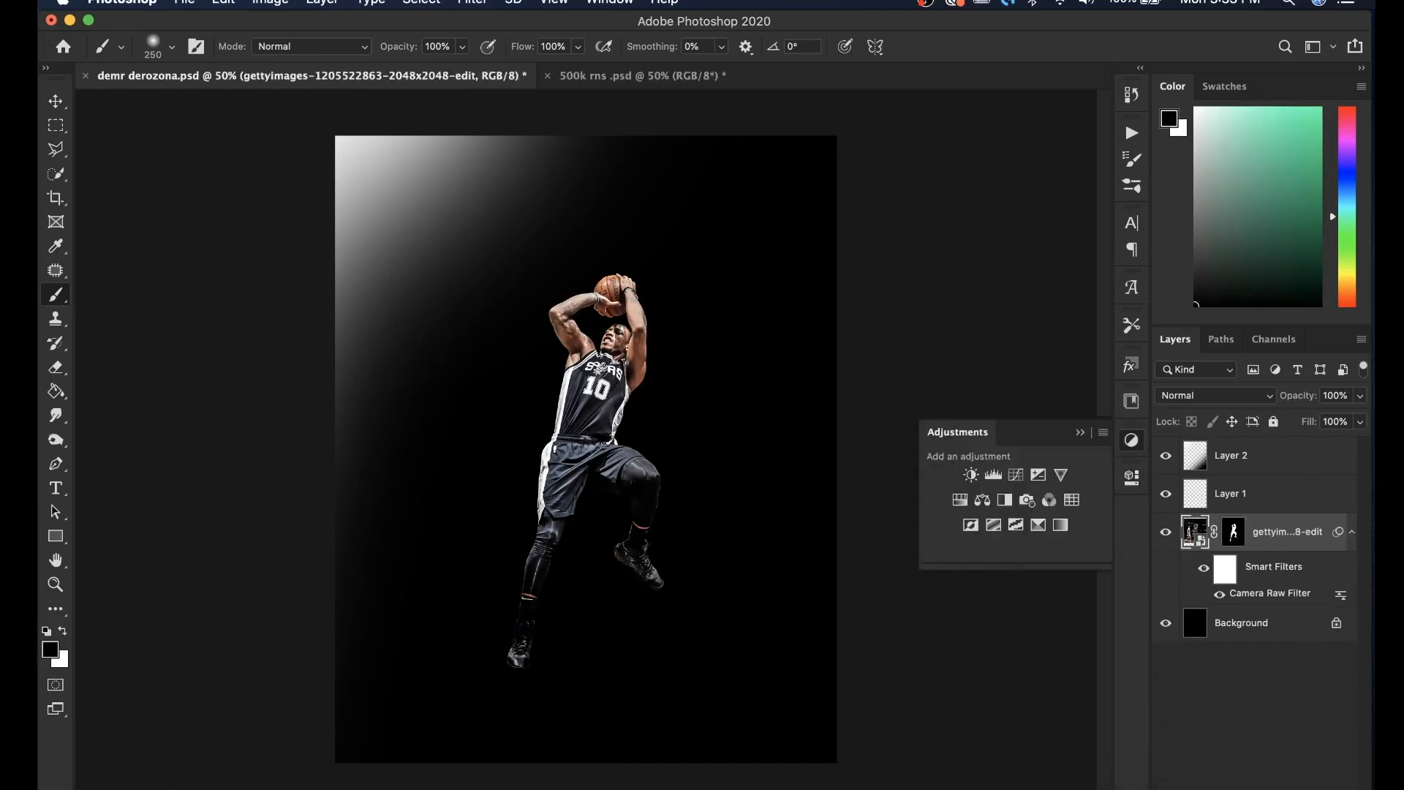
{"action": "key", "text": "super+shift+alt+n"}
{"action": "right_click", "coordinate": [1282, 541]}
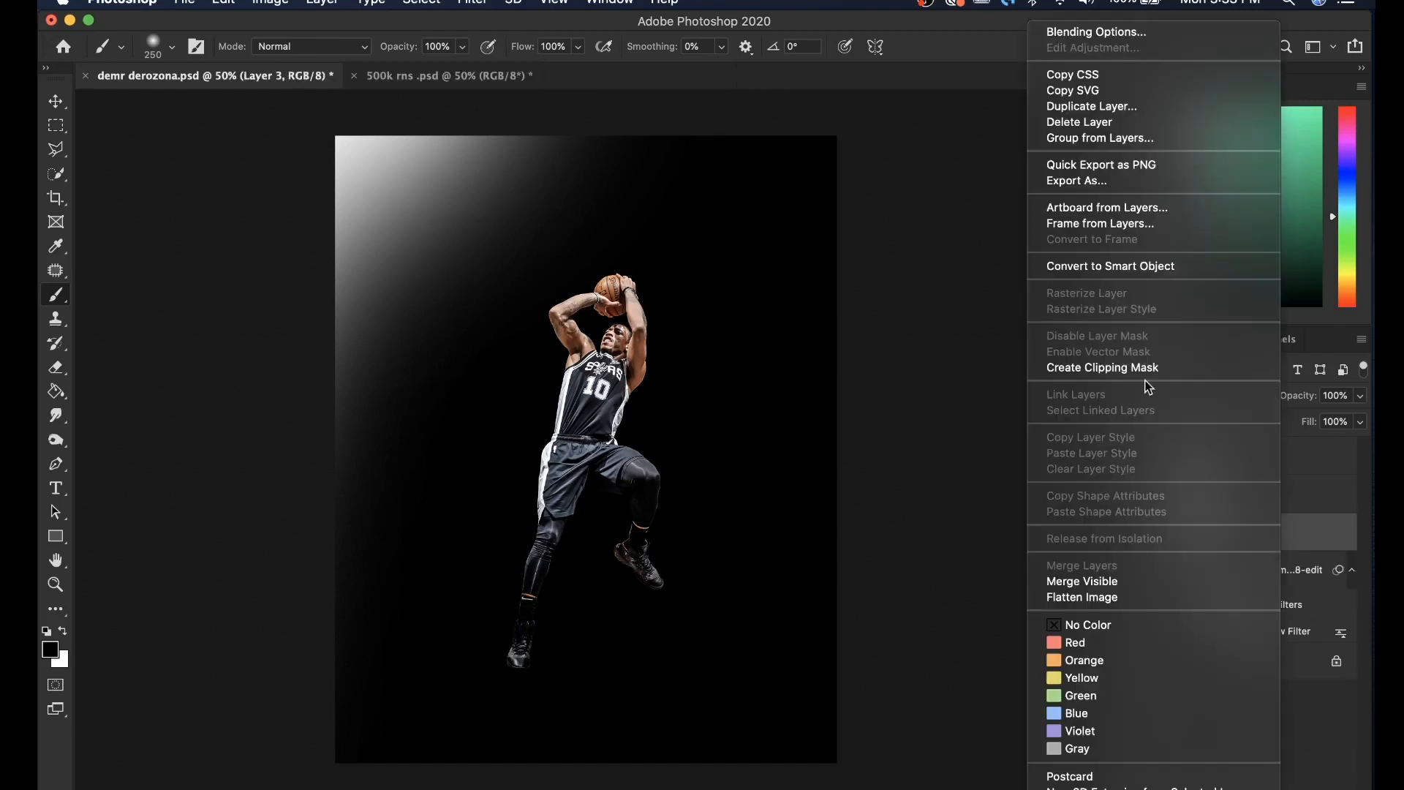
{"action": "left_click", "coordinate": [1075, 367]}
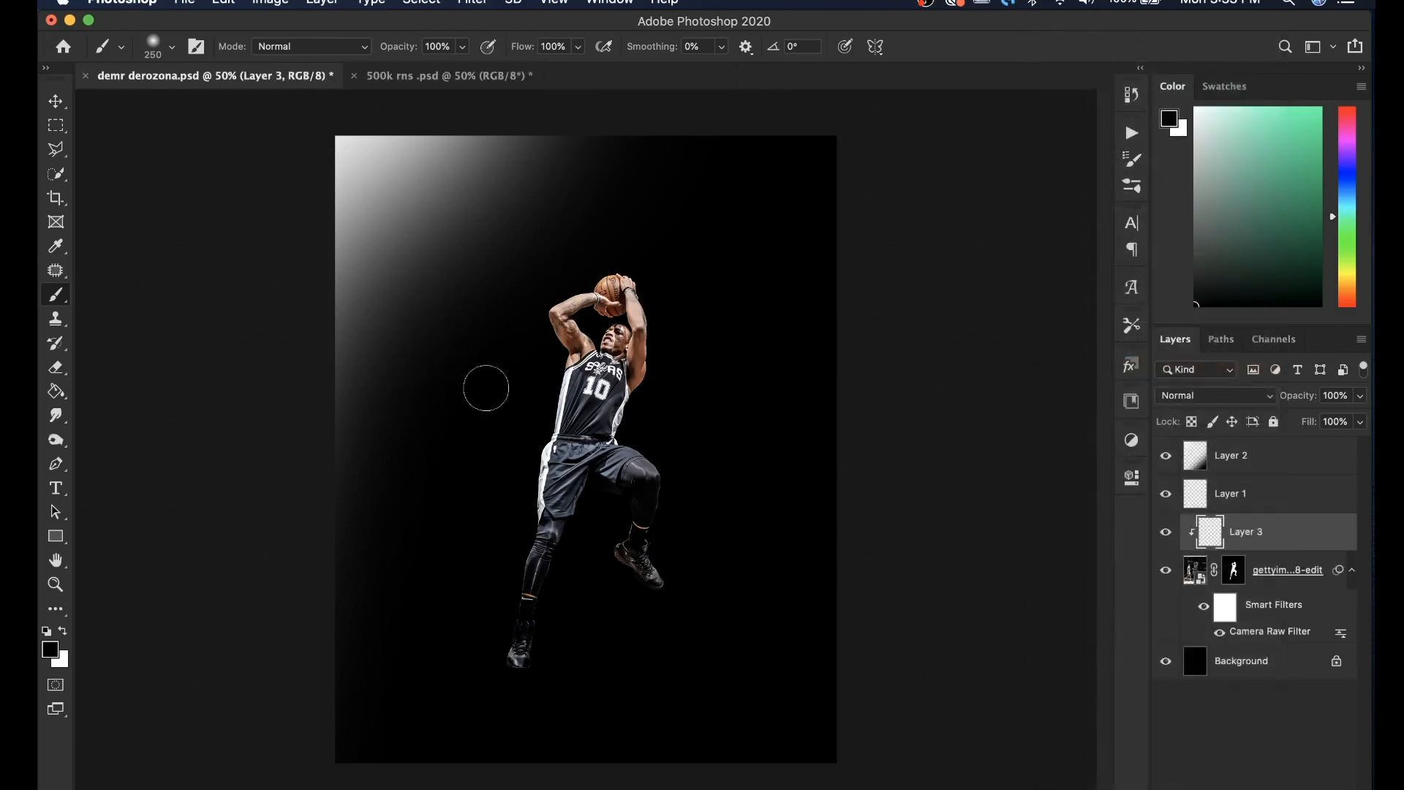
Step: Paint black along the shadow-side edge of the player's hand and raised arm down to the armpit with a 50 px soft brush
{"action": "key", "text": "bracketright"}
{"action": "key", "text": "bracketright"}
{"action": "key", "text": "super+plus"}
{"action": "key", "text": "super+plus"}
{"action": "key", "text": "bracketleft"}
{"action": "key", "text": "bracketleft"}
{"action": "key", "text": "bracketleft"}
{"action": "key", "text": "bracketleft"}
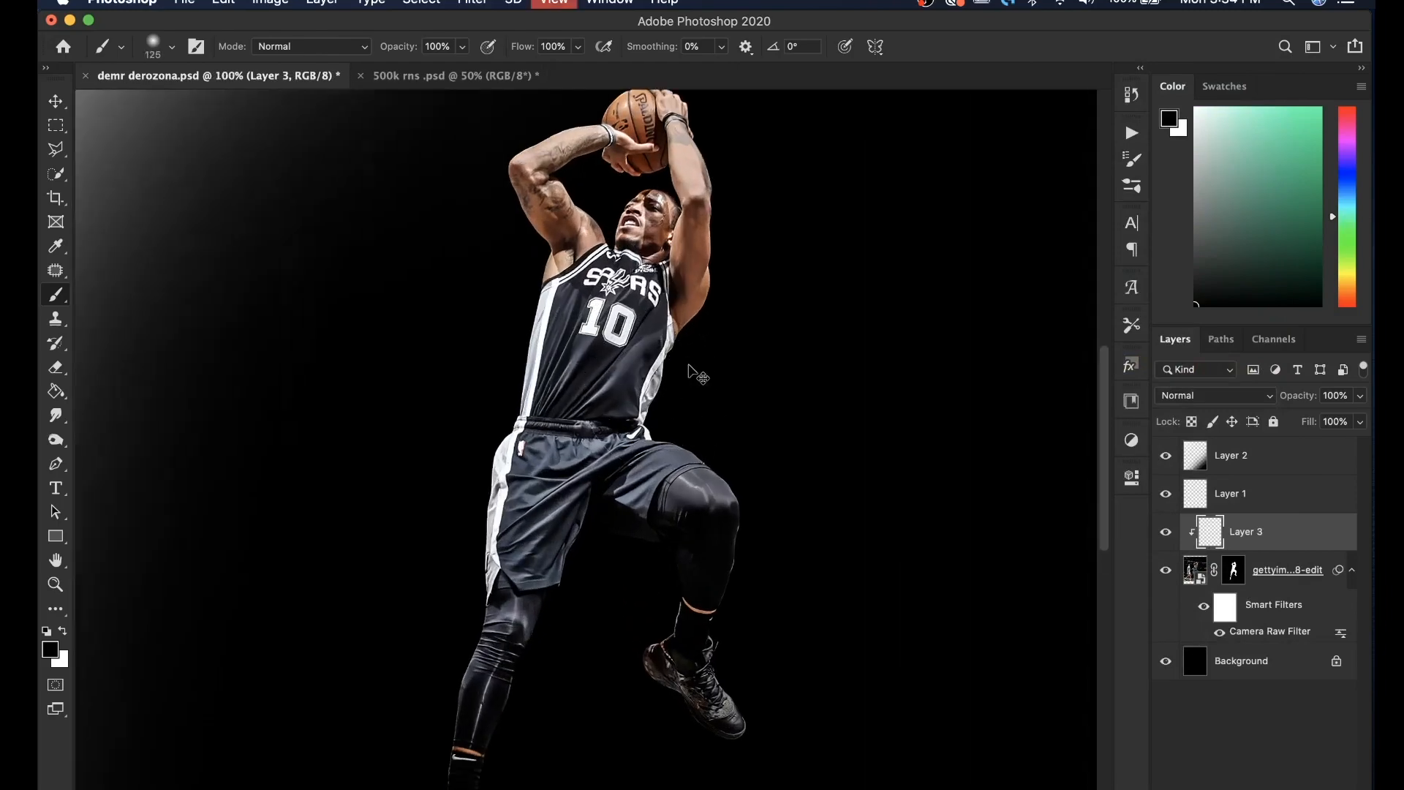
{"action": "key", "text": "super+plus"}
{"action": "key", "text": "super+plus"}
{"action": "key", "text": "bracketleft"}
{"action": "key", "text": "bracketleft"}
{"action": "scroll", "coordinate": [688, 364], "scroll_direction": "up", "scroll_amount": 10}
{"action": "scroll", "coordinate": [688, 364], "scroll_direction": "up", "scroll_amount": 5}
{"action": "scroll", "coordinate": [688, 364], "scroll_direction": "left", "scroll_amount": 4}
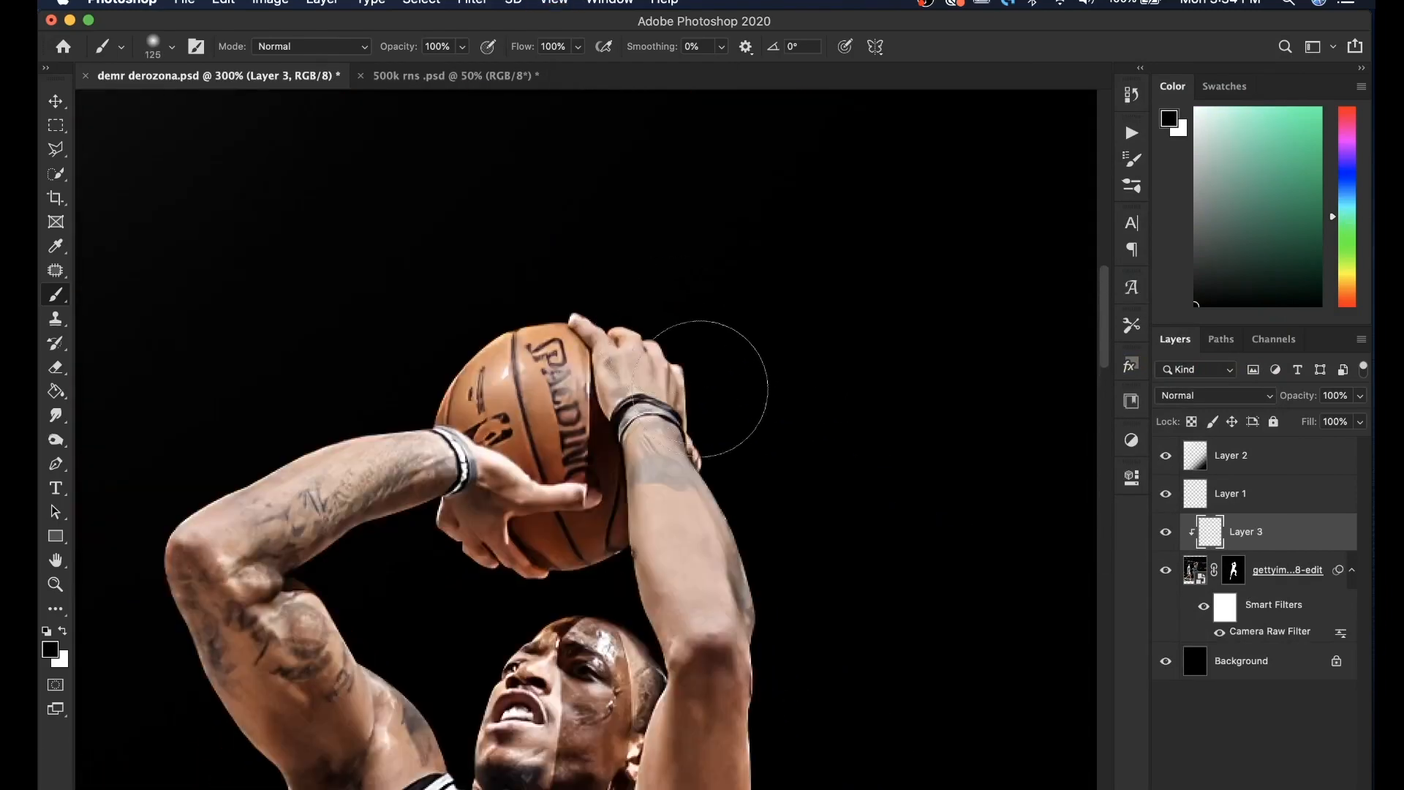
{"action": "key", "text": "bracketleft"}
{"action": "key", "text": "bracketleft"}
{"action": "key", "text": "bracketleft"}
{"action": "key", "text": "bracketleft"}
{"action": "key", "text": "bracketleft"}
{"action": "key", "text": "bracketleft"}
{"action": "scroll", "coordinate": [710, 380], "scroll_direction": "down", "scroll_amount": 3}
{"action": "mouse_move", "coordinate": [709, 380]}
{"action": "left_mouse_down"}
{"action": "mouse_move", "coordinate": [696, 267]}
{"action": "mouse_move", "coordinate": [697, 335]}
{"action": "mouse_move", "coordinate": [780, 542]}
{"action": "left_mouse_up"}
{"action": "scroll", "coordinate": [780, 542], "scroll_direction": "down", "scroll_amount": 1}
{"action": "scroll", "coordinate": [781, 543], "scroll_direction": "down", "scroll_amount": 3}
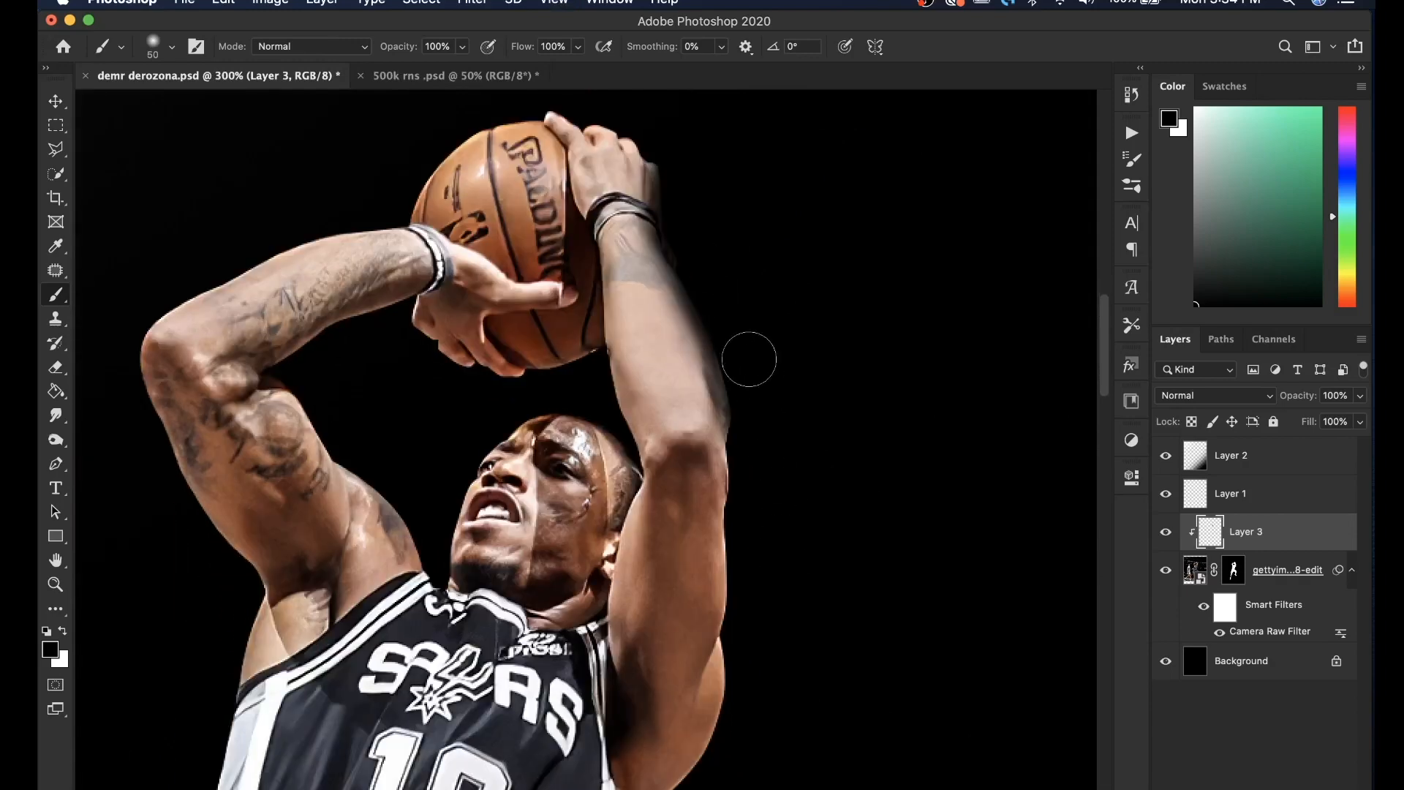
{"action": "left_click_drag", "start_coordinate": [735, 377], "coordinate": [751, 700]}
{"action": "scroll", "coordinate": [750, 700], "scroll_direction": "down", "scroll_amount": 5}
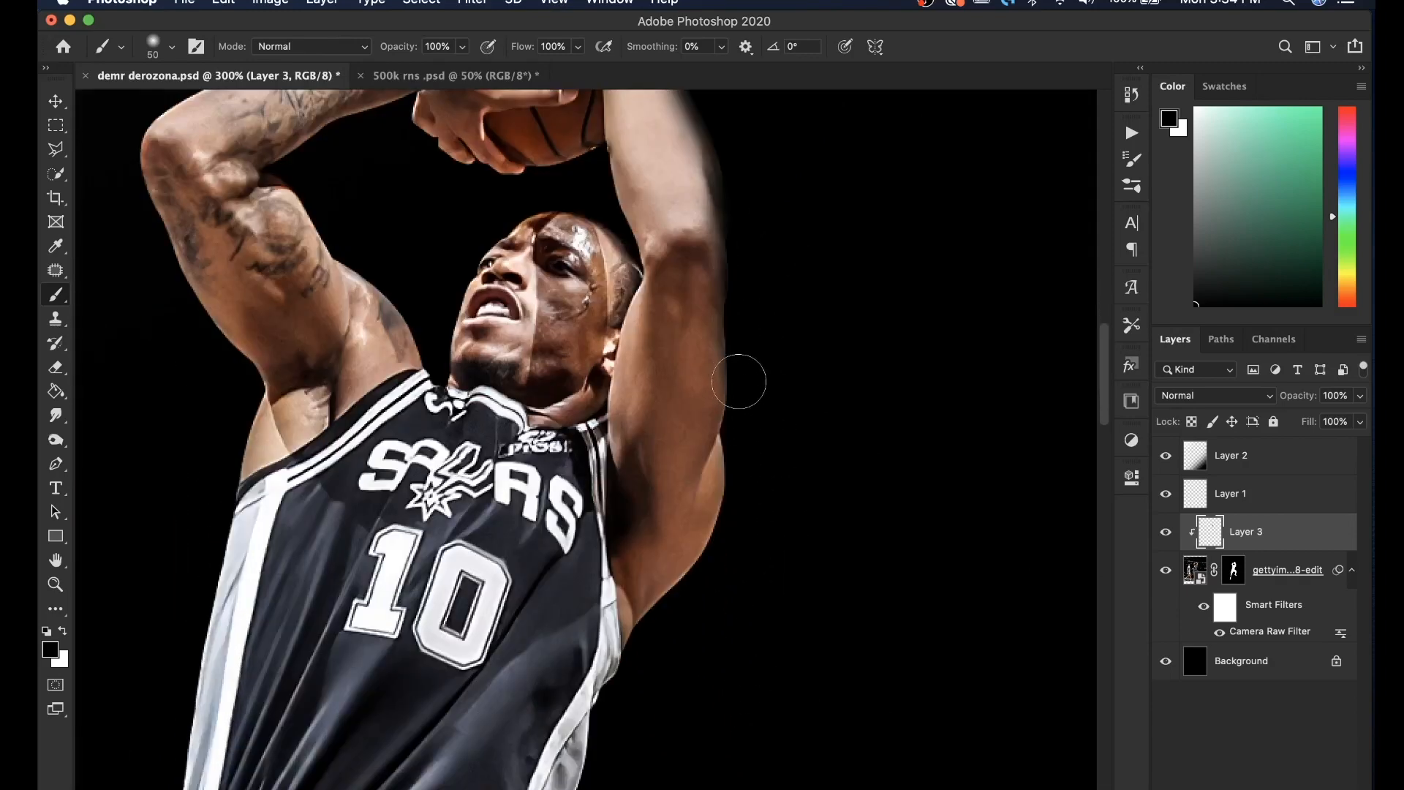
{"action": "mouse_move", "coordinate": [739, 379]}
{"action": "left_mouse_down"}
{"action": "mouse_move", "coordinate": [748, 489]}
{"action": "mouse_move", "coordinate": [643, 667]}
{"action": "left_mouse_up"}
Step: Continue the black edge shading down the shadow side of the jersey, shorts, bent knee, lower leg and shoe
{"action": "scroll", "coordinate": [643, 667], "scroll_direction": "down", "scroll_amount": 5}
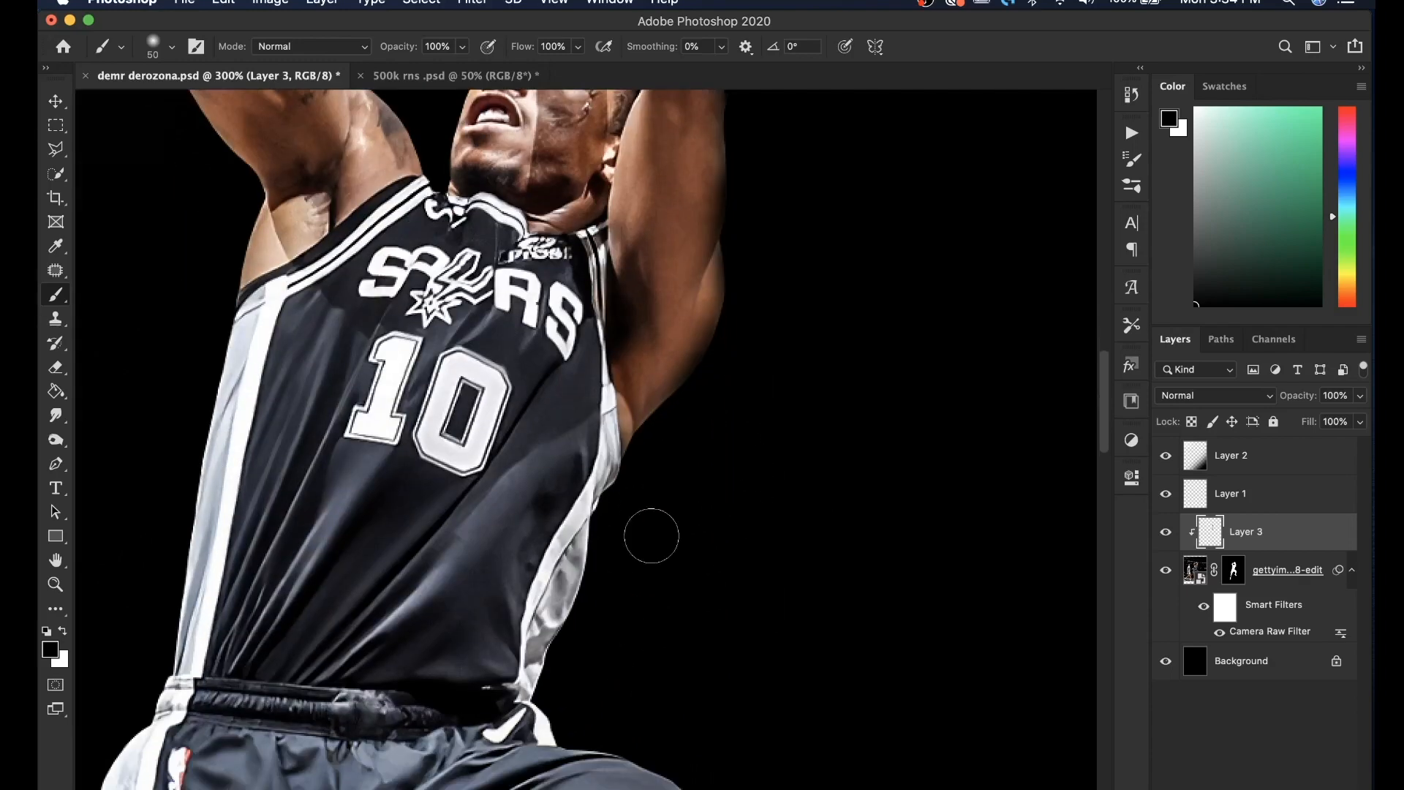
{"action": "mouse_move", "coordinate": [655, 436]}
{"action": "left_mouse_down"}
{"action": "mouse_move", "coordinate": [627, 511]}
{"action": "mouse_move", "coordinate": [589, 553]}
{"action": "mouse_move", "coordinate": [576, 661]}
{"action": "mouse_move", "coordinate": [598, 624]}
{"action": "mouse_move", "coordinate": [564, 705]}
{"action": "mouse_move", "coordinate": [555, 589]}
{"action": "mouse_move", "coordinate": [564, 617]}
{"action": "mouse_move", "coordinate": [721, 695]}
{"action": "mouse_move", "coordinate": [765, 749]}
{"action": "left_mouse_up"}
{"action": "scroll", "coordinate": [564, 705], "scroll_direction": "down", "scroll_amount": 3}
{"action": "scroll", "coordinate": [765, 749], "scroll_direction": "down", "scroll_amount": 2}
{"action": "scroll", "coordinate": [766, 749], "scroll_direction": "down", "scroll_amount": 5}
{"action": "scroll", "coordinate": [765, 750], "scroll_direction": "right", "scroll_amount": 2}
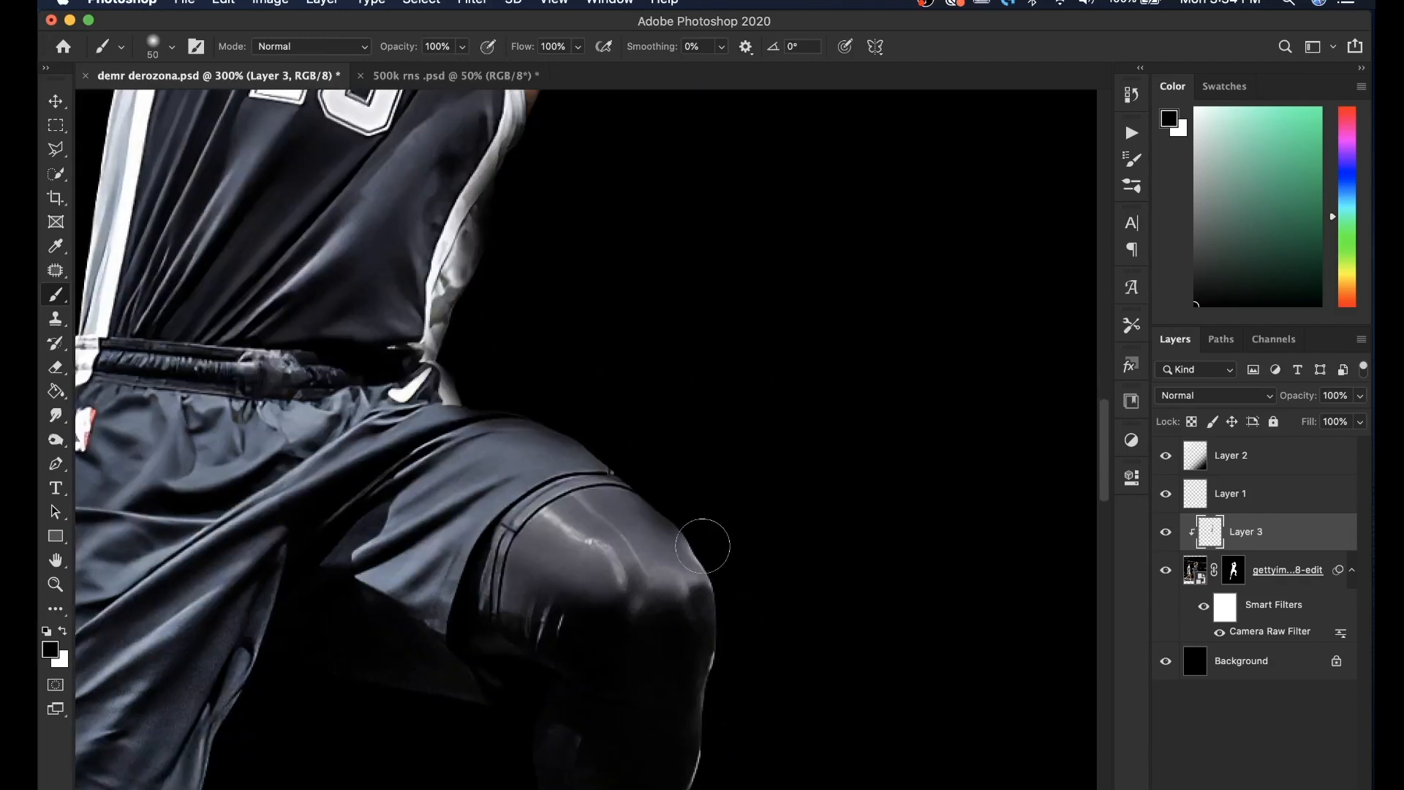
{"action": "mouse_move", "coordinate": [705, 533]}
{"action": "left_mouse_down"}
{"action": "mouse_move", "coordinate": [723, 708]}
{"action": "mouse_move", "coordinate": [715, 783]}
{"action": "left_mouse_up"}
{"action": "scroll", "coordinate": [714, 782], "scroll_direction": "down", "scroll_amount": 3}
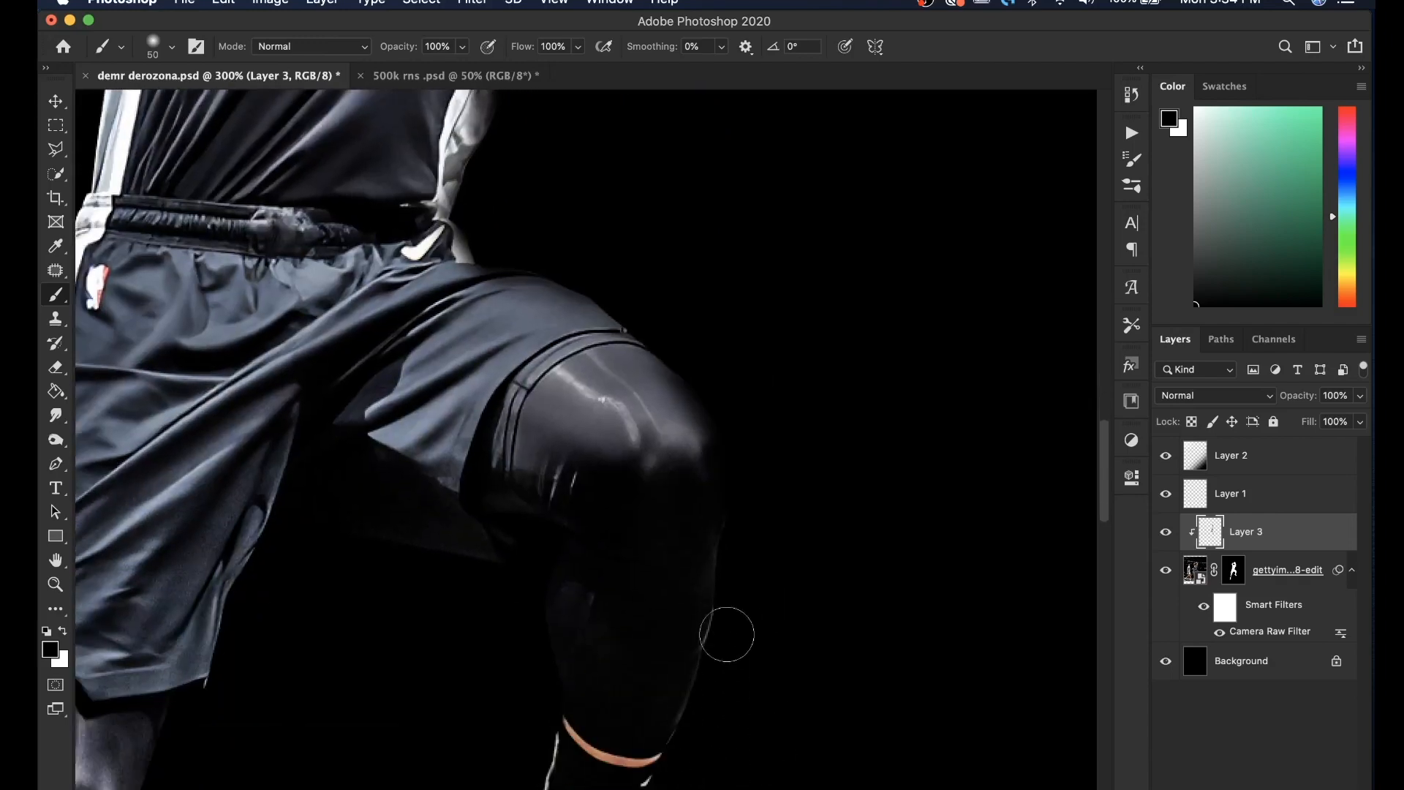
{"action": "scroll", "coordinate": [695, 775], "scroll_direction": "down", "scroll_amount": 9}
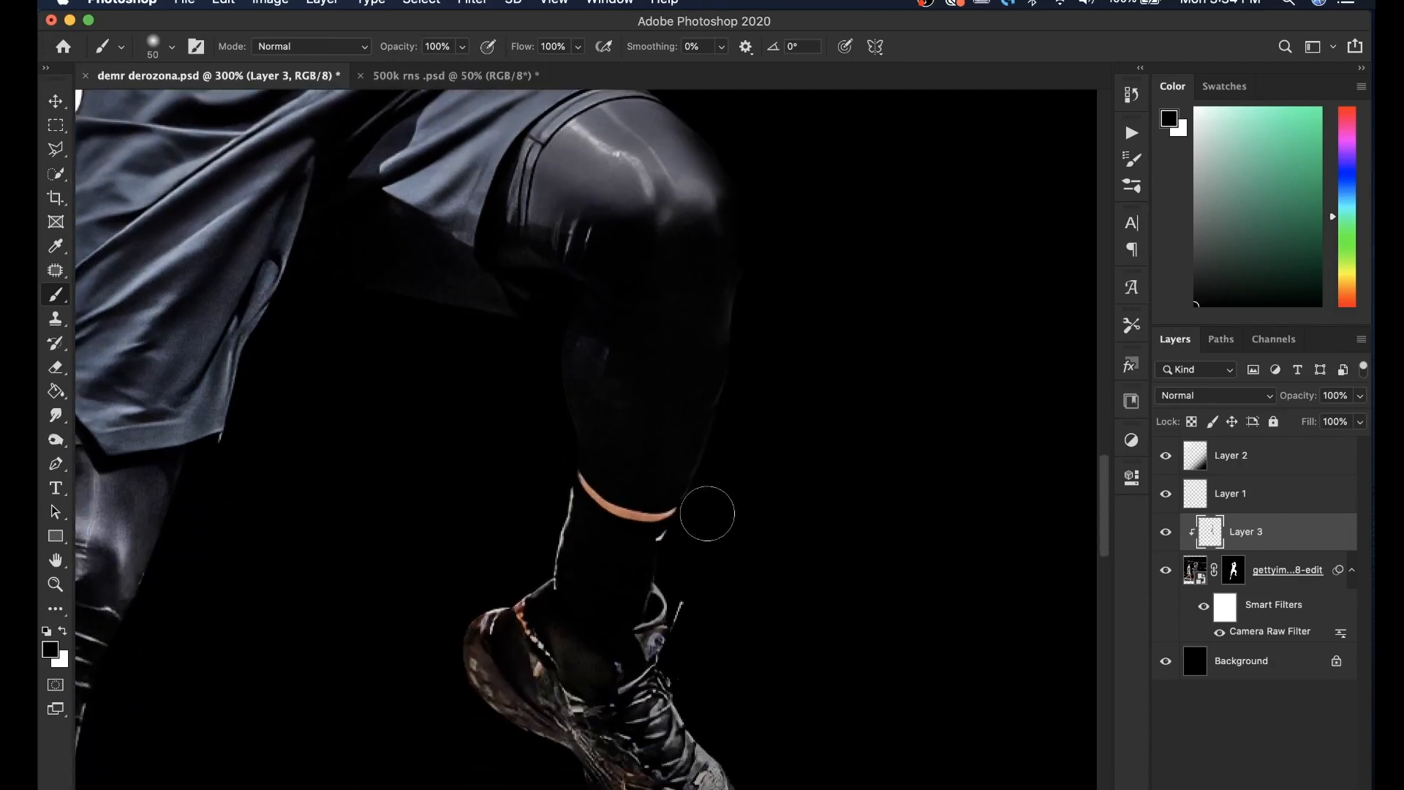
{"action": "mouse_move", "coordinate": [687, 586]}
{"action": "left_mouse_down"}
{"action": "mouse_move", "coordinate": [688, 647]}
{"action": "mouse_move", "coordinate": [754, 772]}
{"action": "mouse_move", "coordinate": [788, 789]}
{"action": "left_mouse_up"}
Step: Lower the fill of the clipped edge-shading layer slightly
{"action": "key", "text": "super+minus"}
{"action": "key", "text": "super+minus"}
{"action": "key", "text": "super+minus"}
{"action": "key", "text": "super+minus"}
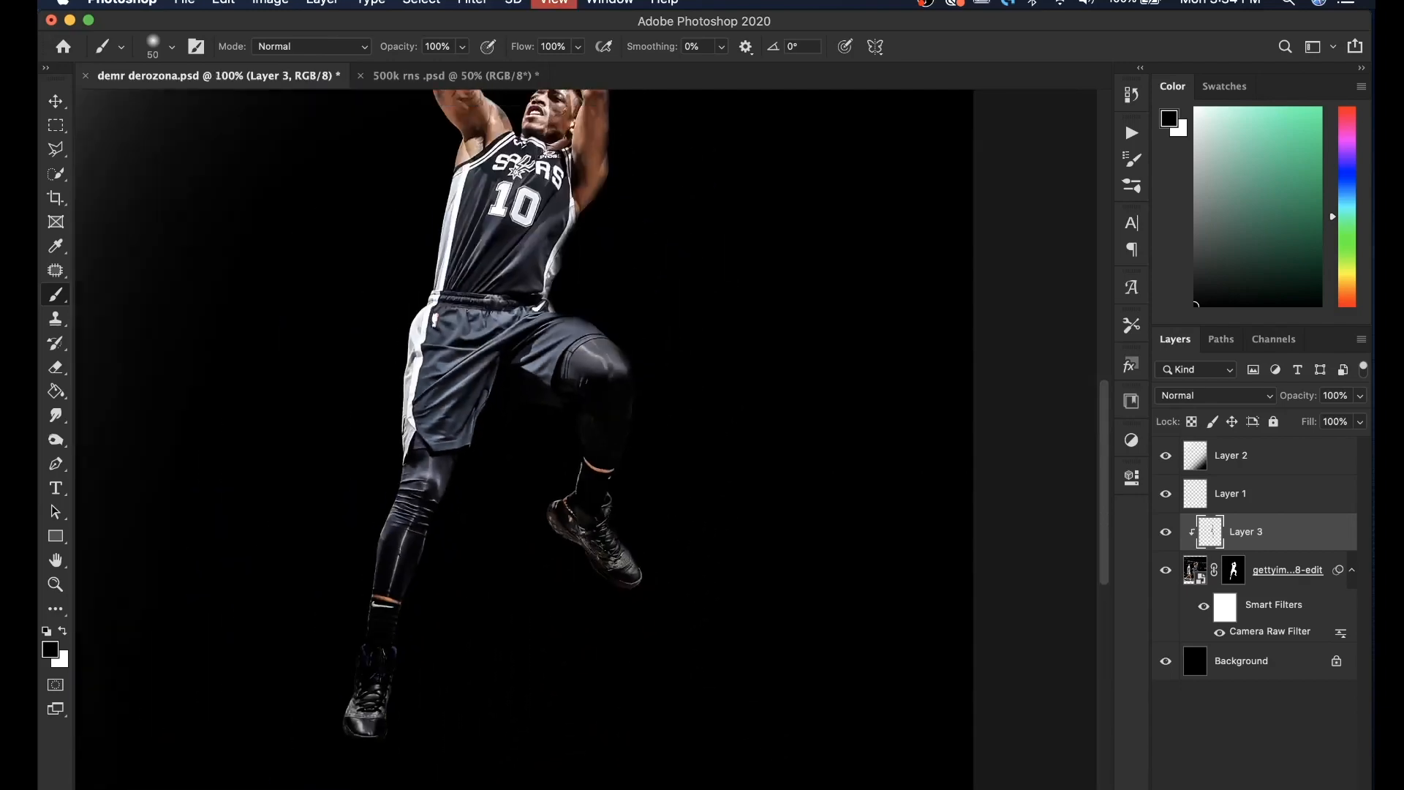
{"action": "left_click", "coordinate": [1359, 421]}
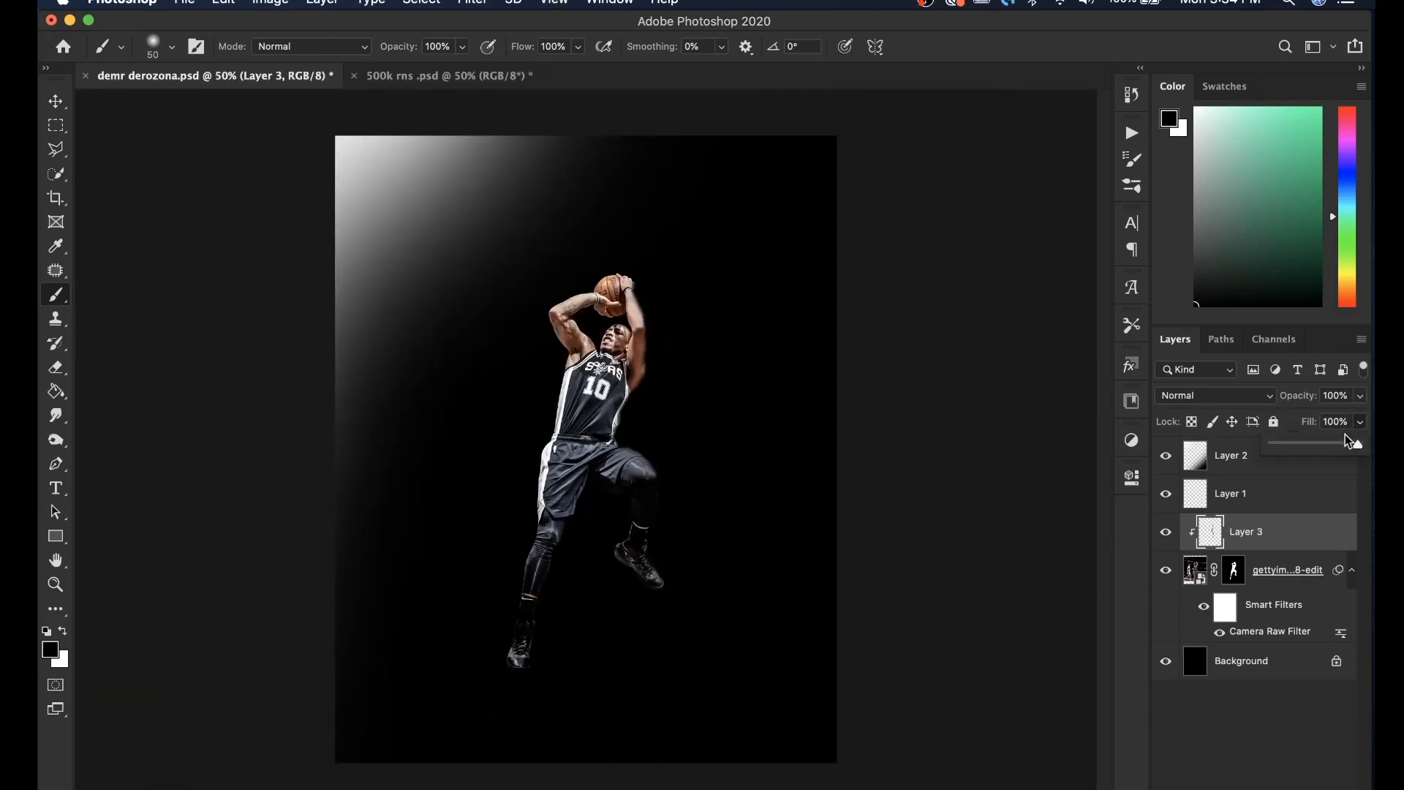
{"action": "left_click_drag", "start_coordinate": [1357, 443], "coordinate": [1338, 450]}
Step: Add another new layer above the edge shading and clip it to the player's photo
{"action": "left_click", "coordinate": [1317, 779]}
{"action": "right_click", "coordinate": [1261, 514]}
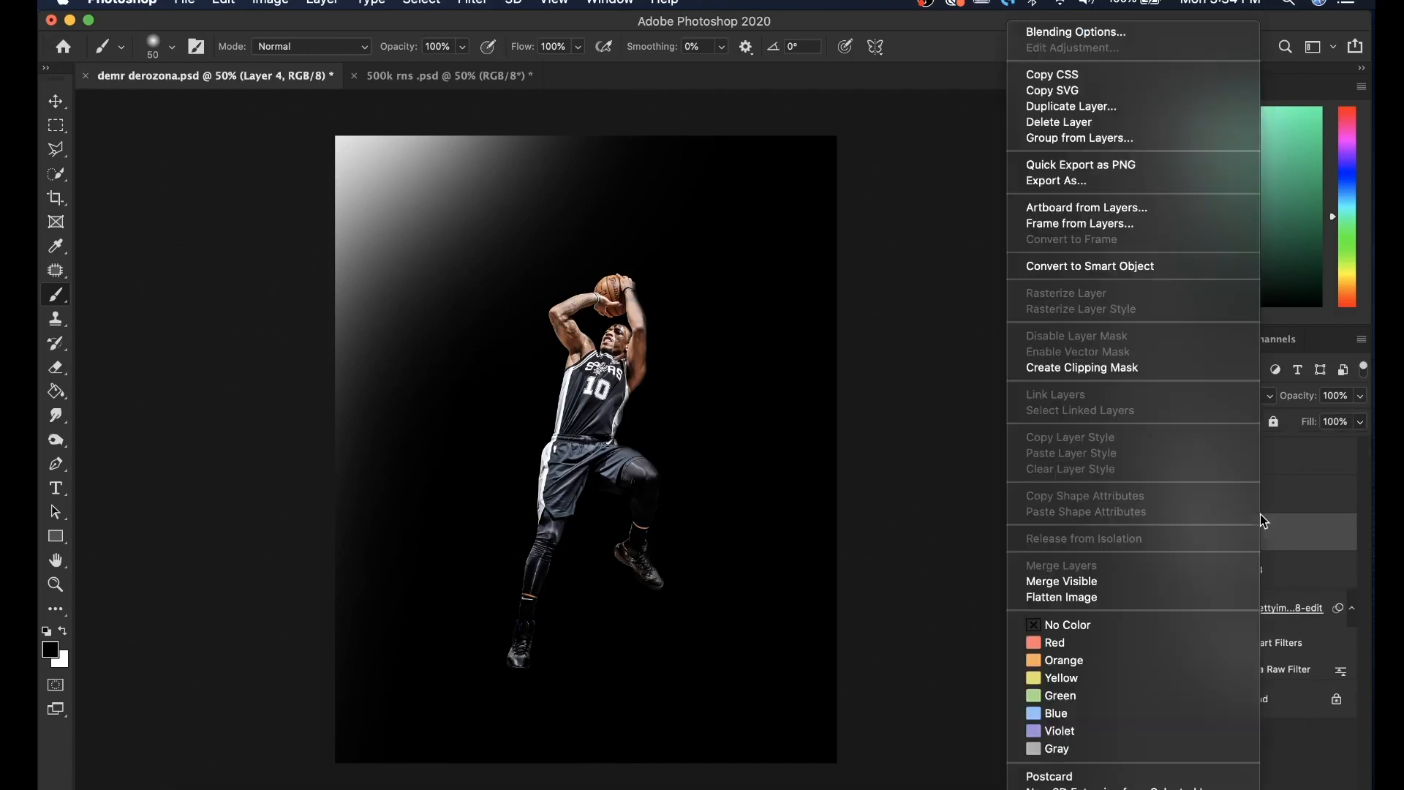
{"action": "left_click", "coordinate": [1060, 366]}
Step: Paint a broad black shadow over the player's side facing away from the glow with a 500 px soft brush
{"action": "key", "text": "bracketright"}
{"action": "key", "text": "bracketright"}
{"action": "key", "text": "bracketright"}
{"action": "key", "text": "bracketright"}
{"action": "key", "text": "bracketright"}
{"action": "key", "text": "bracketright"}
{"action": "key", "text": "bracketright"}
{"action": "key", "text": "bracketright"}
{"action": "key", "text": "bracketright"}
{"action": "key", "text": "bracketright"}
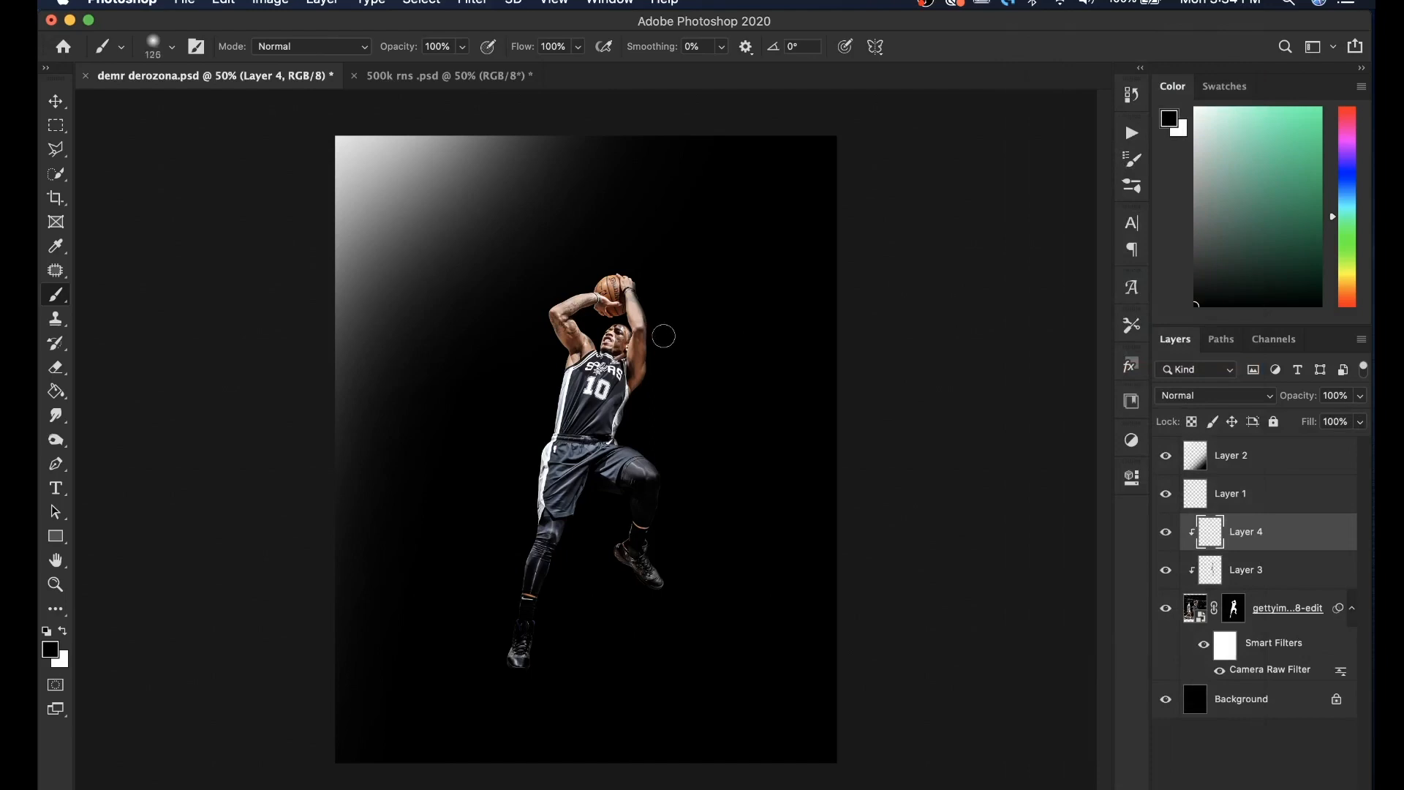
{"action": "mouse_move", "coordinate": [663, 307]}
{"action": "left_mouse_down"}
{"action": "mouse_move", "coordinate": [661, 270]}
{"action": "mouse_move", "coordinate": [704, 379]}
{"action": "mouse_move", "coordinate": [673, 358]}
{"action": "mouse_move", "coordinate": [645, 443]}
{"action": "mouse_move", "coordinate": [688, 451]}
{"action": "mouse_move", "coordinate": [675, 564]}
{"action": "mouse_move", "coordinate": [691, 566]}
{"action": "mouse_move", "coordinate": [659, 589]}
{"action": "mouse_move", "coordinate": [585, 533]}
{"action": "mouse_move", "coordinate": [583, 722]}
{"action": "mouse_move", "coordinate": [599, 599]}
{"action": "left_mouse_up"}
{"action": "left_click", "coordinate": [601, 504]}
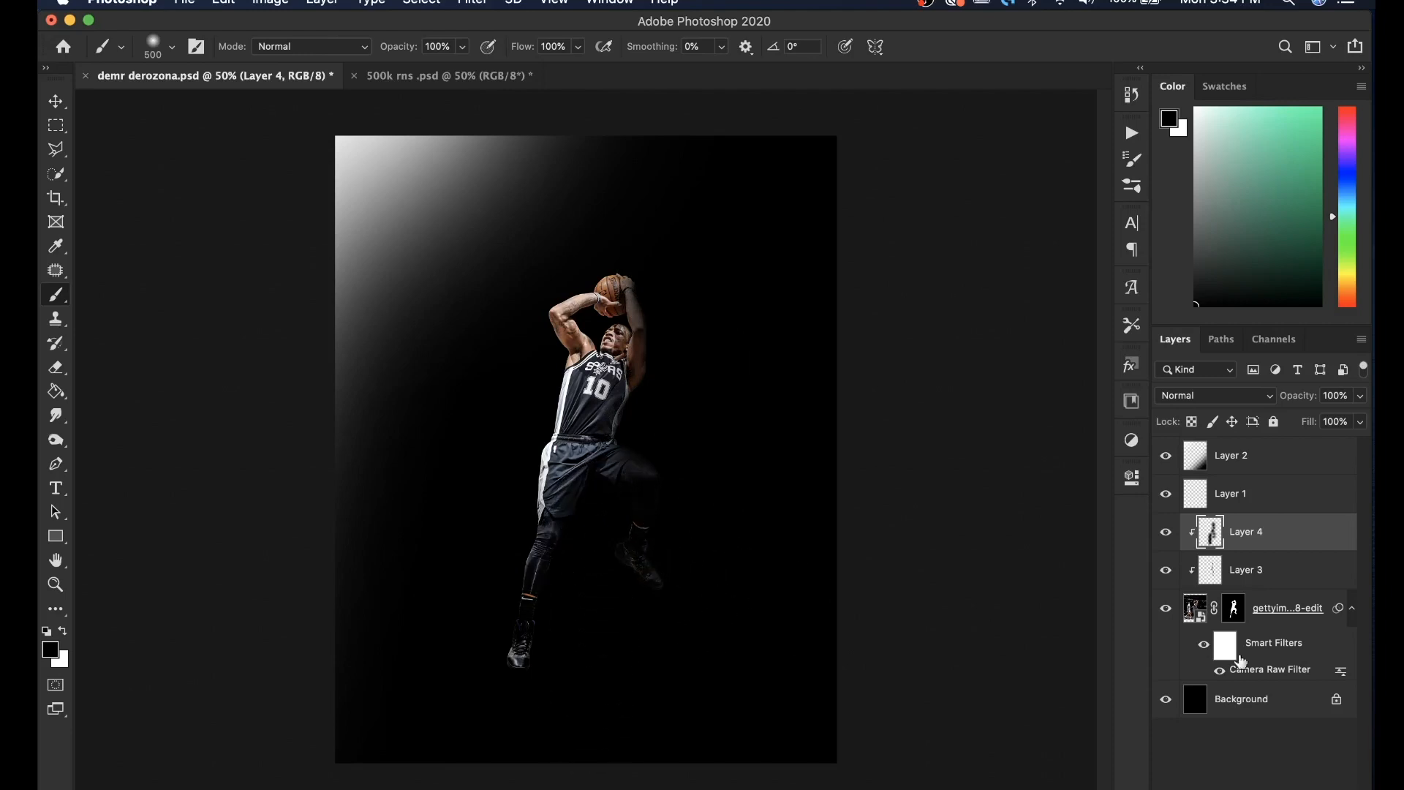
Step: Try a 68% fill on the broad shadow layer, then restore the fill to 100%
{"action": "left_click", "coordinate": [1360, 422]}
{"action": "left_click_drag", "start_coordinate": [1362, 443], "coordinate": [1333, 449]}
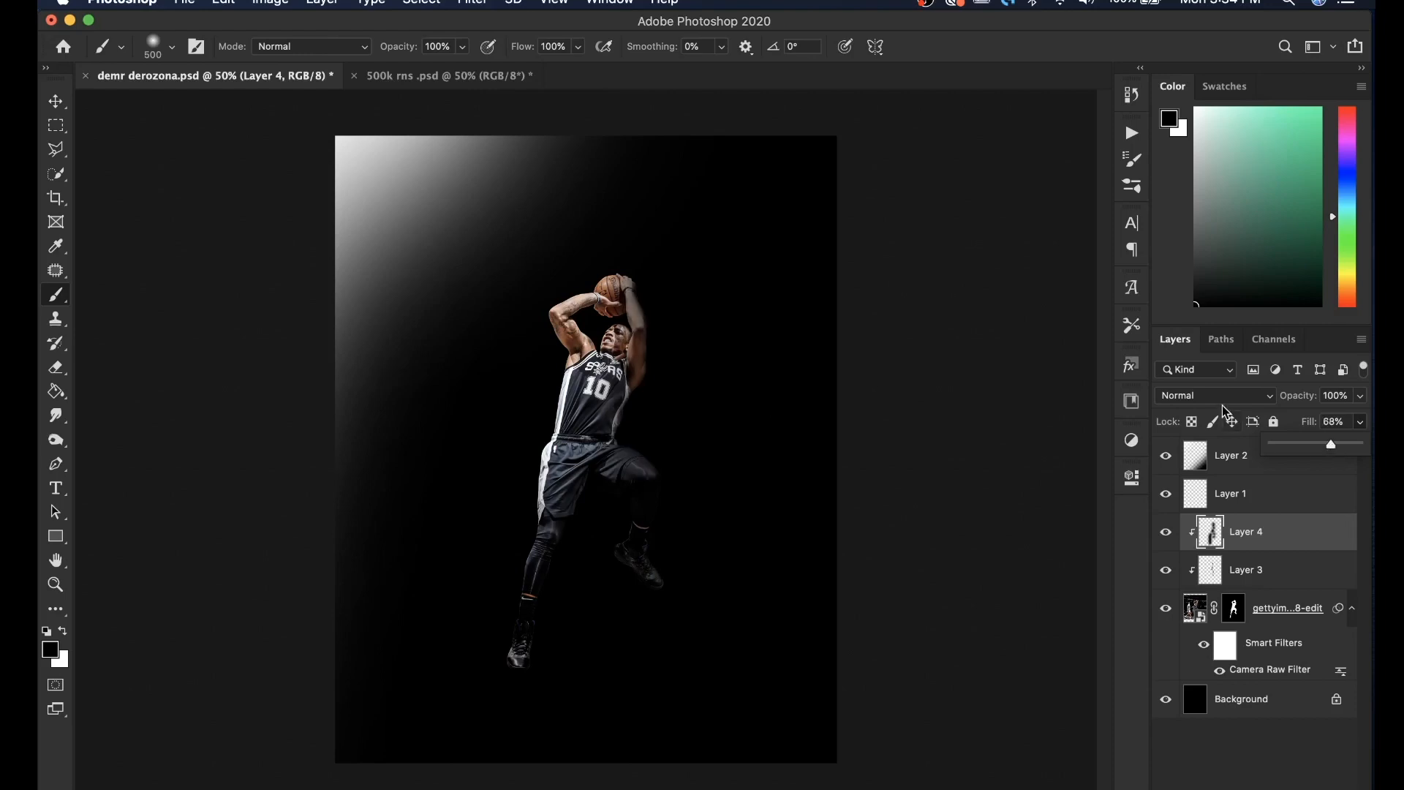
{"action": "left_click_drag", "start_coordinate": [1332, 447], "coordinate": [1357, 444]}
Step: Set the broad shadow layer's blend mode to Soft Light and toggle its visibility to compare the shading
{"action": "left_click", "coordinate": [1180, 397]}
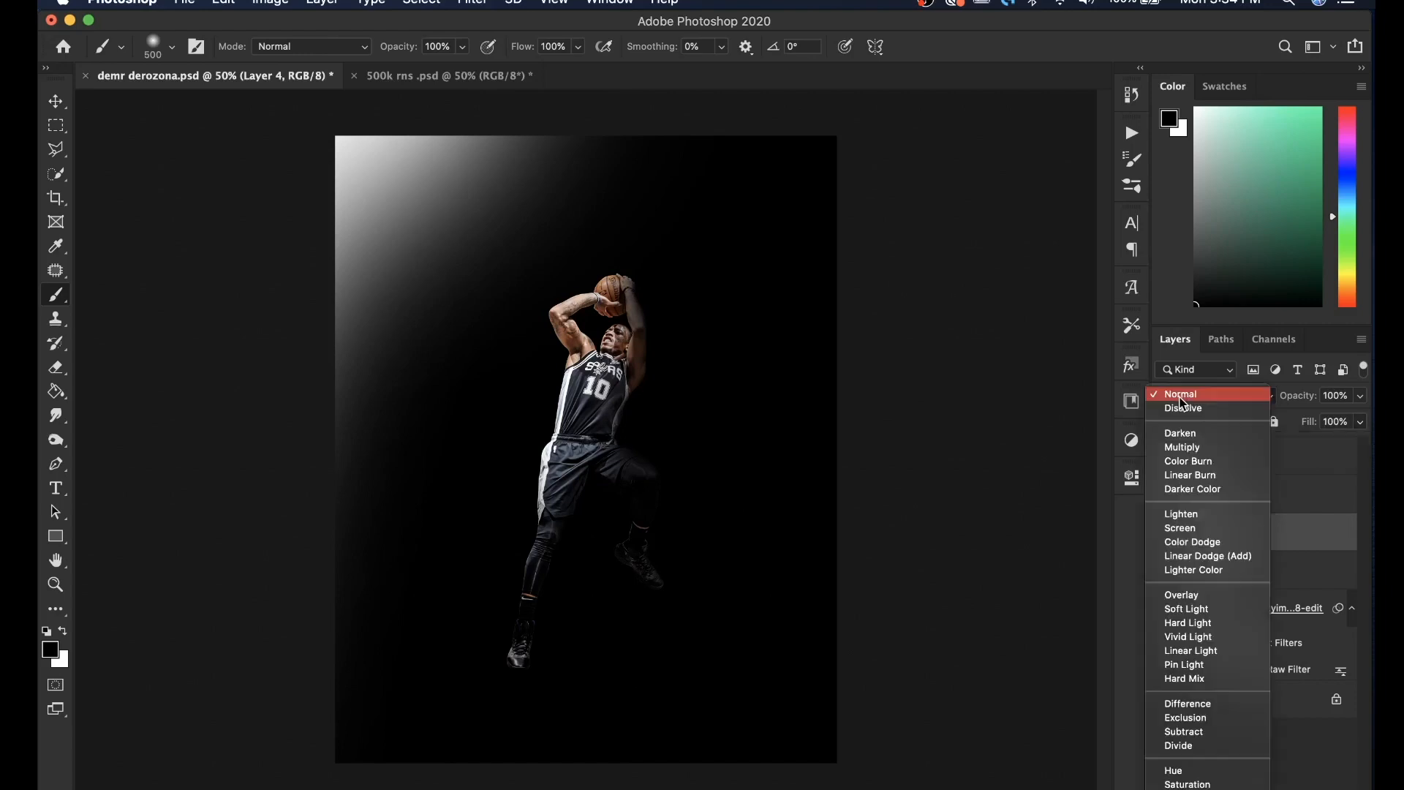
{"action": "left_click", "coordinate": [1198, 612]}
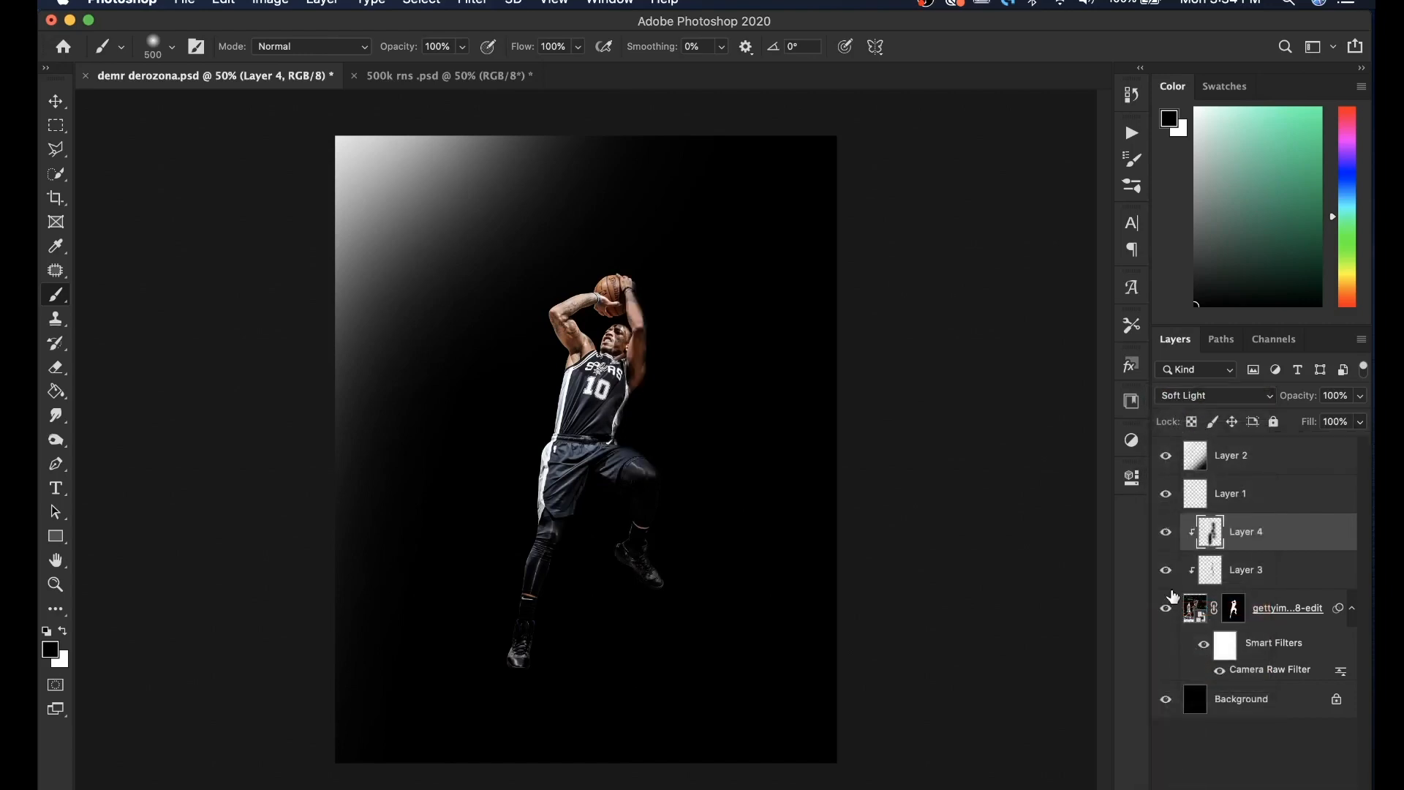
{"action": "left_click", "coordinate": [1167, 547]}
{"action": "left_click", "coordinate": [1167, 547]}
{"action": "left_click", "coordinate": [1167, 547]}
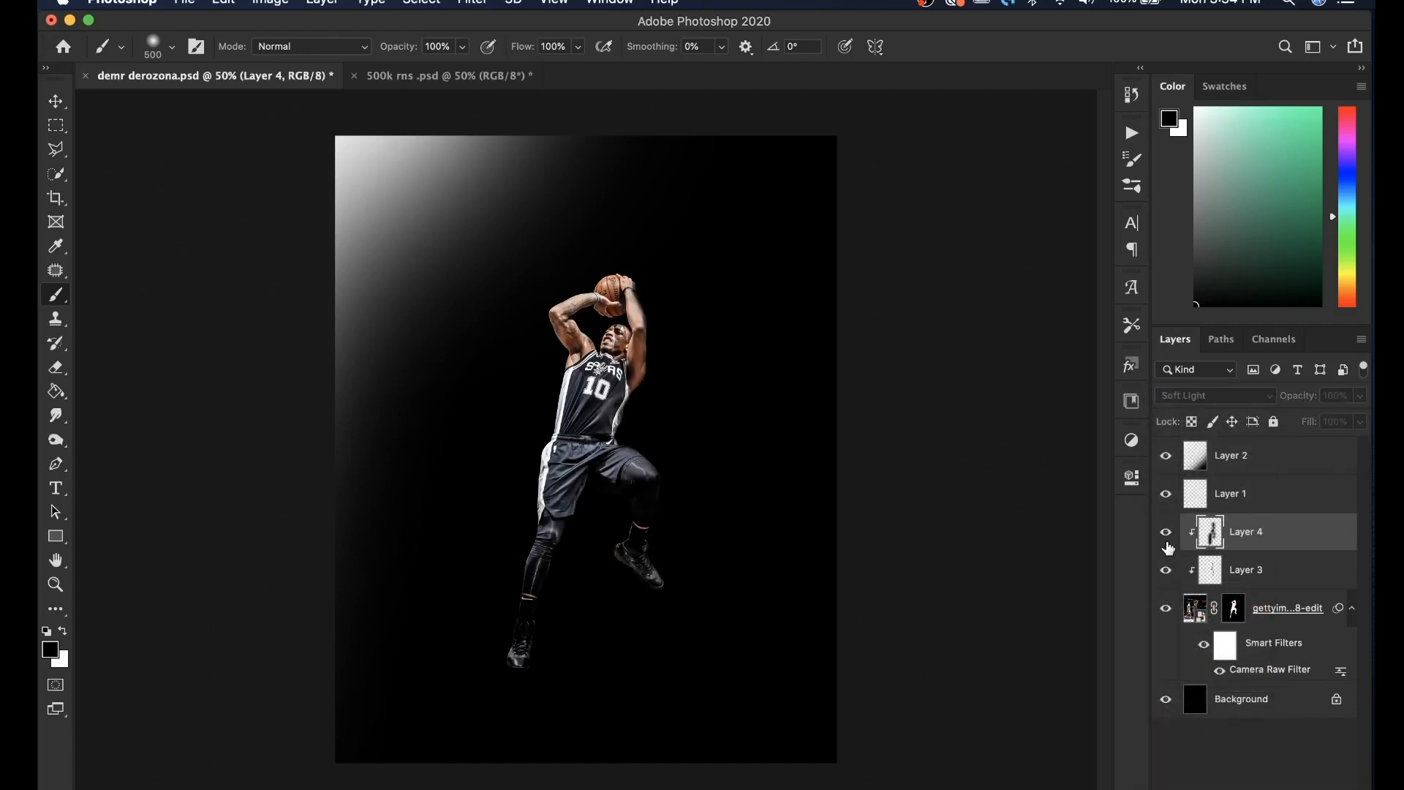
{"action": "left_click", "coordinate": [1166, 547]}
Step: Duplicate the Soft Light shadow layer, clip the copy to the player's photo and set its blend mode to Color
{"action": "key", "text": "x"}
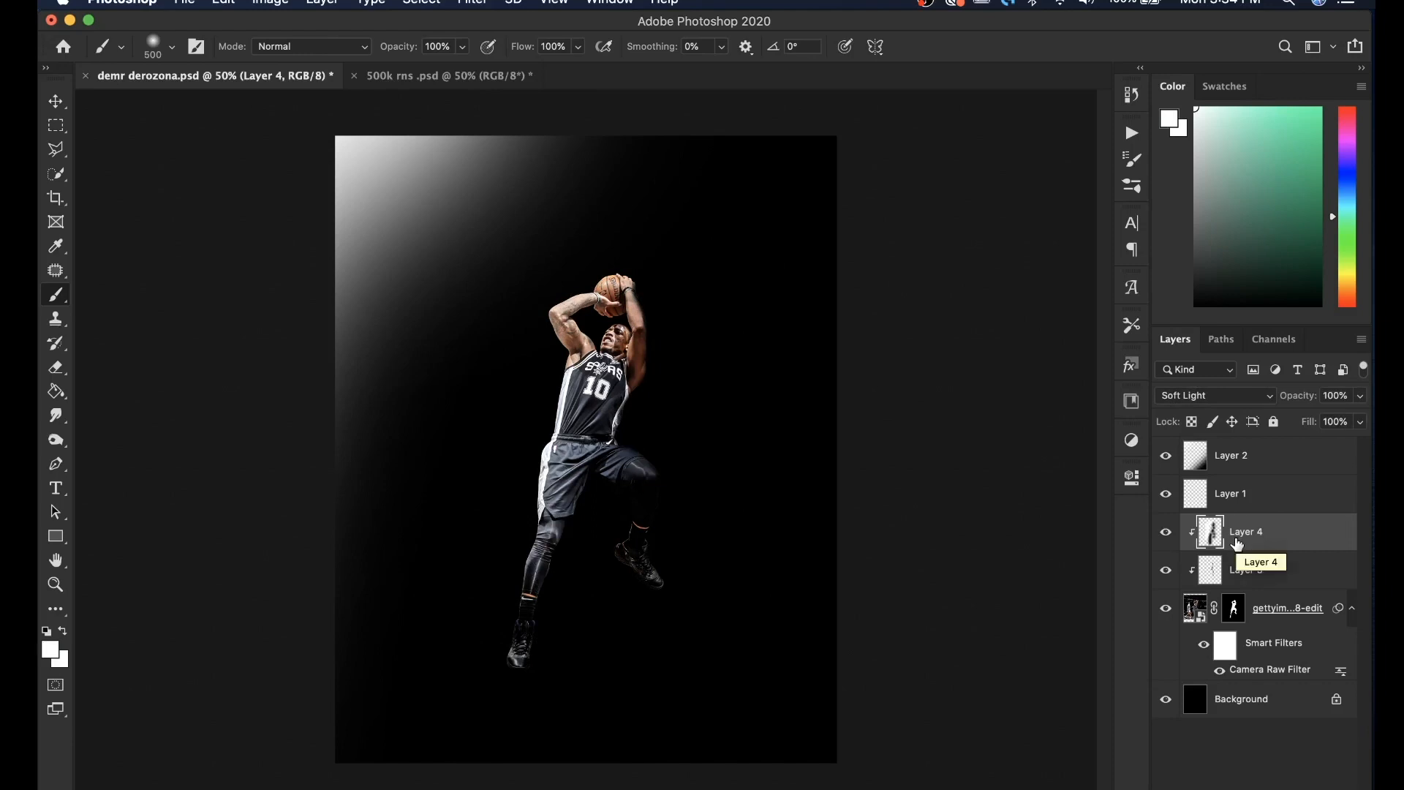
{"action": "key", "text": "super+j"}
{"action": "right_click", "coordinate": [1284, 549]}
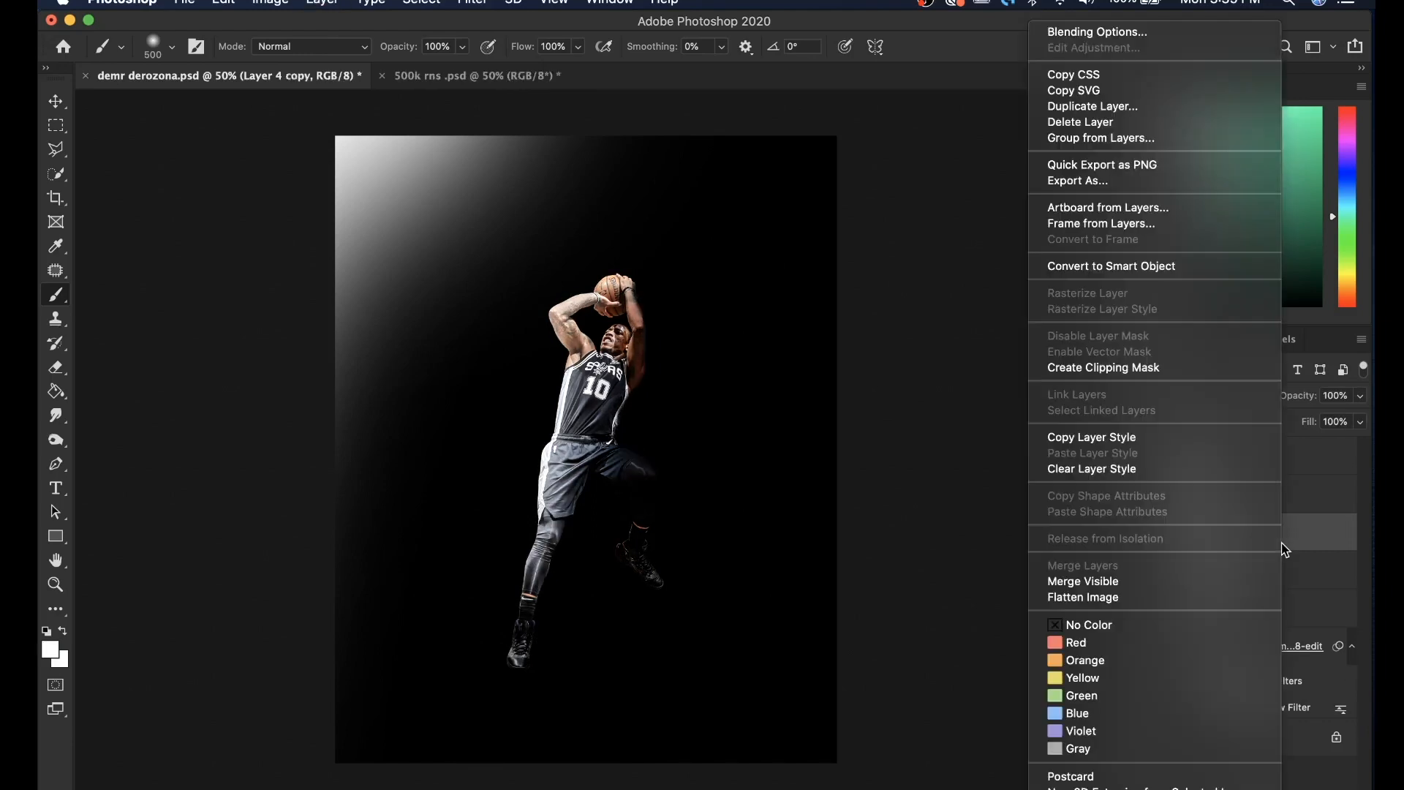
{"action": "left_click", "coordinate": [1104, 367]}
{"action": "left_click", "coordinate": [1183, 395]}
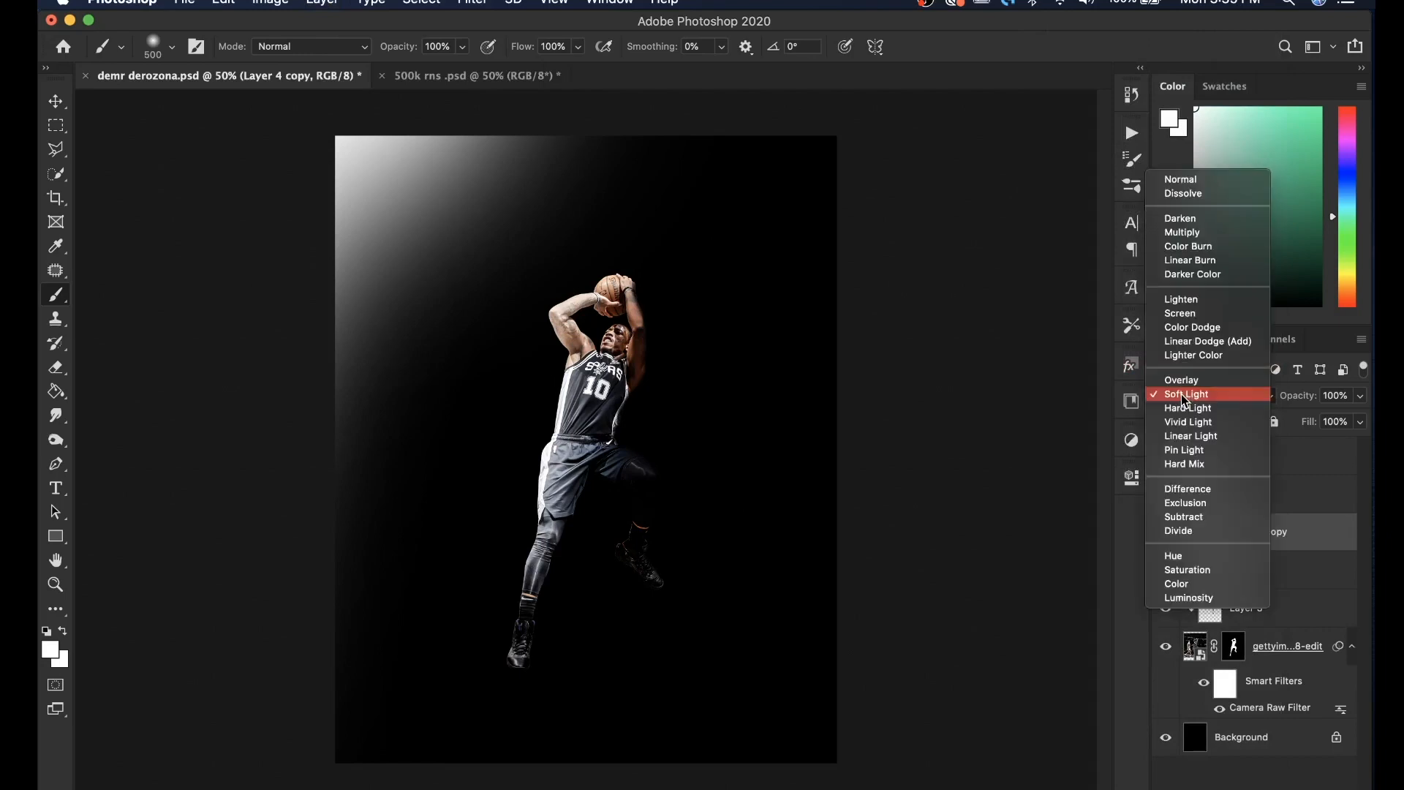
{"action": "left_click", "coordinate": [1188, 586]}
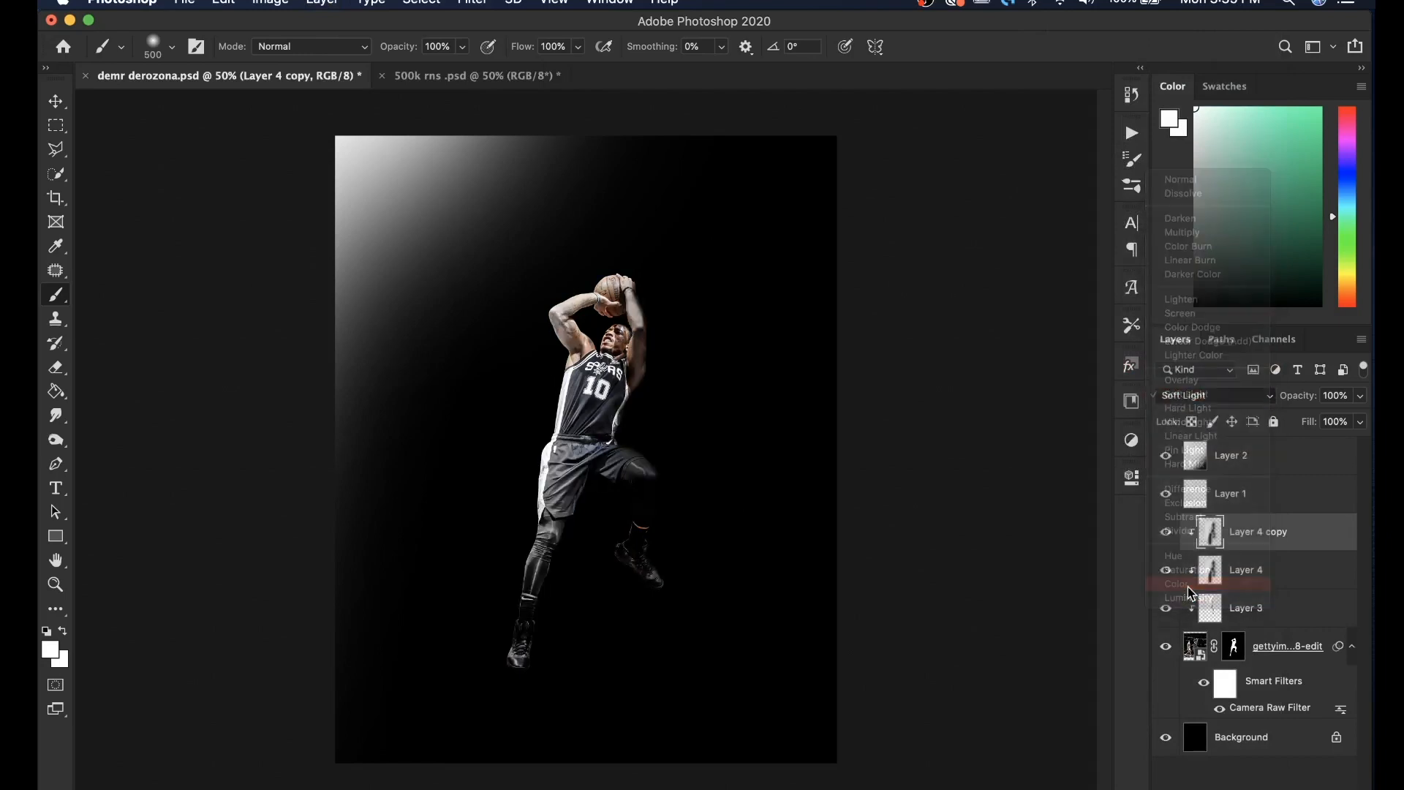
Step: Set the Color shadow layer's fill to 29% and toggle its visibility to compare the shading
{"action": "left_click", "coordinate": [1360, 422]}
{"action": "left_click", "coordinate": [1298, 442]}
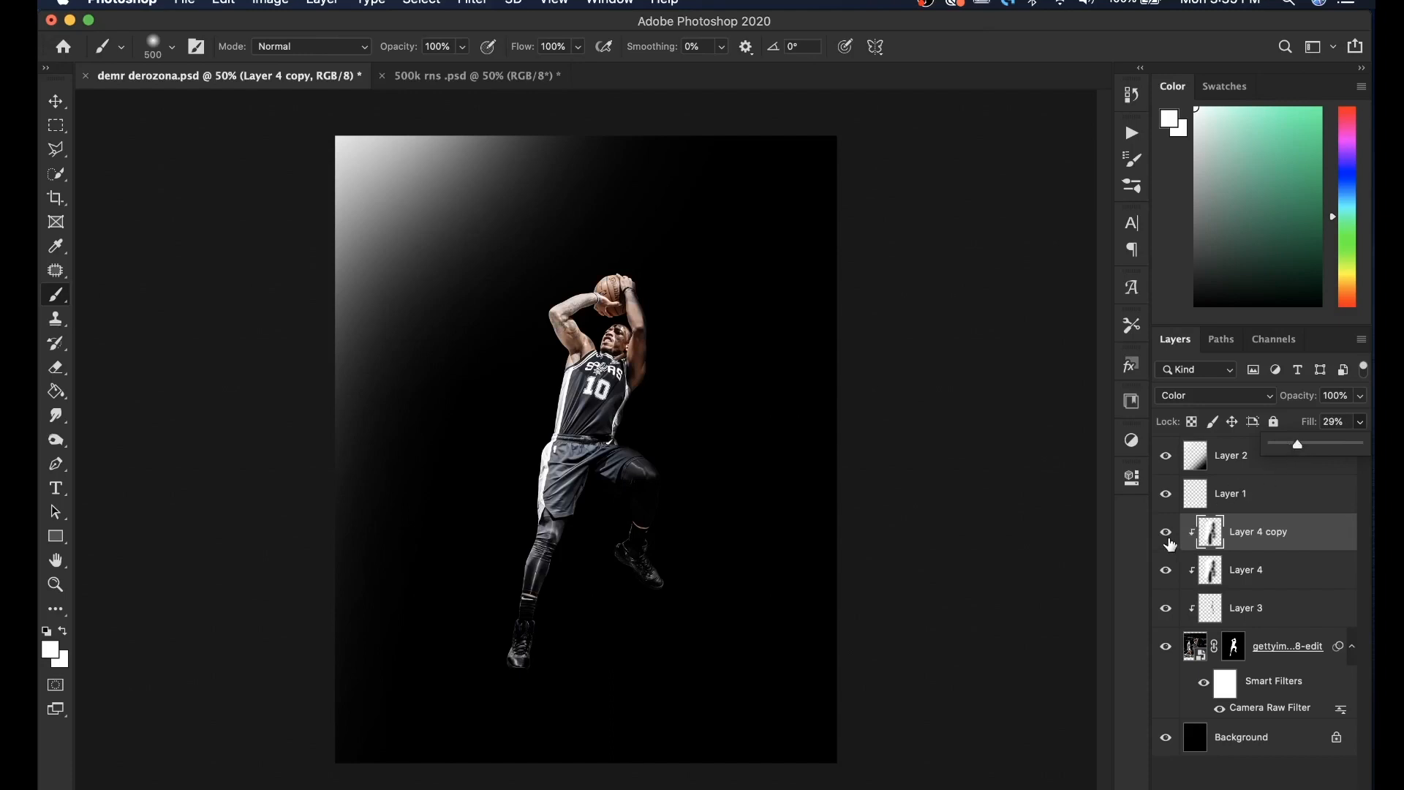
{"action": "left_click", "coordinate": [1167, 537]}
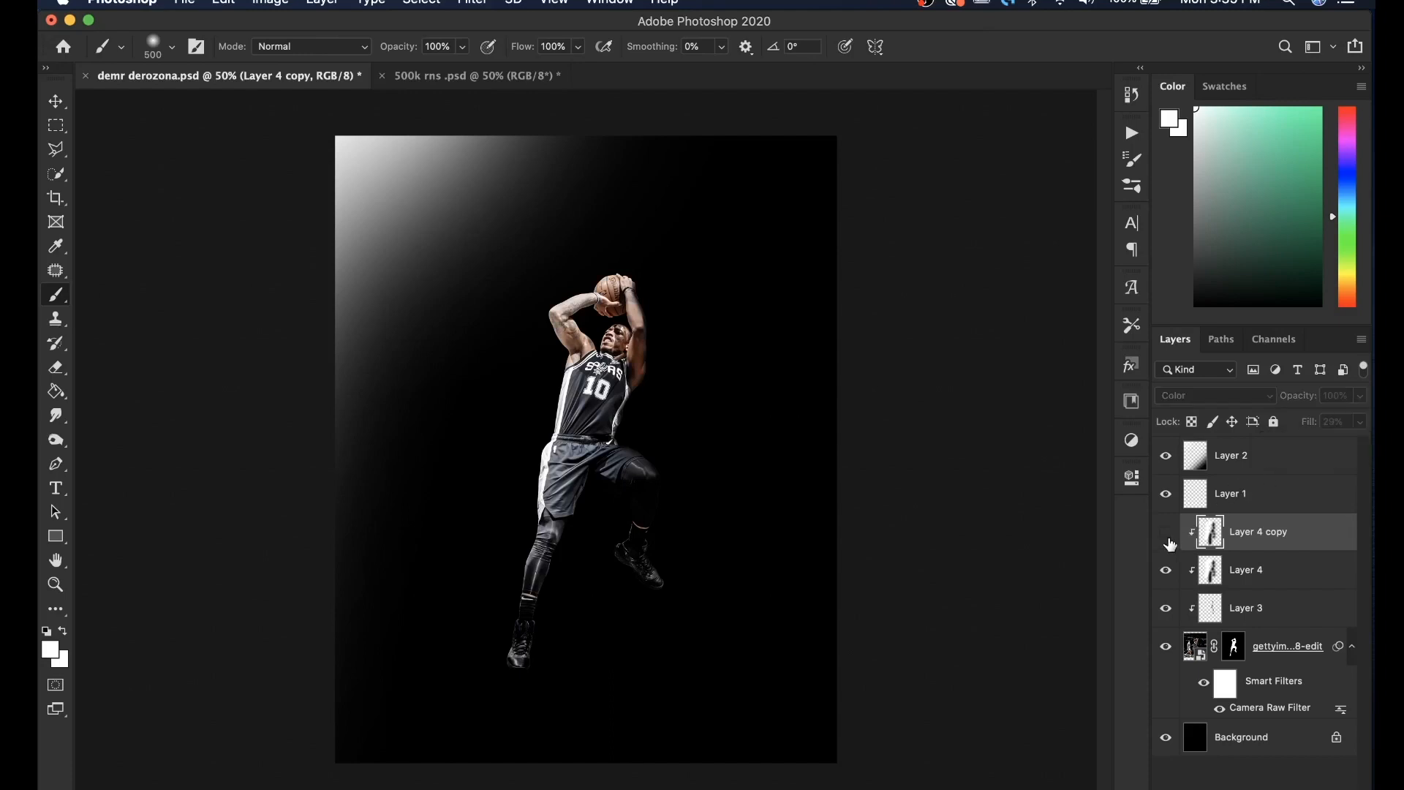
{"action": "left_click", "coordinate": [1167, 538]}
{"action": "left_click", "coordinate": [1167, 539]}
{"action": "left_click", "coordinate": [1167, 539]}
Step: Delete the three shadow layers clipped to the player's photo
{"action": "key", "text": "BackSpace"}
{"action": "key", "text": "BackSpace"}
{"action": "key", "text": "BackSpace"}
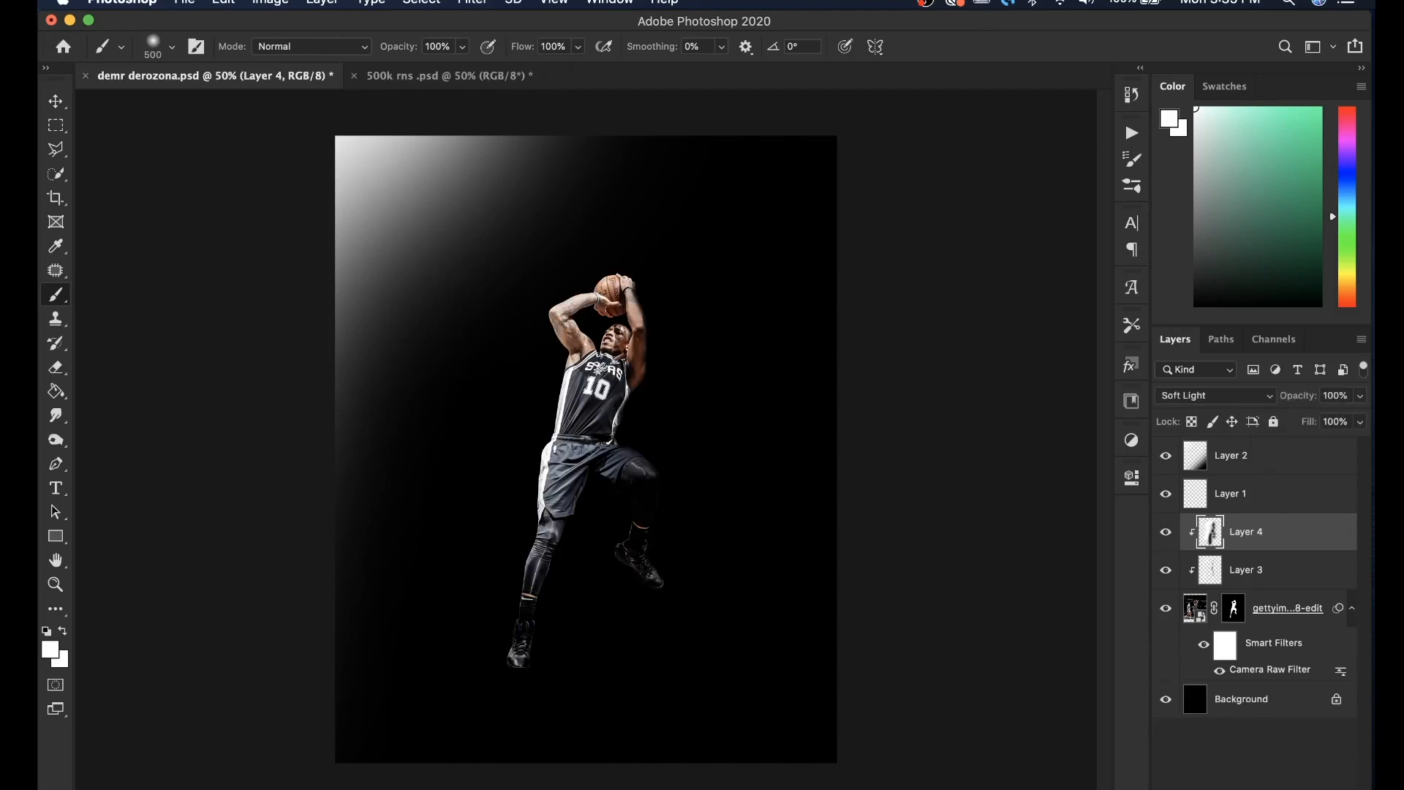
Step: Add a Levels adjustment clipped to the player's photo and raise its black input level to darken him strongly
{"action": "left_click", "coordinate": [1137, 439]}
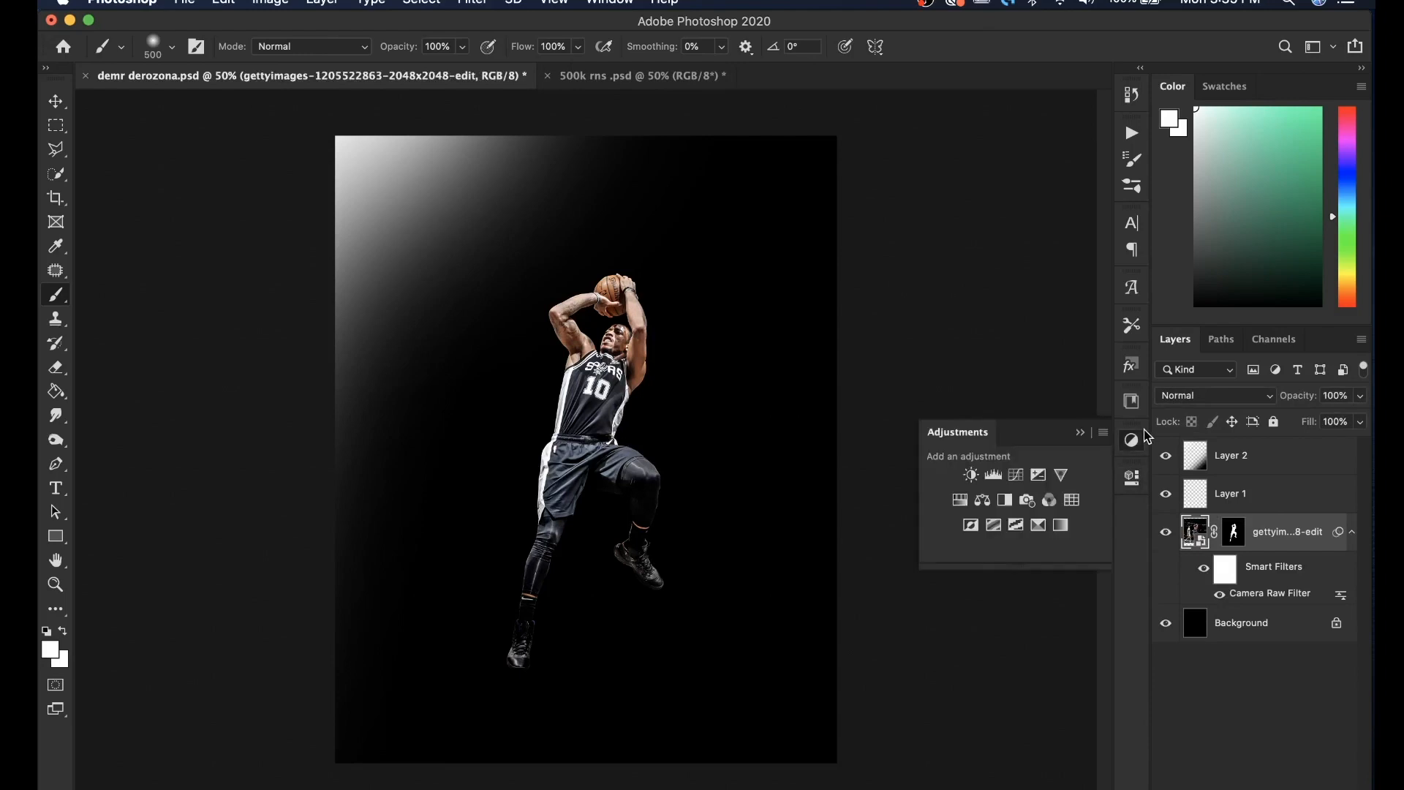
{"action": "left_click", "coordinate": [993, 476]}
{"action": "key", "text": "super+alt+g"}
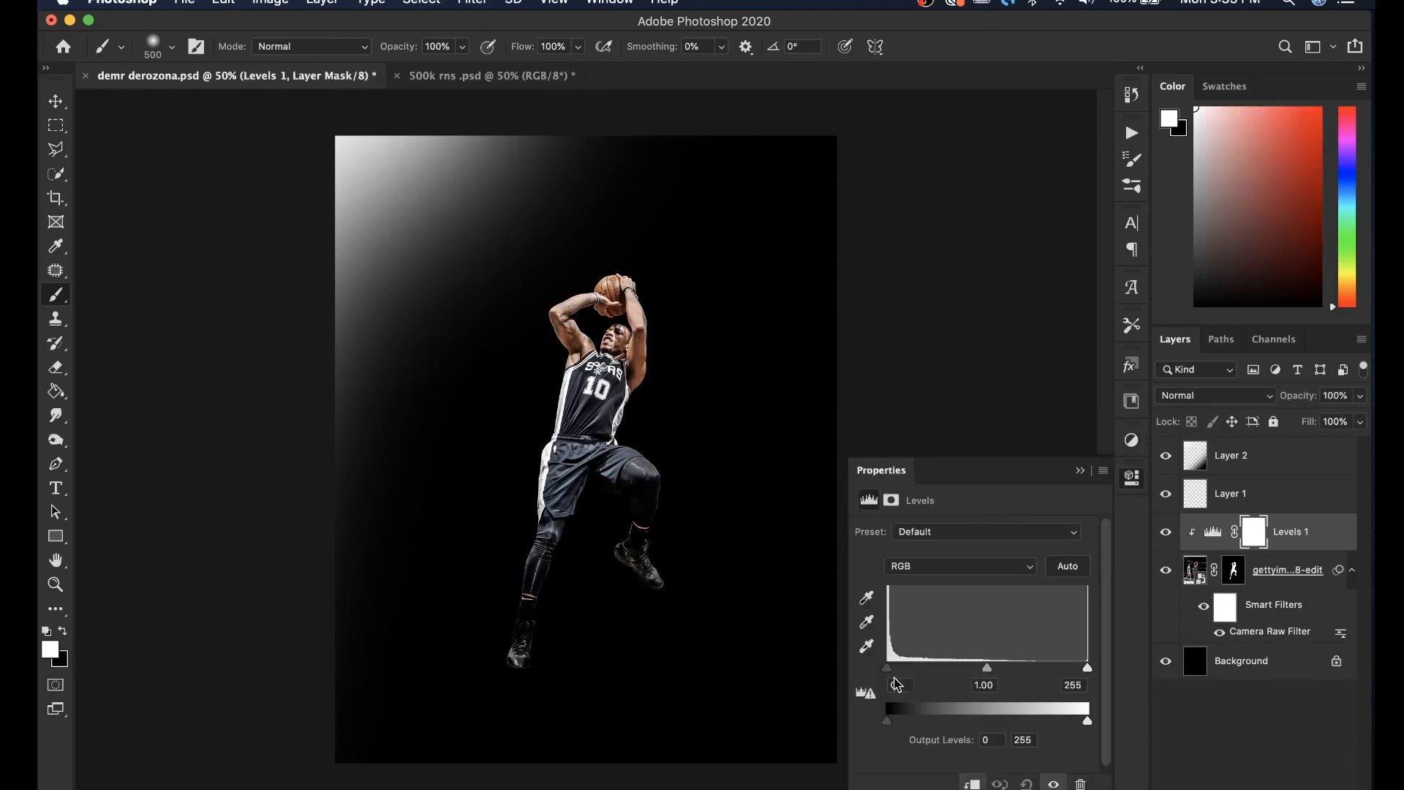
{"action": "left_click_drag", "start_coordinate": [888, 667], "coordinate": [1028, 677]}
Step: Invert the Levels mask to black and paint white with a 125 px brush along the jersey's shaded side and the raised arm
{"action": "left_click", "coordinate": [1269, 286]}
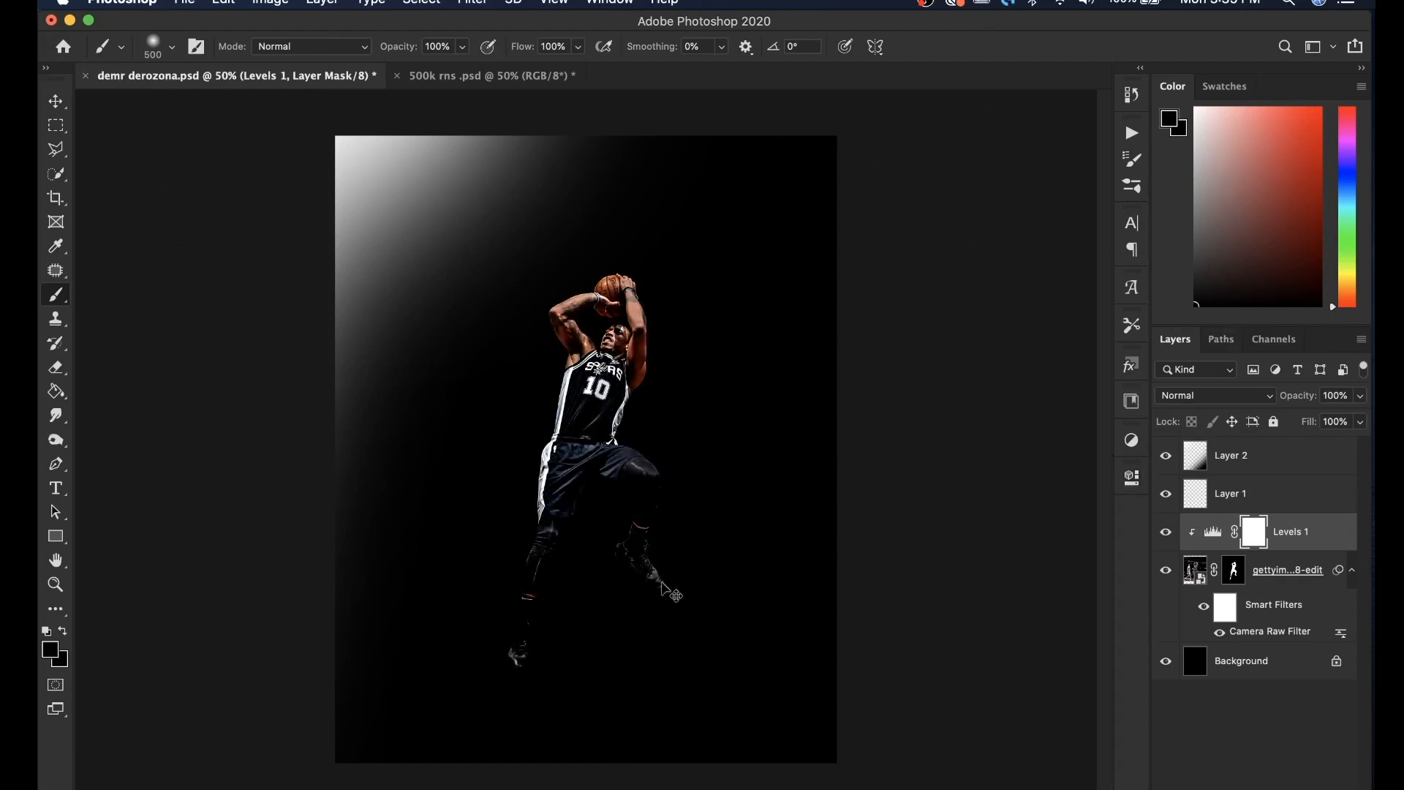
{"action": "key", "text": "super+i"}
{"action": "key", "text": "super+="}
{"action": "key", "text": "super+="}
{"action": "key", "text": "super+="}
{"action": "key", "text": "super+="}
{"action": "key", "text": "["}
{"action": "key", "text": "["}
{"action": "key", "text": "["}
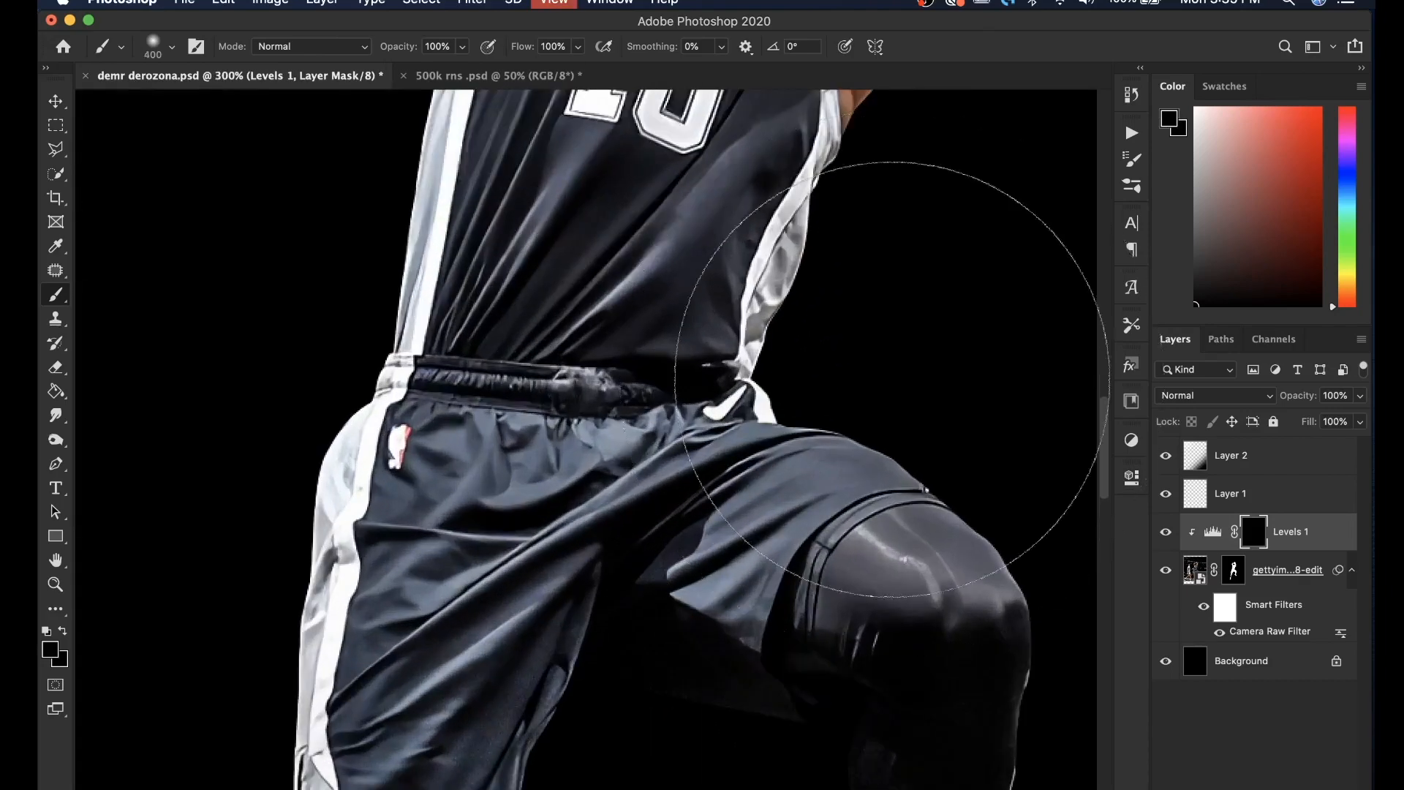
{"action": "key", "text": "["}
{"action": "key", "text": "["}
{"action": "key", "text": "["}
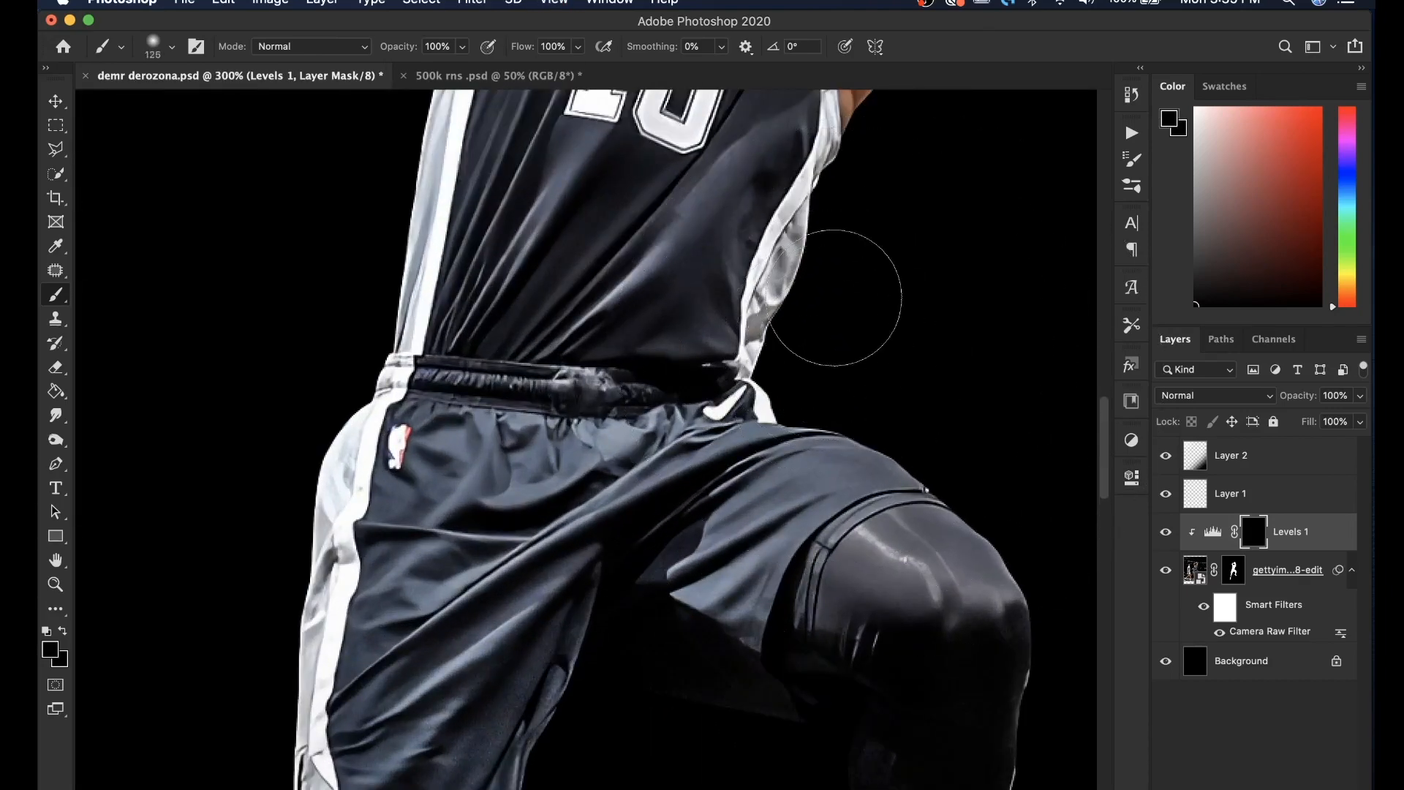
{"action": "key", "text": "x"}
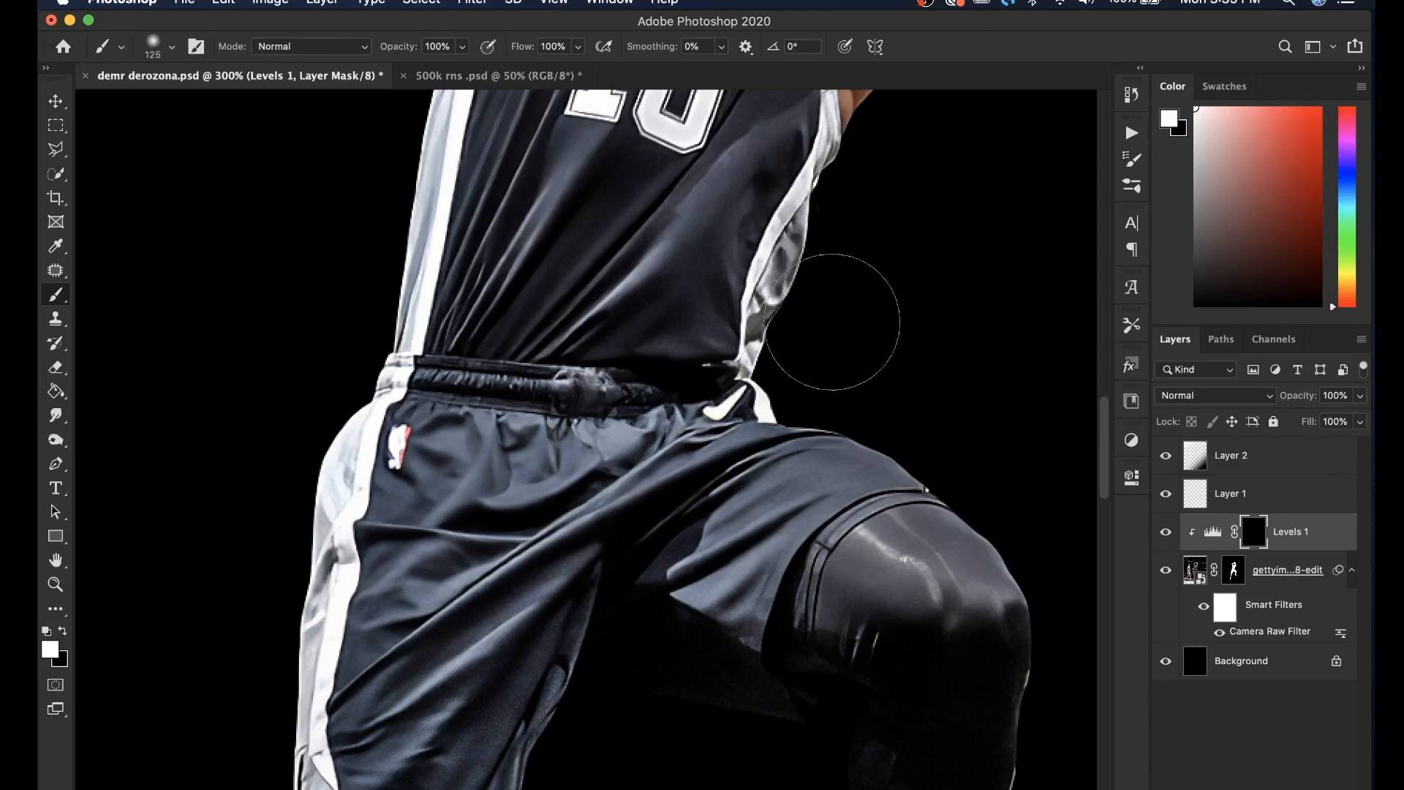
{"action": "scroll", "coordinate": [808, 370], "scroll_direction": "up", "scroll_amount": 6}
{"action": "left_click_drag", "start_coordinate": [676, 475], "coordinate": [827, 288]}
{"action": "scroll", "coordinate": [827, 288], "scroll_direction": "up", "scroll_amount": 1}
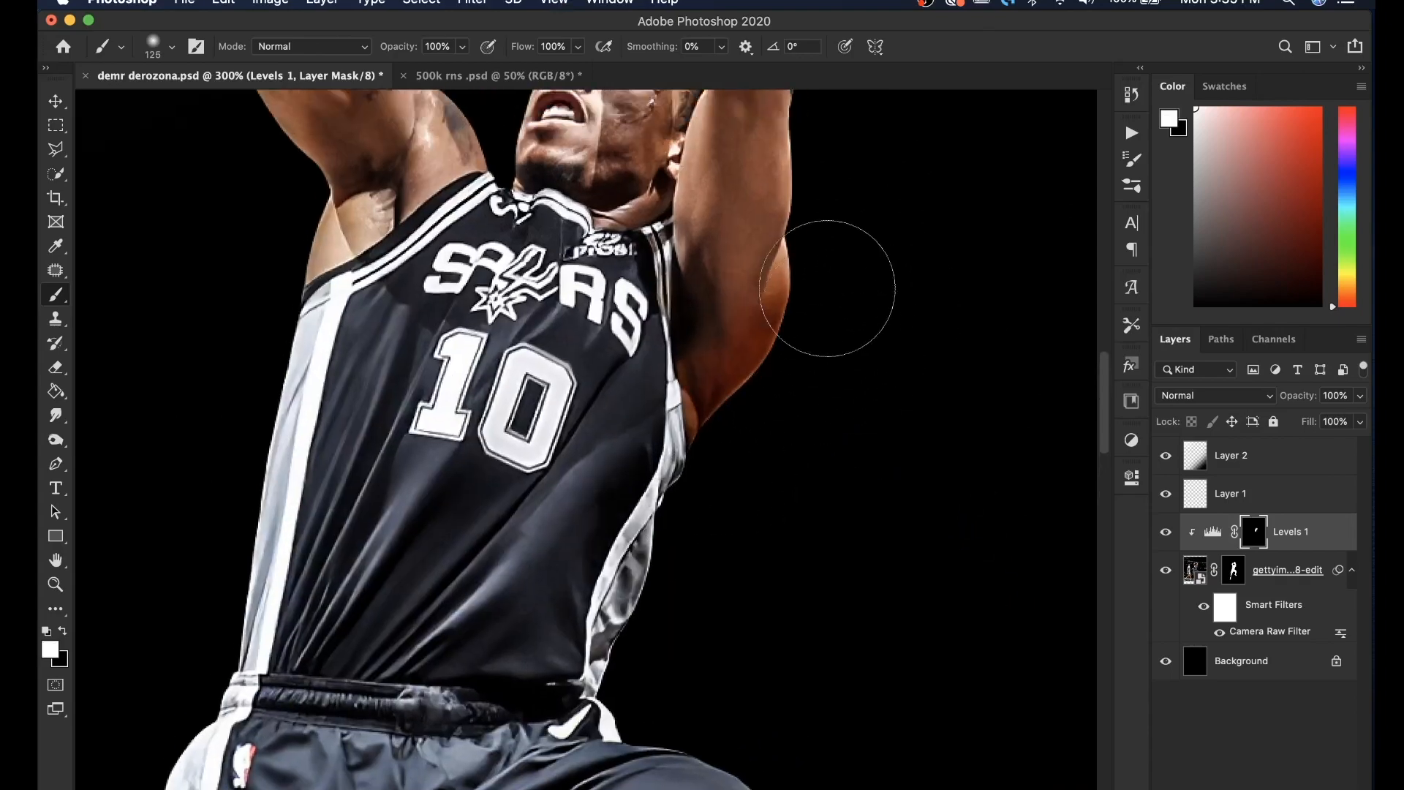
{"action": "scroll", "coordinate": [827, 288], "scroll_direction": "up", "scroll_amount": 5}
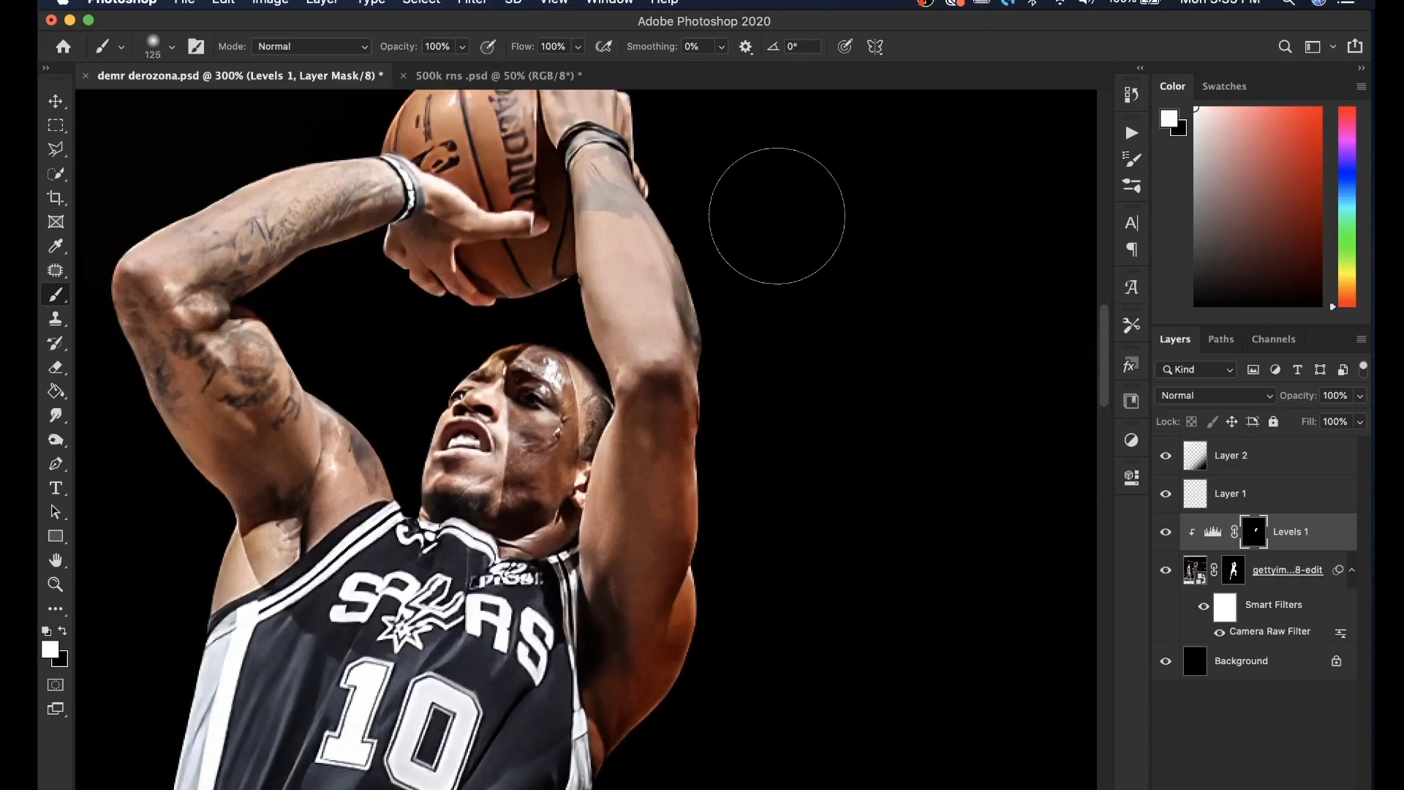
{"action": "scroll", "coordinate": [776, 215], "scroll_direction": "up", "scroll_amount": 3}
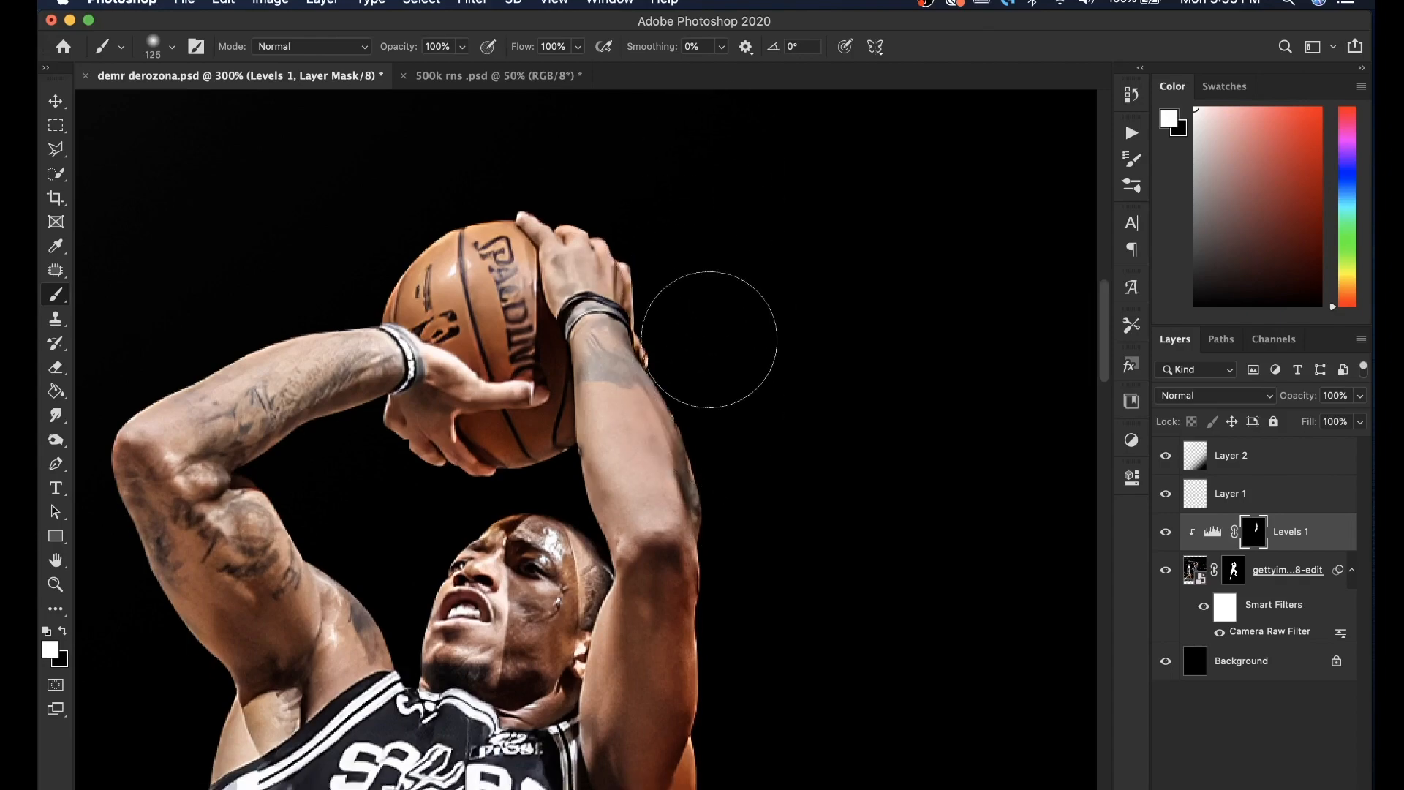
Step: Extend the white mask painting over the bent leg, torso and shaded arm, enlarging the soft brush to 300 px
{"action": "scroll", "coordinate": [709, 339], "scroll_direction": "down", "scroll_amount": 15}
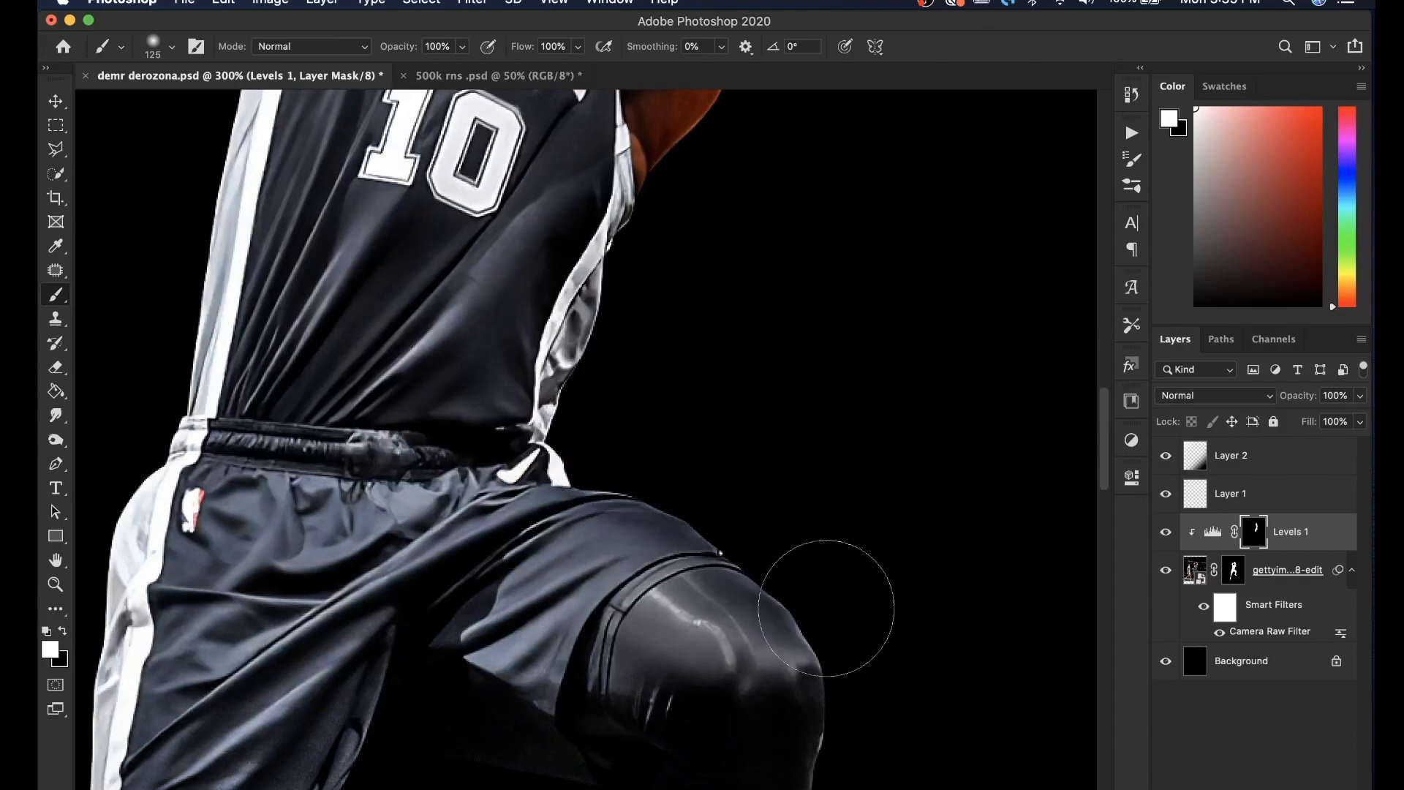
{"action": "scroll", "coordinate": [889, 668], "scroll_direction": "down", "scroll_amount": 6}
{"action": "key", "text": "bracketright"}
{"action": "key", "text": "bracketright"}
{"action": "key", "text": "bracketright"}
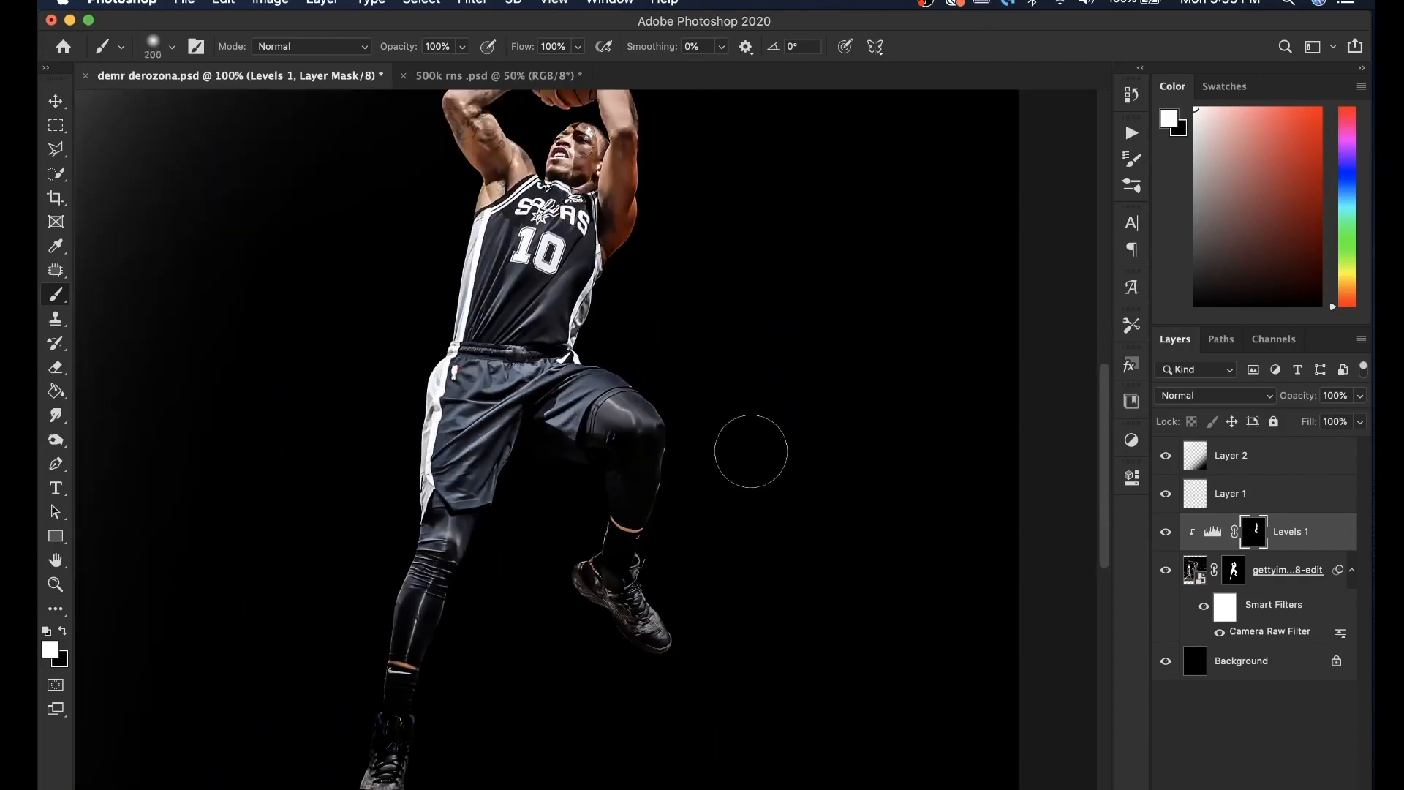
{"action": "key", "text": "bracketright"}
{"action": "key", "text": "bracketright"}
{"action": "left_click_drag", "start_coordinate": [705, 448], "coordinate": [709, 621]}
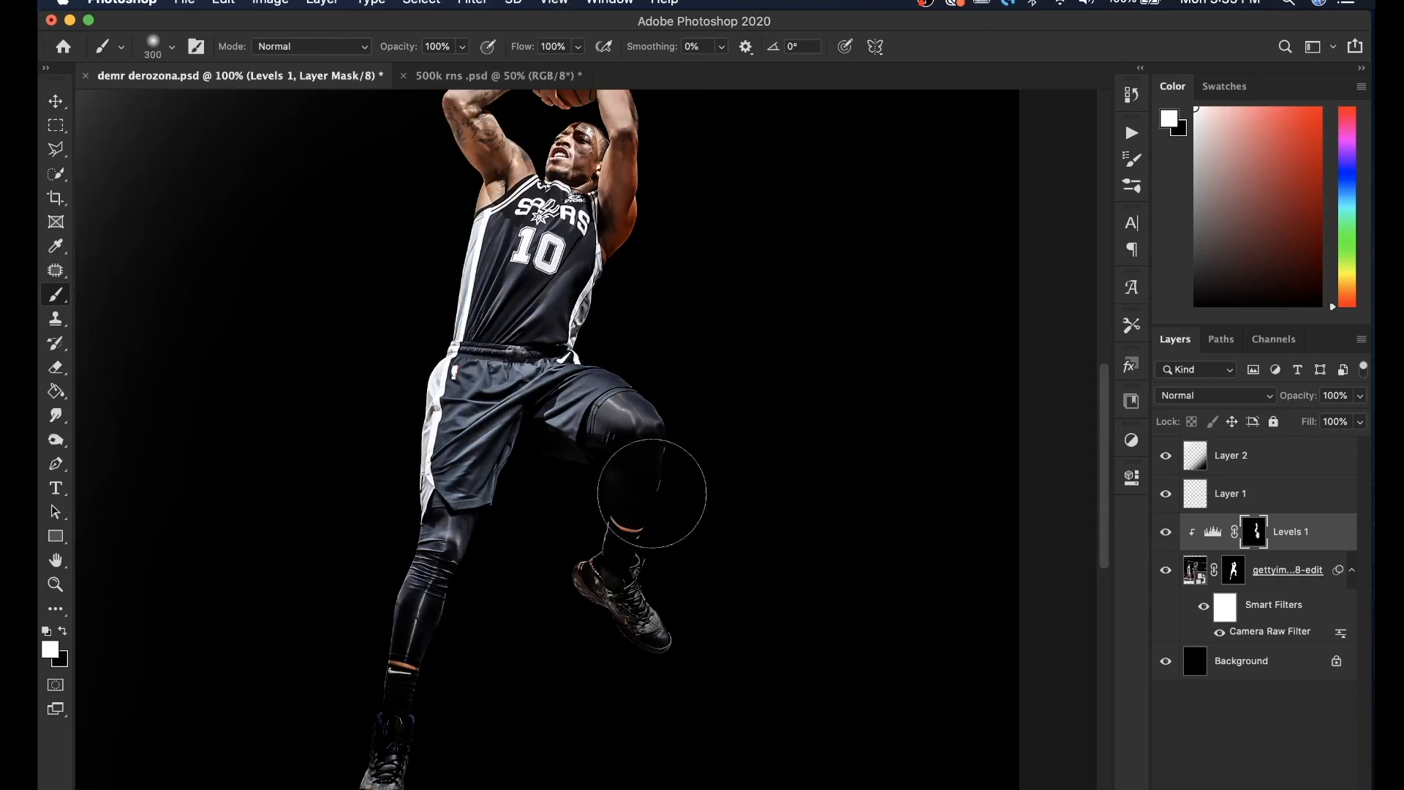
{"action": "mouse_move", "coordinate": [525, 503]}
{"action": "left_mouse_down"}
{"action": "mouse_move", "coordinate": [553, 466]}
{"action": "mouse_move", "coordinate": [532, 474]}
{"action": "mouse_move", "coordinate": [543, 353]}
{"action": "mouse_move", "coordinate": [609, 241]}
{"action": "left_mouse_up"}
{"action": "scroll", "coordinate": [708, 180], "scroll_direction": "up", "scroll_amount": 3}
{"action": "left_click_drag", "start_coordinate": [562, 627], "coordinate": [570, 309]}
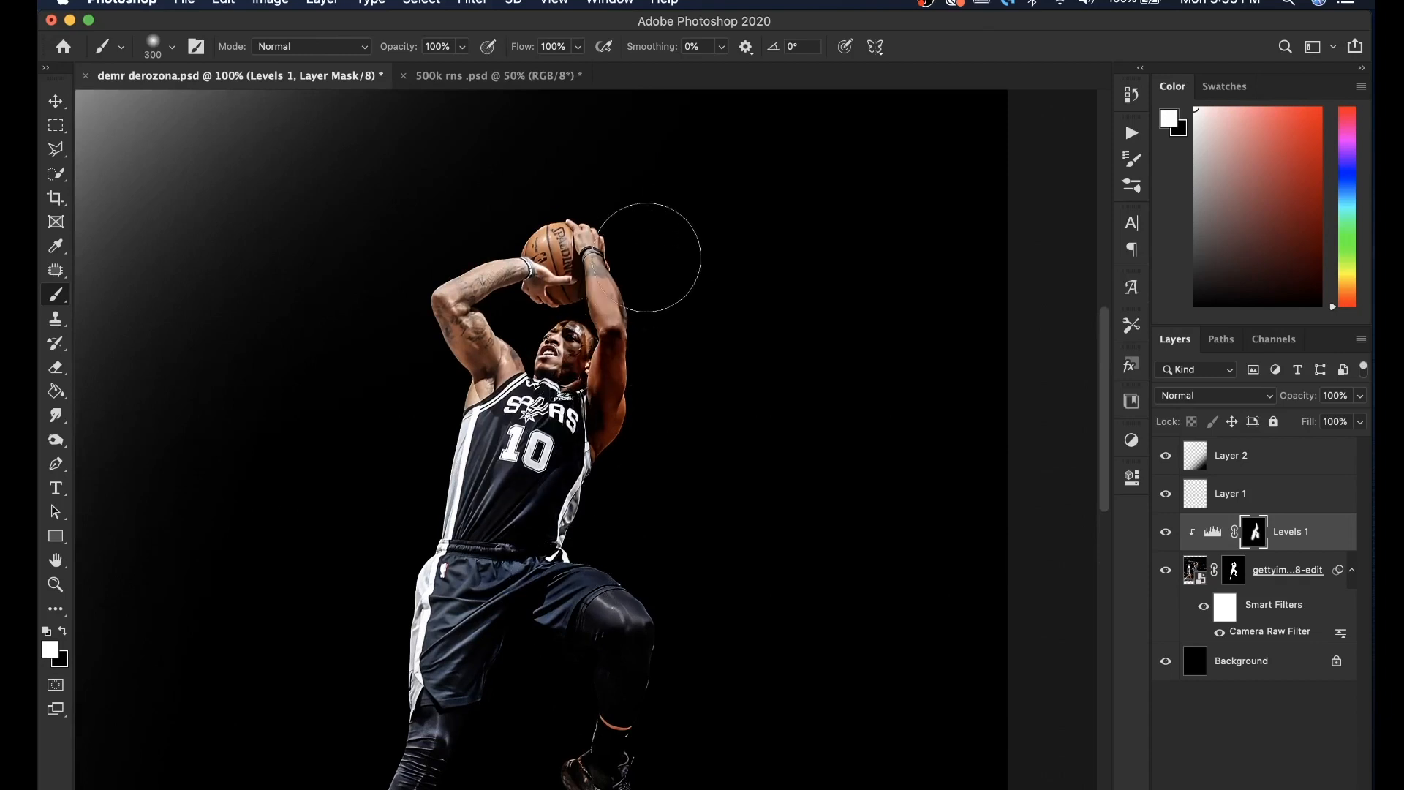
Step: Set the Levels adjustment's blend mode to Luminosity and toggle its visibility to compare the darkening
{"action": "left_click", "coordinate": [1197, 396]}
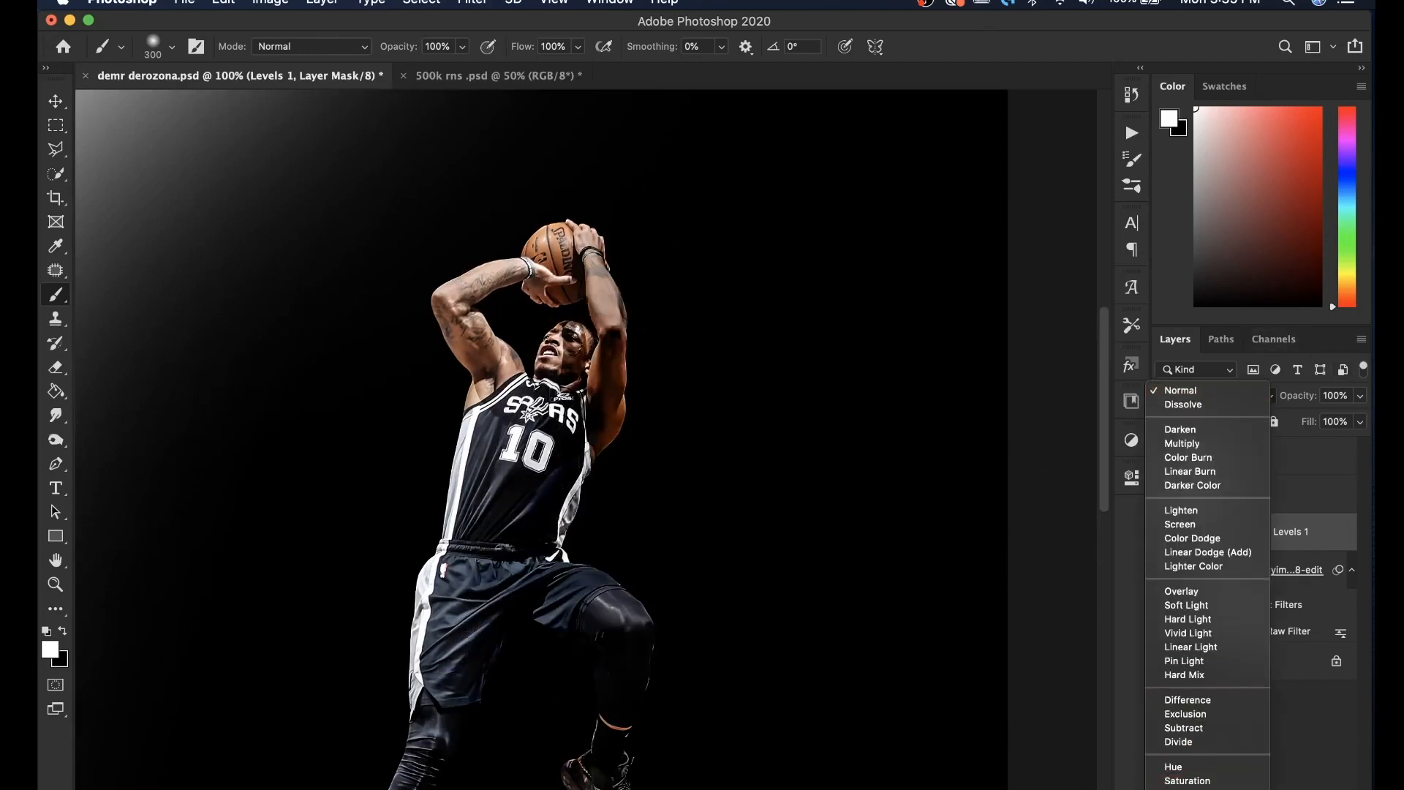
{"action": "left_click", "coordinate": [1190, 789]}
{"action": "left_click", "coordinate": [1161, 528]}
{"action": "left_click", "coordinate": [1161, 529]}
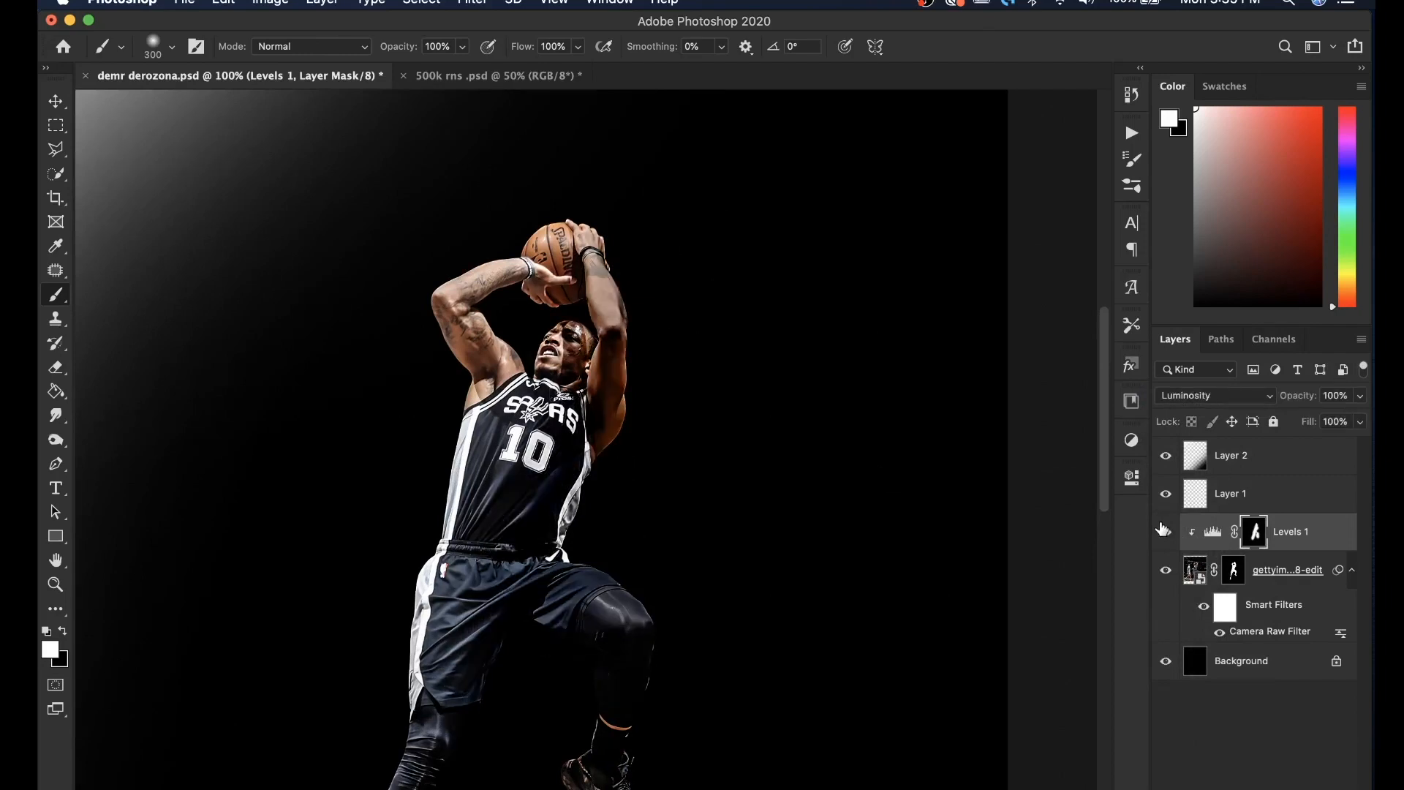
{"action": "key", "text": "super+minus"}
{"action": "key", "text": "super+minus"}
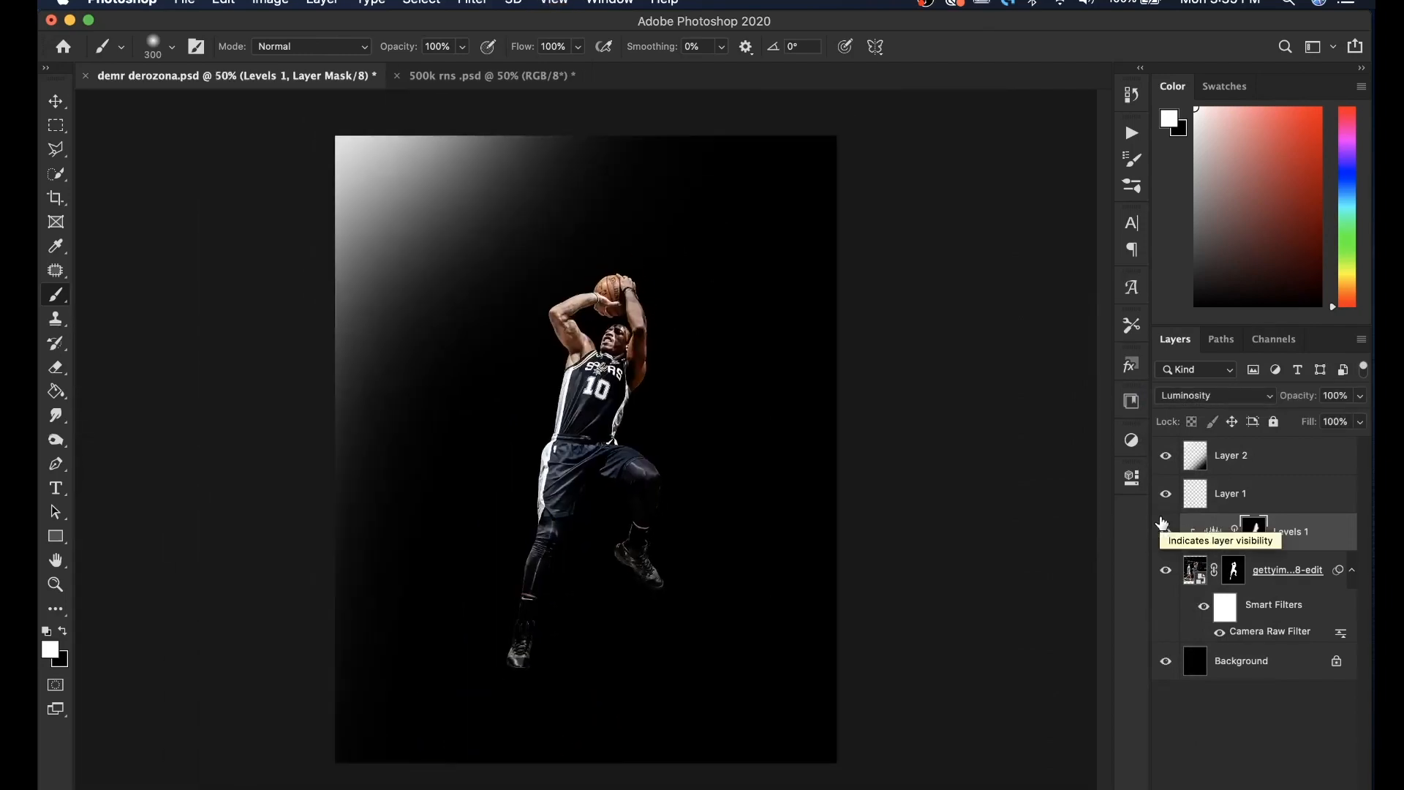
{"action": "left_click", "coordinate": [1163, 524]}
{"action": "left_click", "coordinate": [1163, 523]}
{"action": "left_click", "coordinate": [1202, 398]}
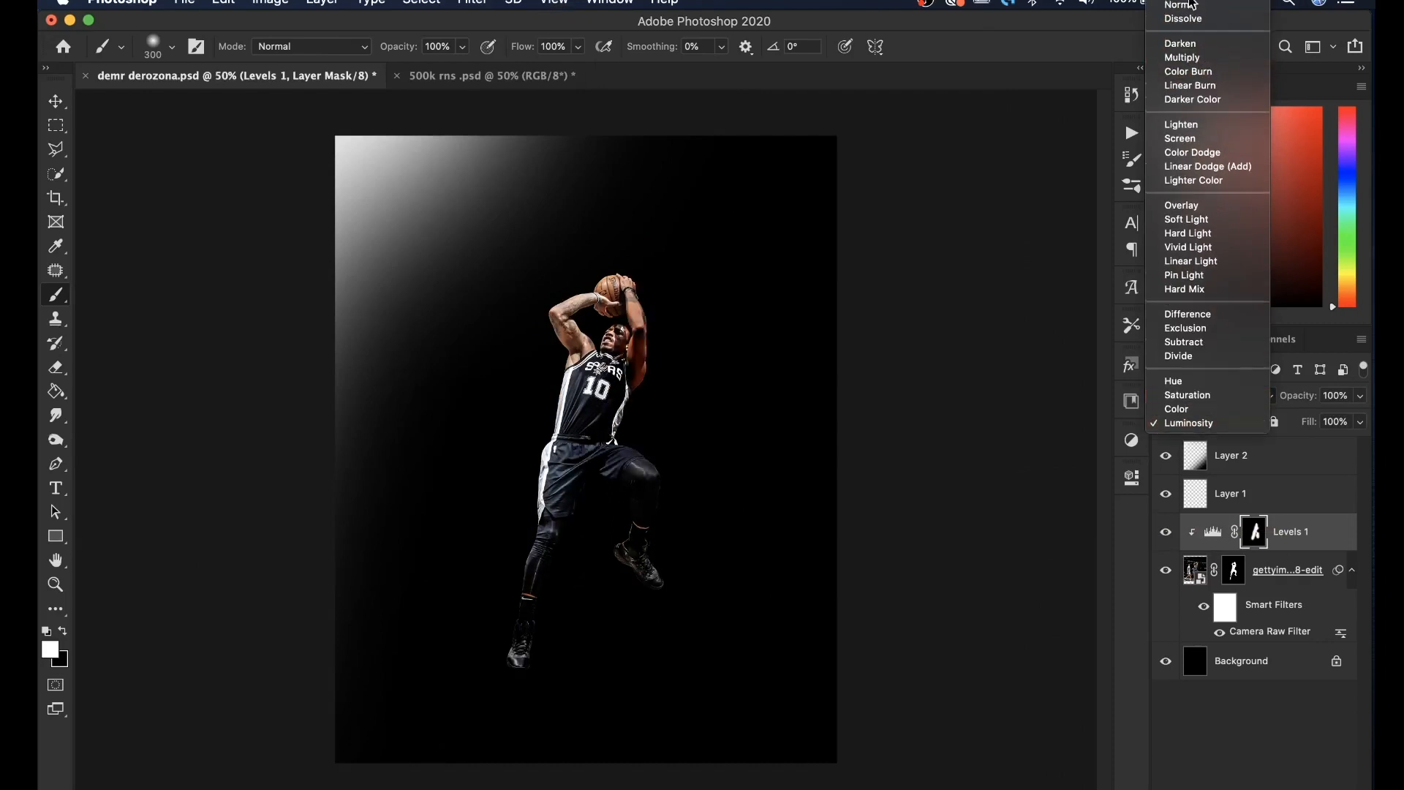
{"action": "left_click", "coordinate": [1040, 600]}
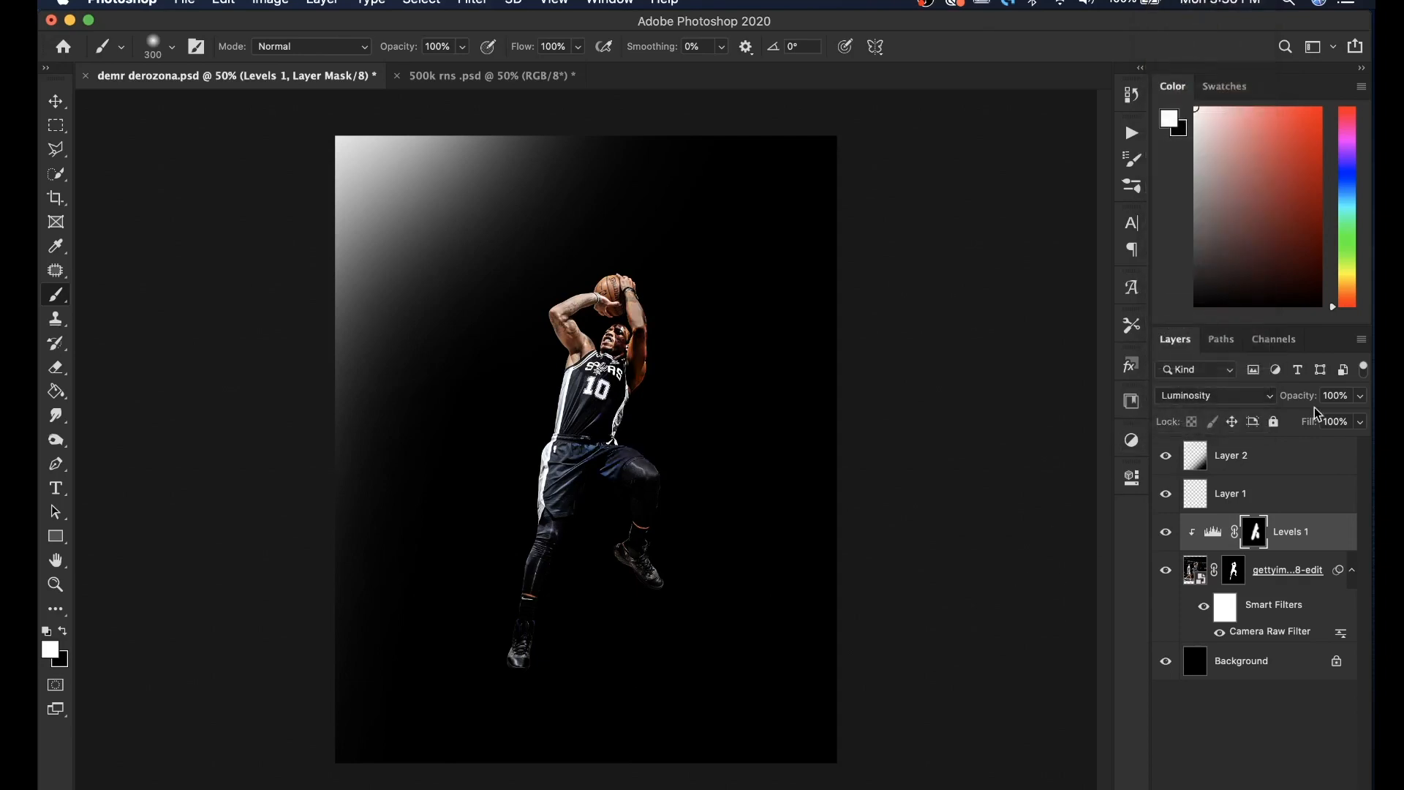
Step: Duplicate the Levels adjustment and clip the copy to the player's photo
{"action": "key", "text": "super+j"}
{"action": "right_click", "coordinate": [1294, 536]}
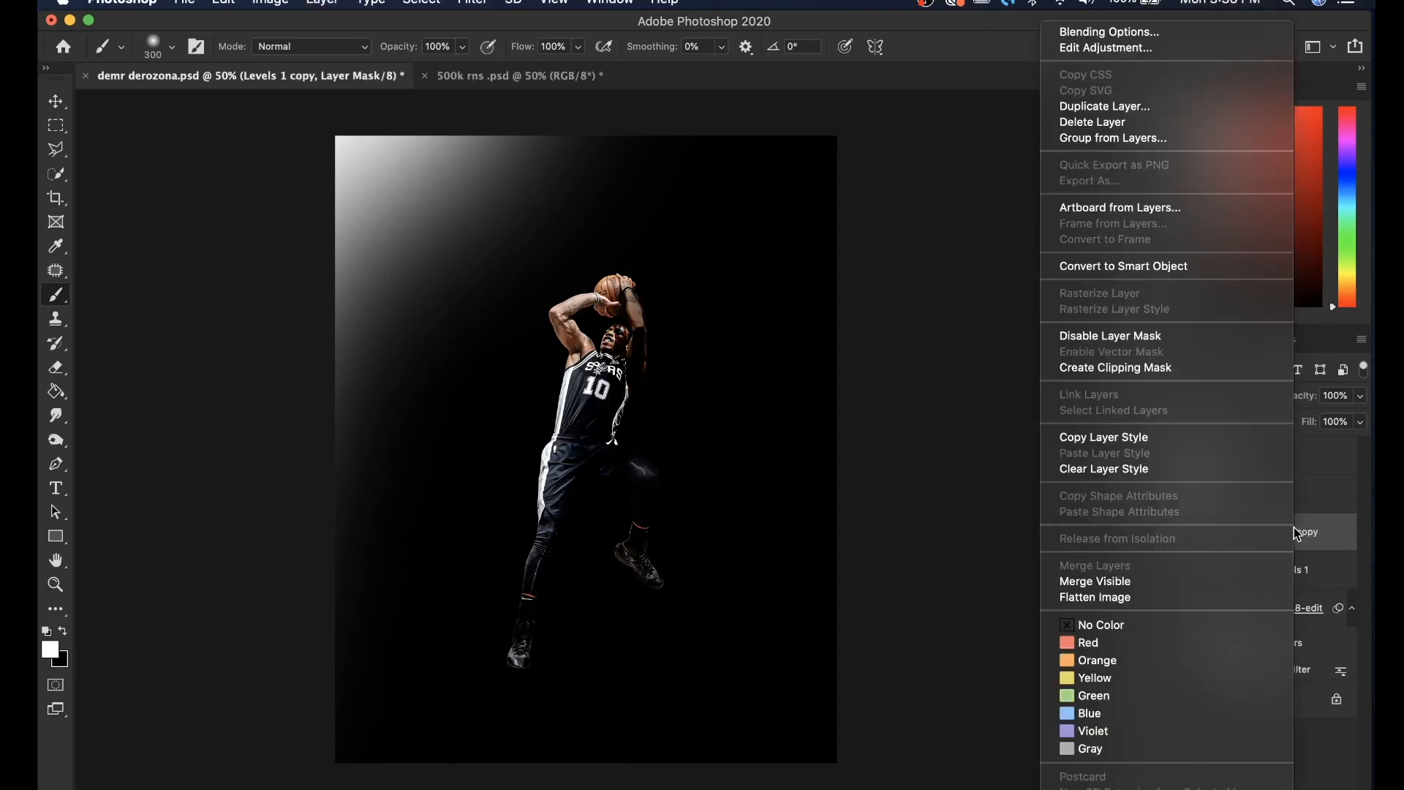
{"action": "left_click", "coordinate": [1272, 364]}
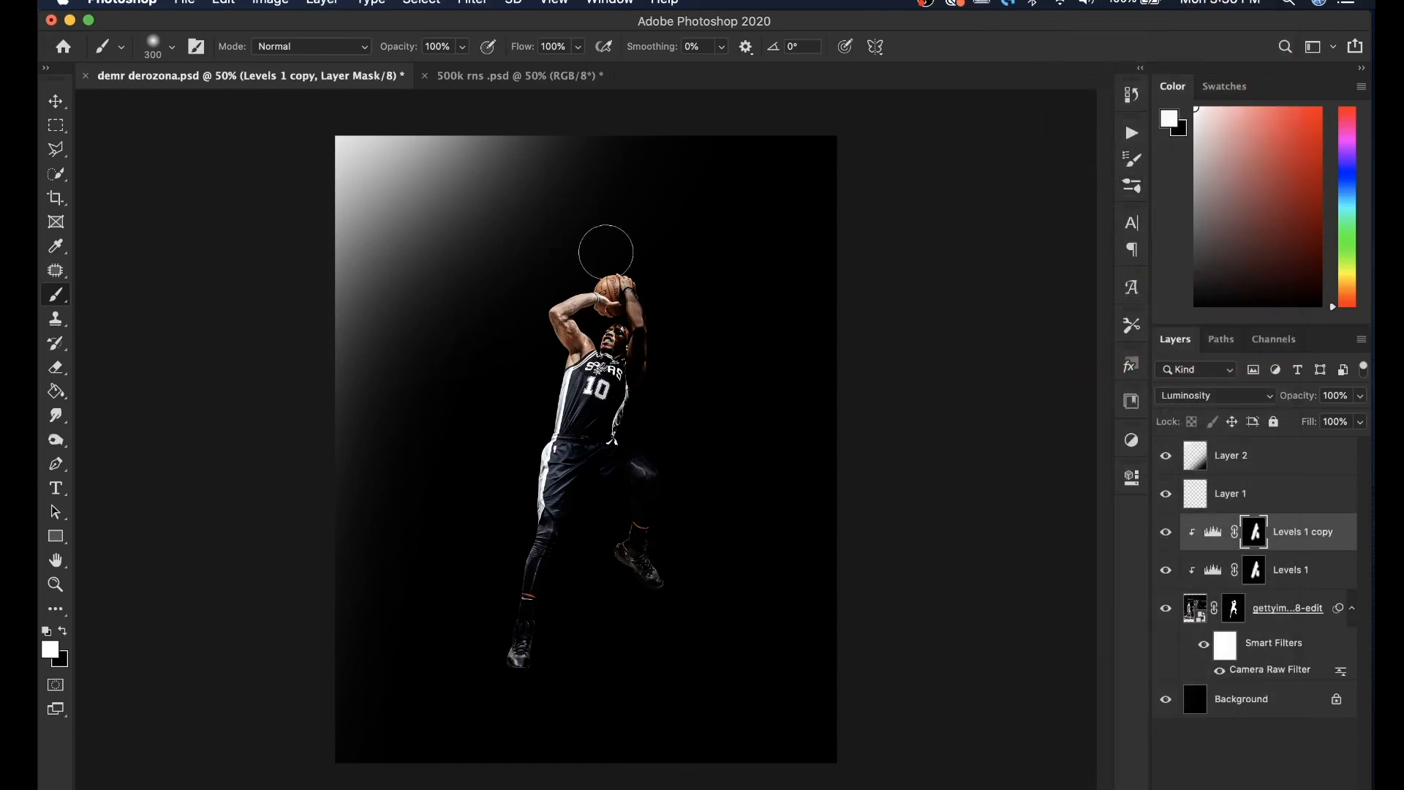
{"action": "left_click_drag", "start_coordinate": [605, 251], "coordinate": [536, 291]}
{"action": "key", "text": "super+z"}
Step: Brighten the Levels copy with input levels 0, 2.87 and 117, and fill its mask with black
{"action": "left_click", "coordinate": [1131, 479]}
{"action": "left_click_drag", "start_coordinate": [1024, 667], "coordinate": [887, 667]}
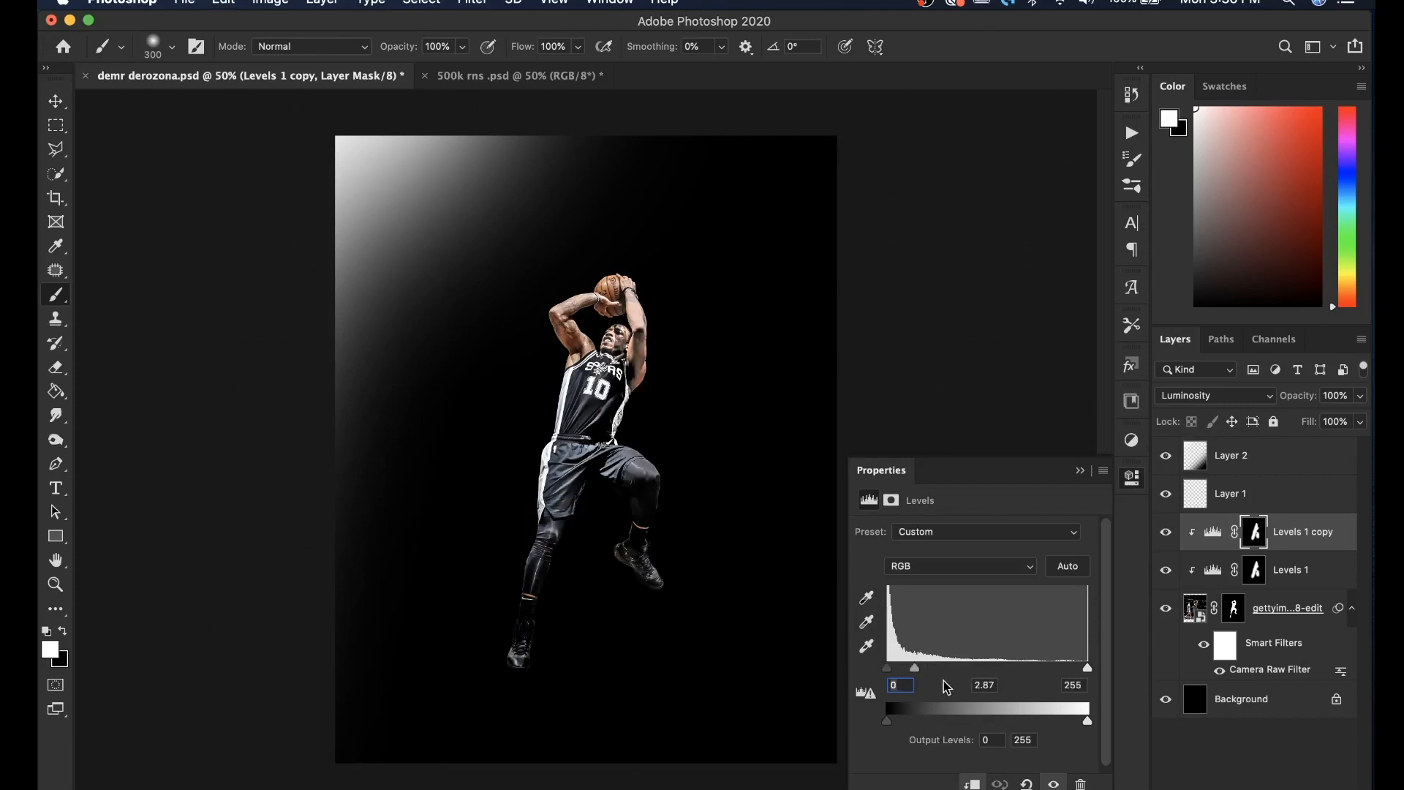
{"action": "left_click_drag", "start_coordinate": [1086, 668], "coordinate": [980, 670]}
{"action": "key", "text": "super+BackSpace"}
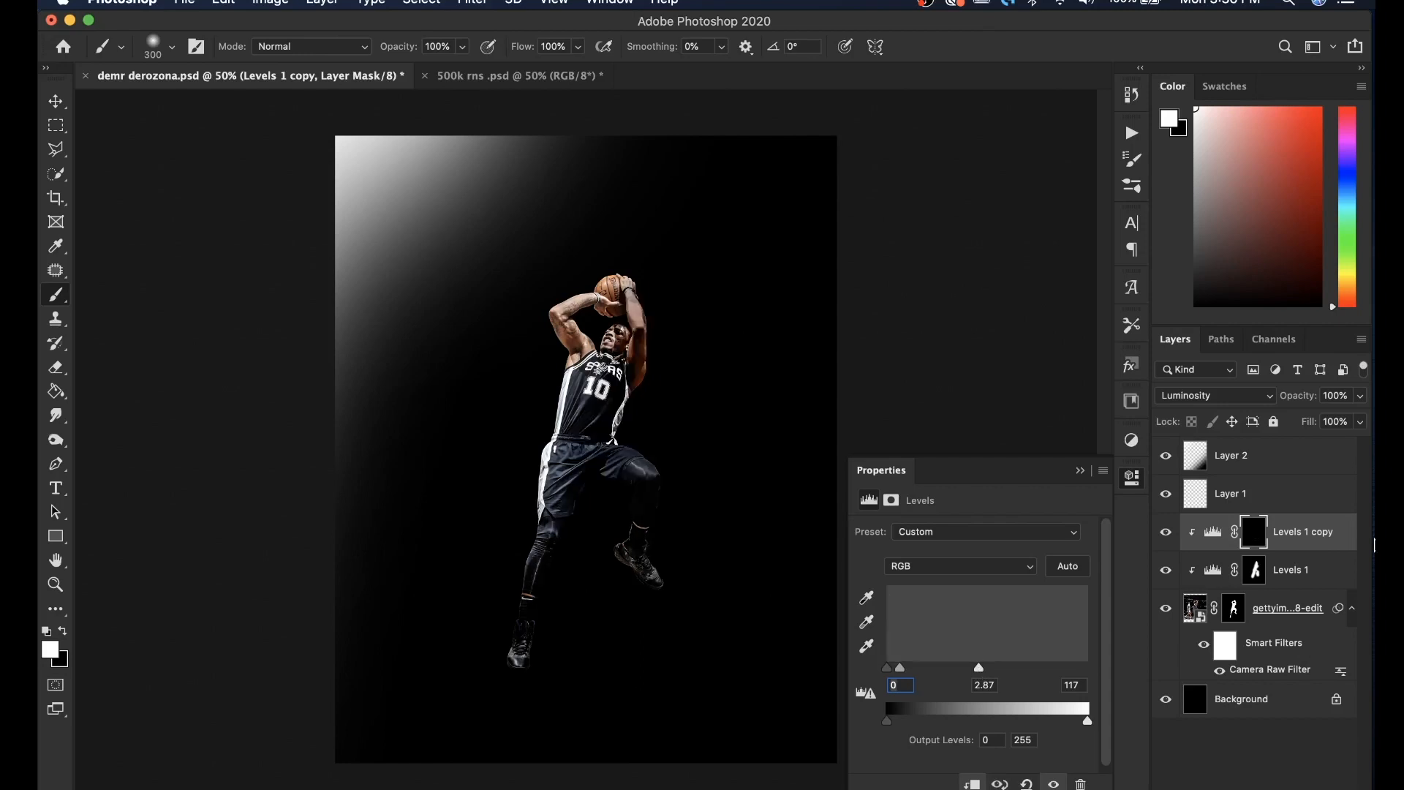
Step: Paint white on the Levels copy's mask along the player's glow-facing side and reduce the layer's fill to 63%
{"action": "mouse_move", "coordinate": [553, 277]}
{"action": "left_mouse_down"}
{"action": "mouse_move", "coordinate": [524, 304]}
{"action": "mouse_move", "coordinate": [512, 607]}
{"action": "left_mouse_up"}
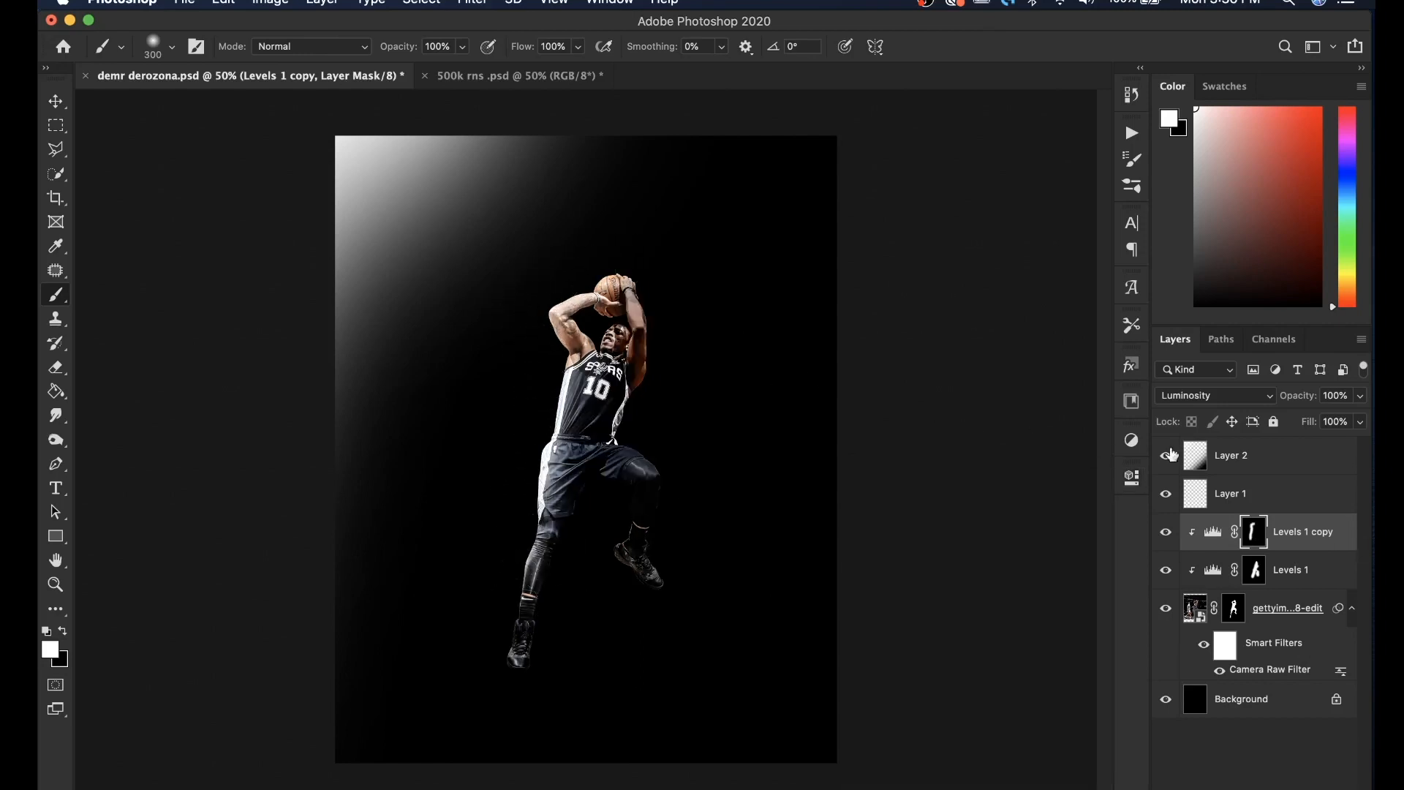
{"action": "left_click", "coordinate": [1360, 421]}
{"action": "left_click_drag", "start_coordinate": [1361, 443], "coordinate": [1328, 447]}
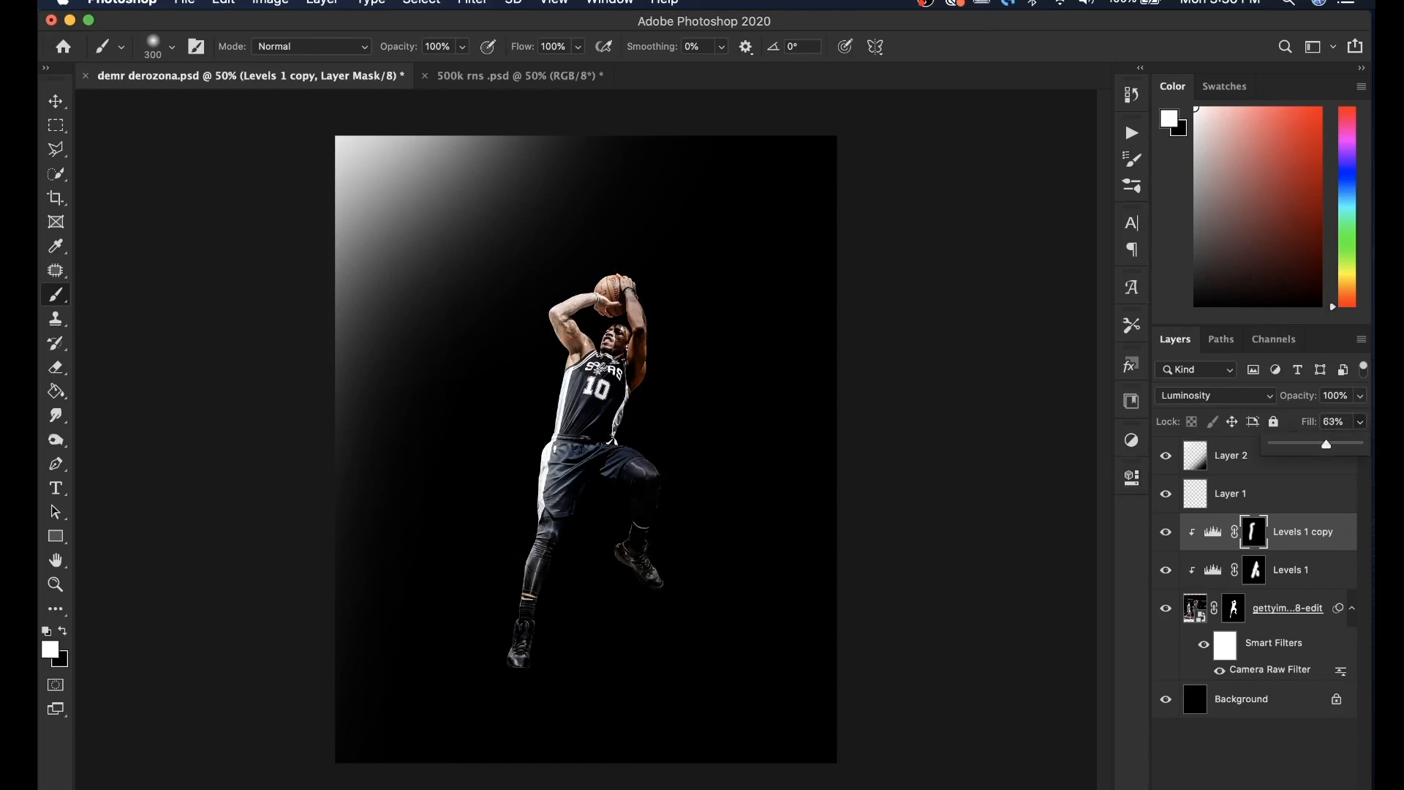
{"action": "left_click", "coordinate": [1250, 468]}
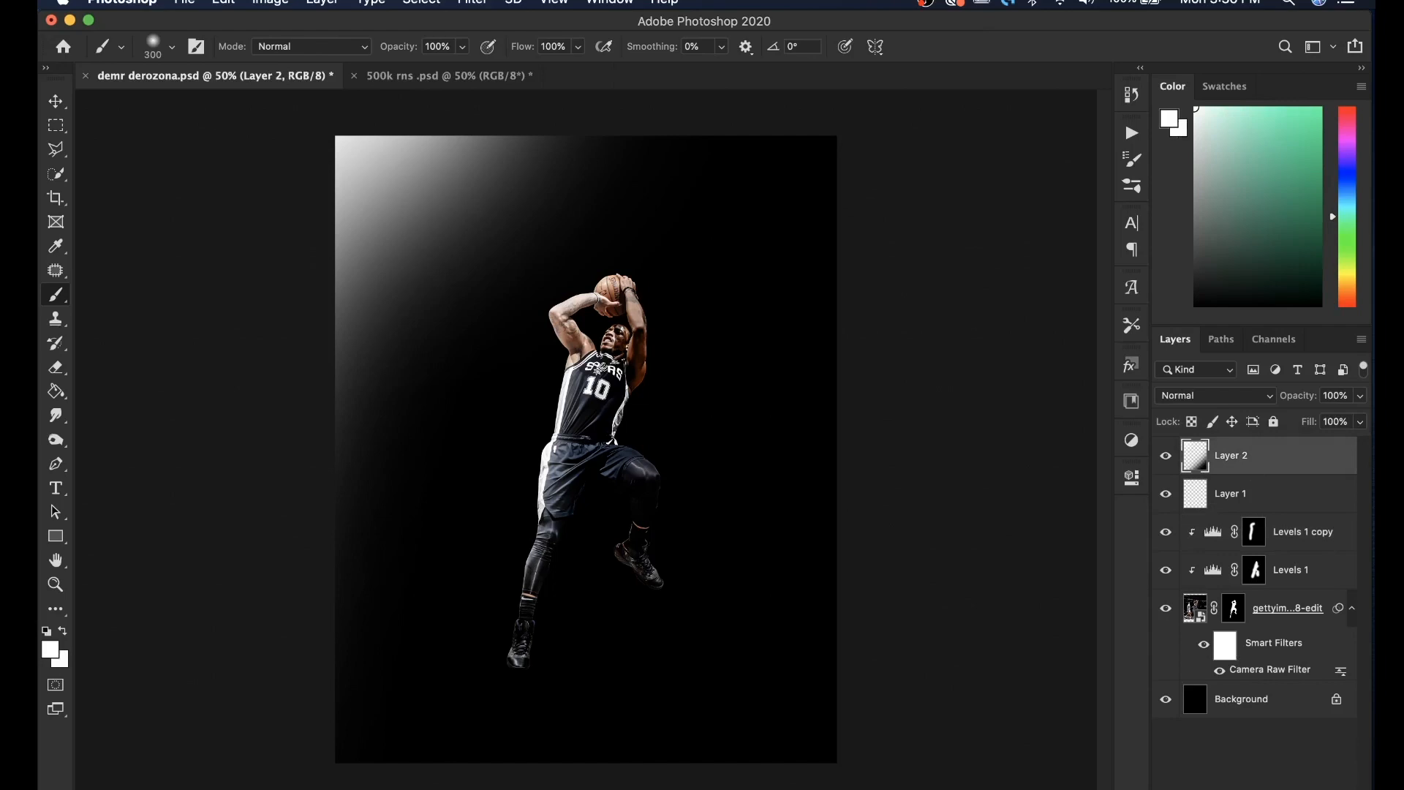
{"action": "key", "text": "super+z"}
{"action": "key", "text": "super+z"}
{"action": "key", "text": "super+z"}
{"action": "key", "text": "super+z"}
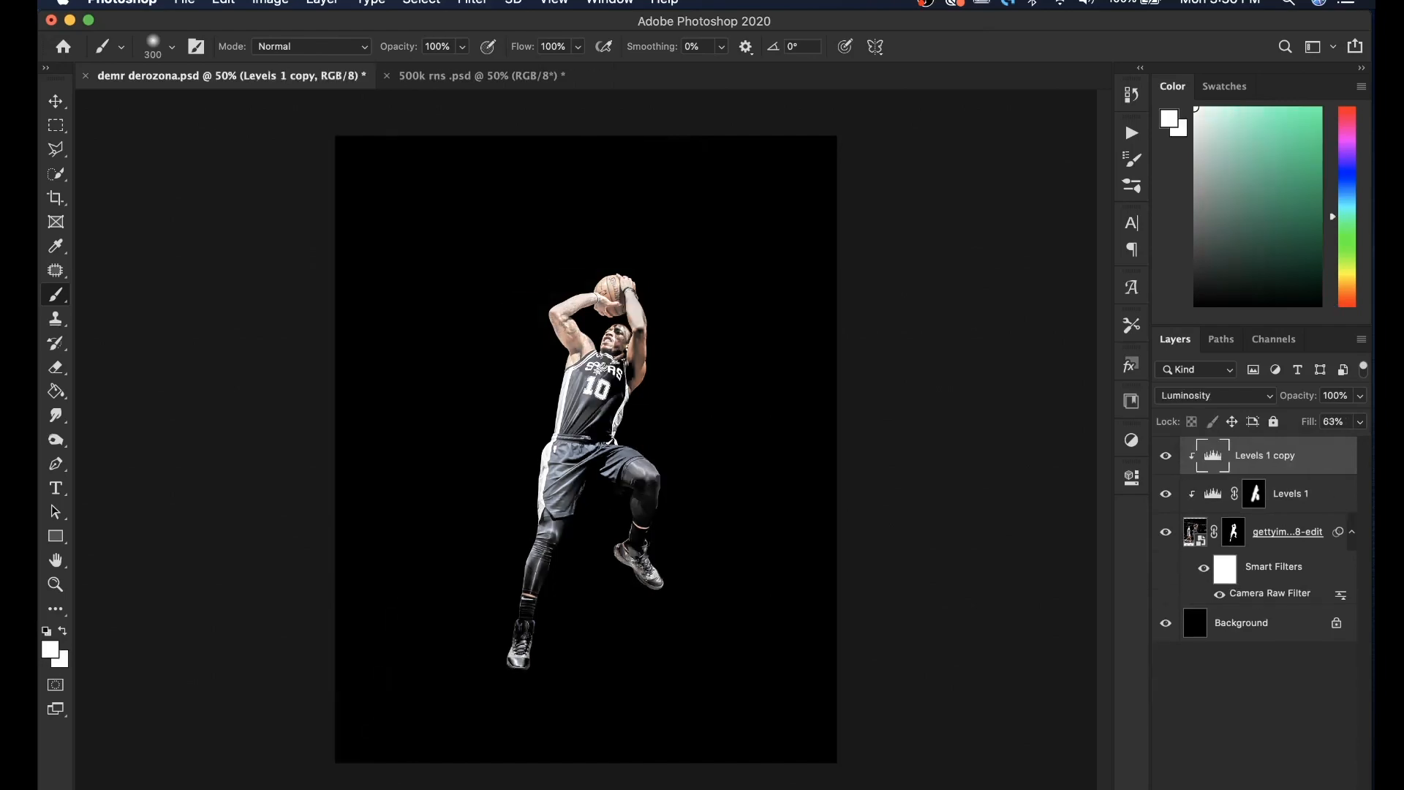
{"action": "key", "text": "super+shift+z"}
{"action": "key", "text": "super+shift+z"}
{"action": "key", "text": "super+shift+z"}
{"action": "key", "text": "super+shift+z"}
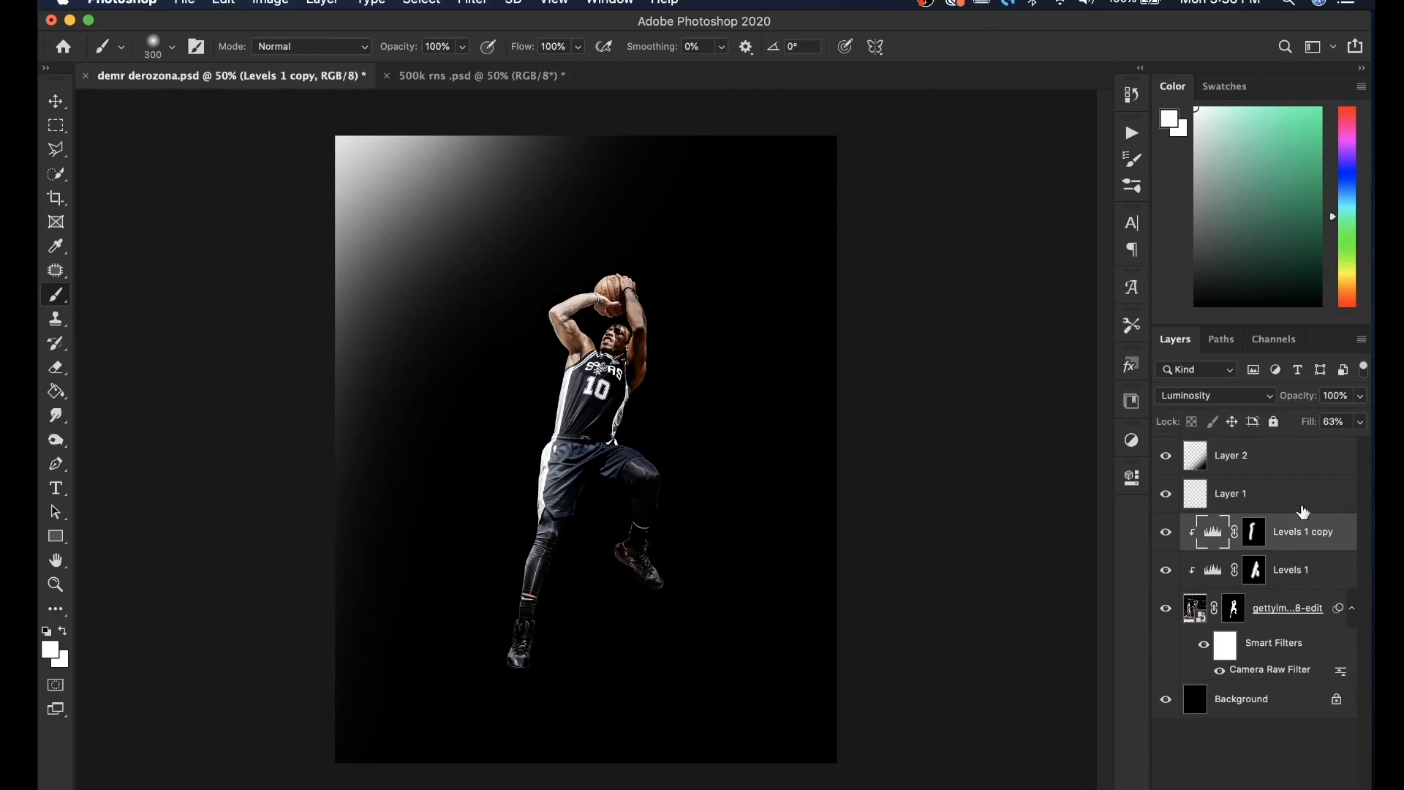
Step: Delete Layer 1 and both Levels adjustments above the player's photo
{"action": "left_click", "coordinate": [1299, 499]}
{"action": "key", "text": "BackSpace"}
{"action": "key", "text": "BackSpace"}
{"action": "key", "text": "BackSpace"}
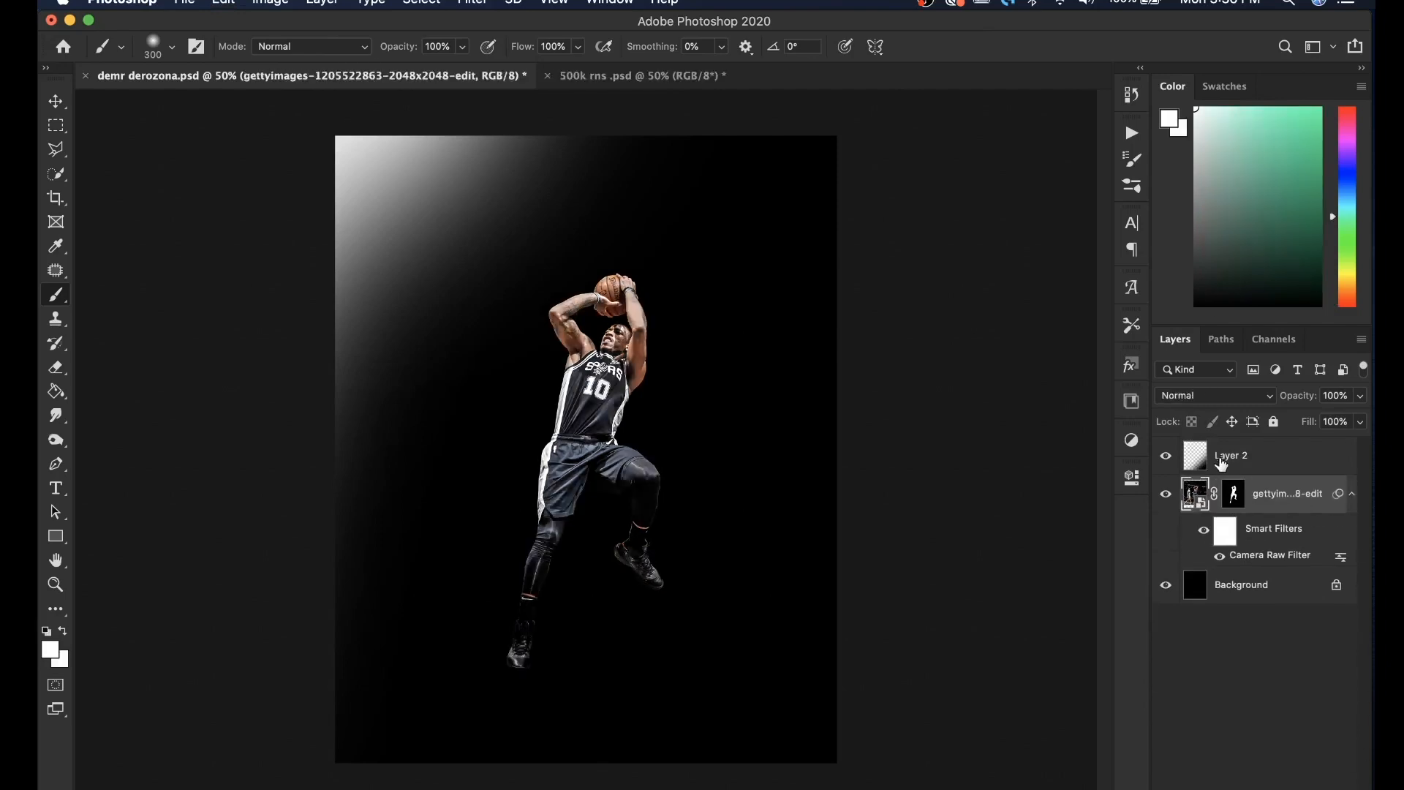
Step: Try a Camera Raw filter on the player's photo with Highlights -39, Shadows -100 and Clarity +1, and undo it
{"action": "left_click", "coordinate": [473, 3]}
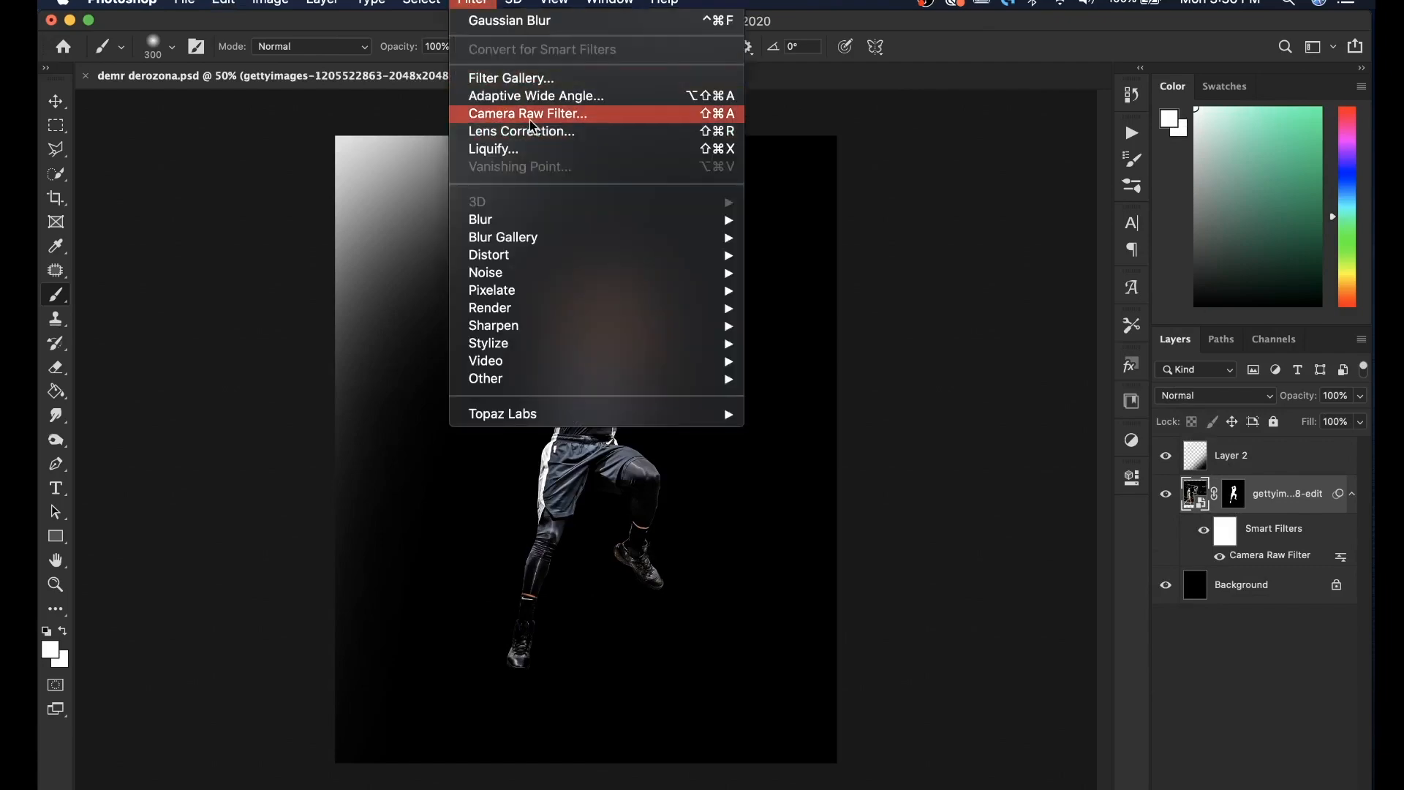
{"action": "left_click", "coordinate": [529, 114]}
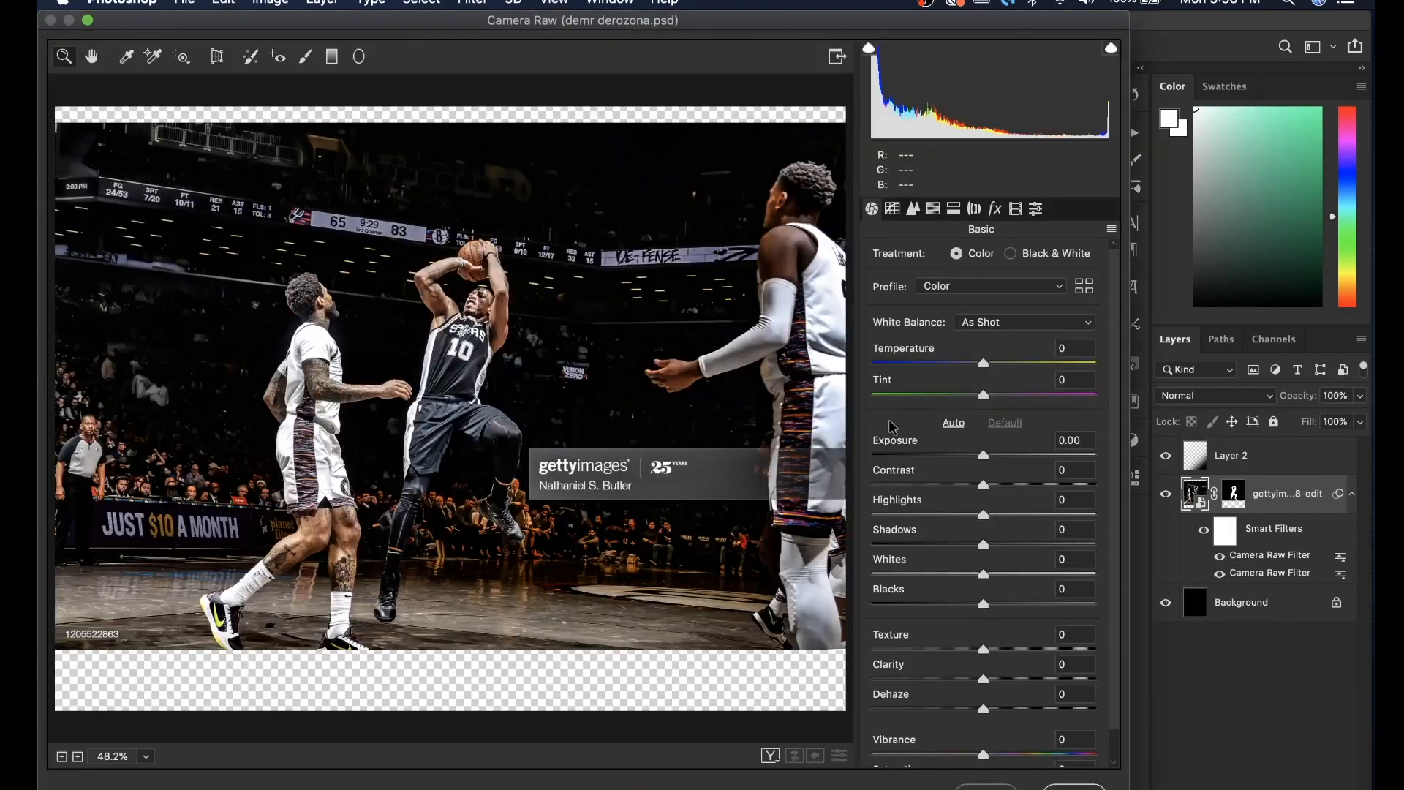
{"action": "left_click_drag", "start_coordinate": [454, 363], "coordinate": [852, 559]}
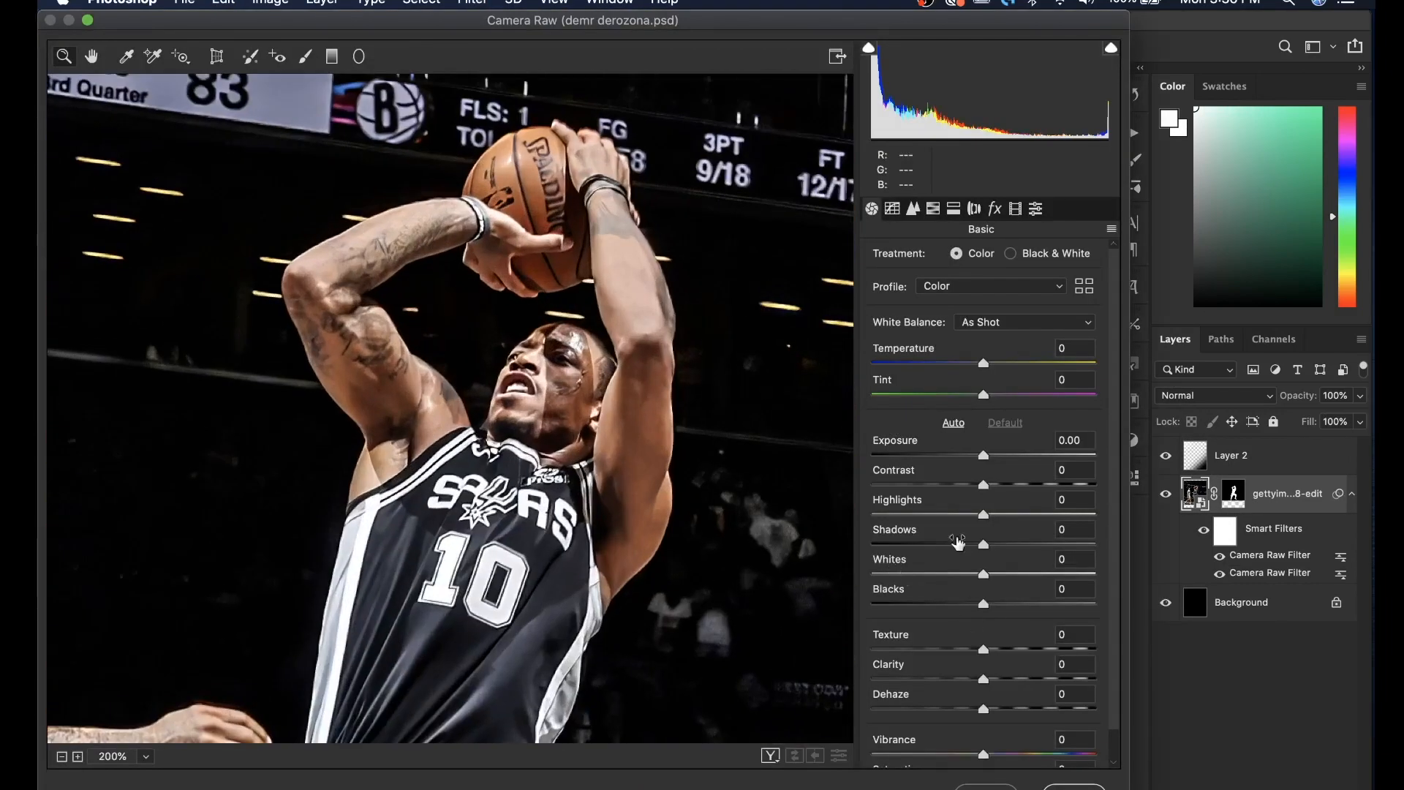
{"action": "left_click_drag", "start_coordinate": [952, 516], "coordinate": [877, 556]}
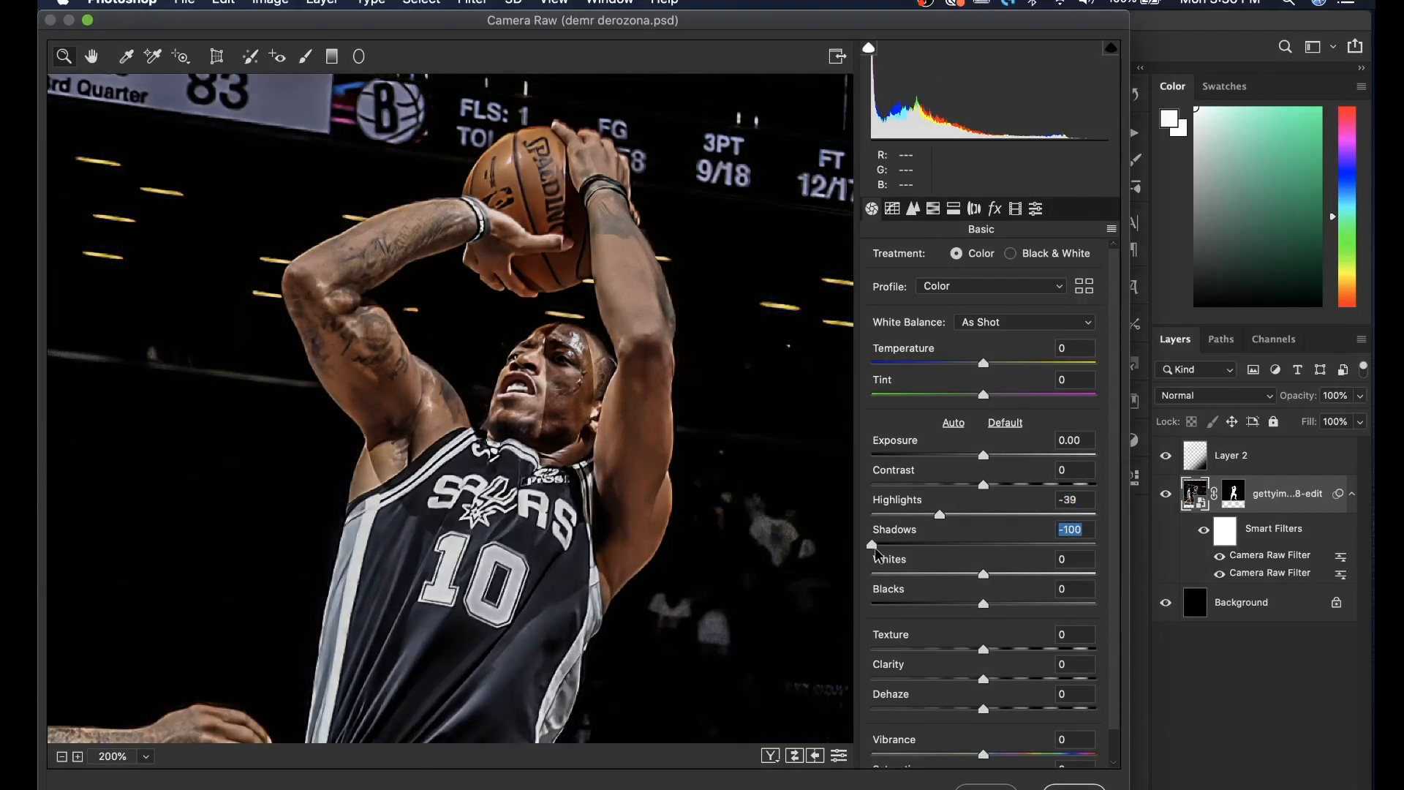
{"action": "left_click", "coordinate": [1045, 673]}
{"action": "left_click_drag", "start_coordinate": [1045, 676], "coordinate": [996, 687]}
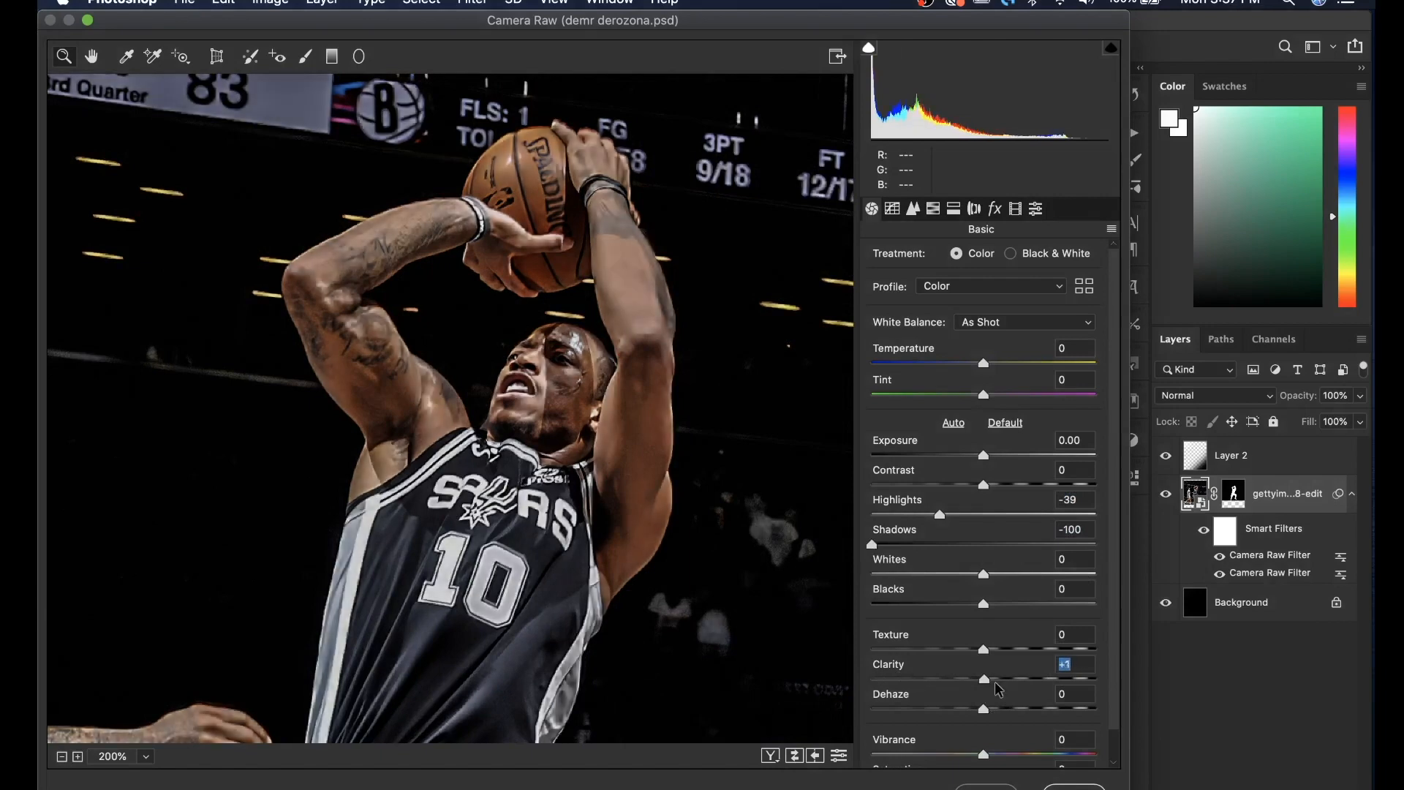
{"action": "left_click", "coordinate": [1073, 787]}
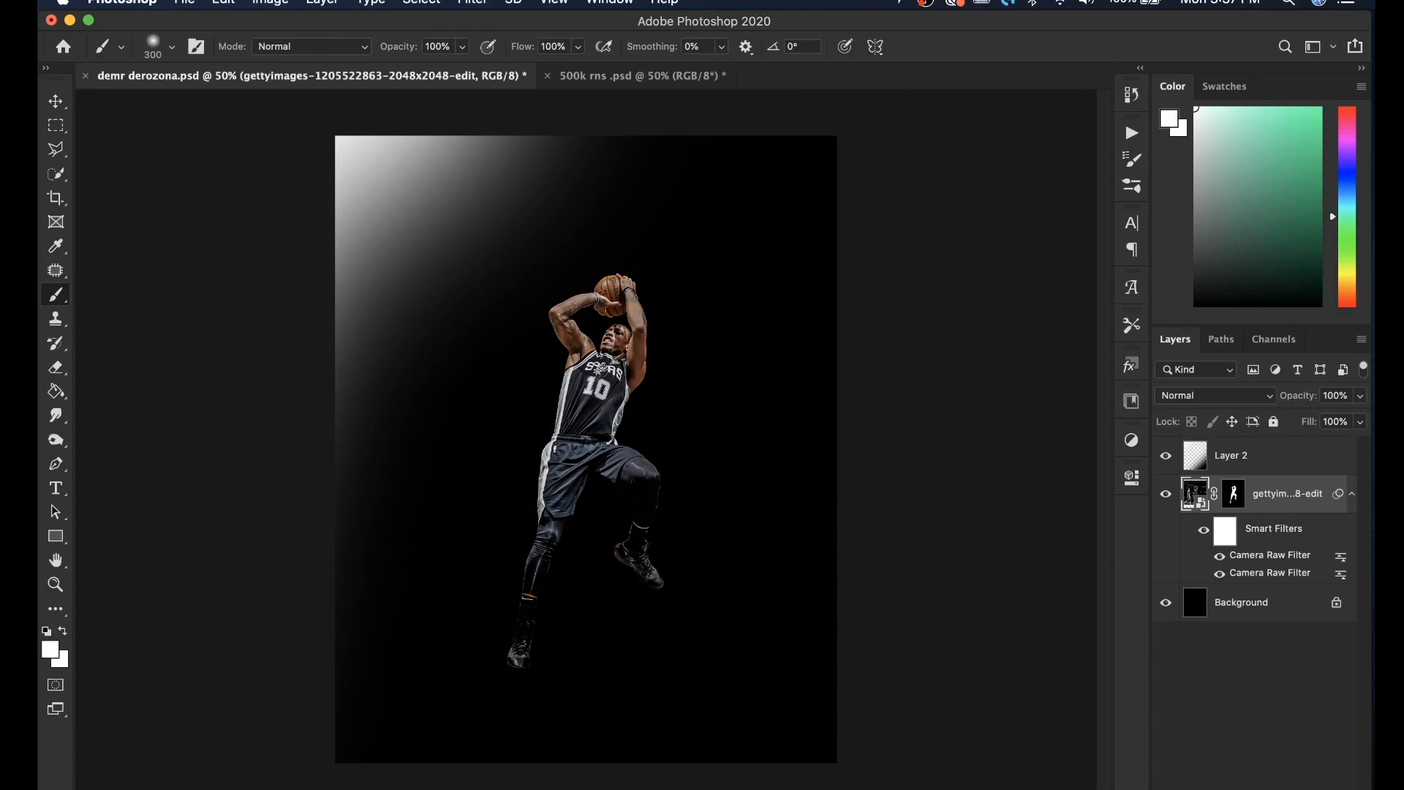
{"action": "key", "text": "super+z"}
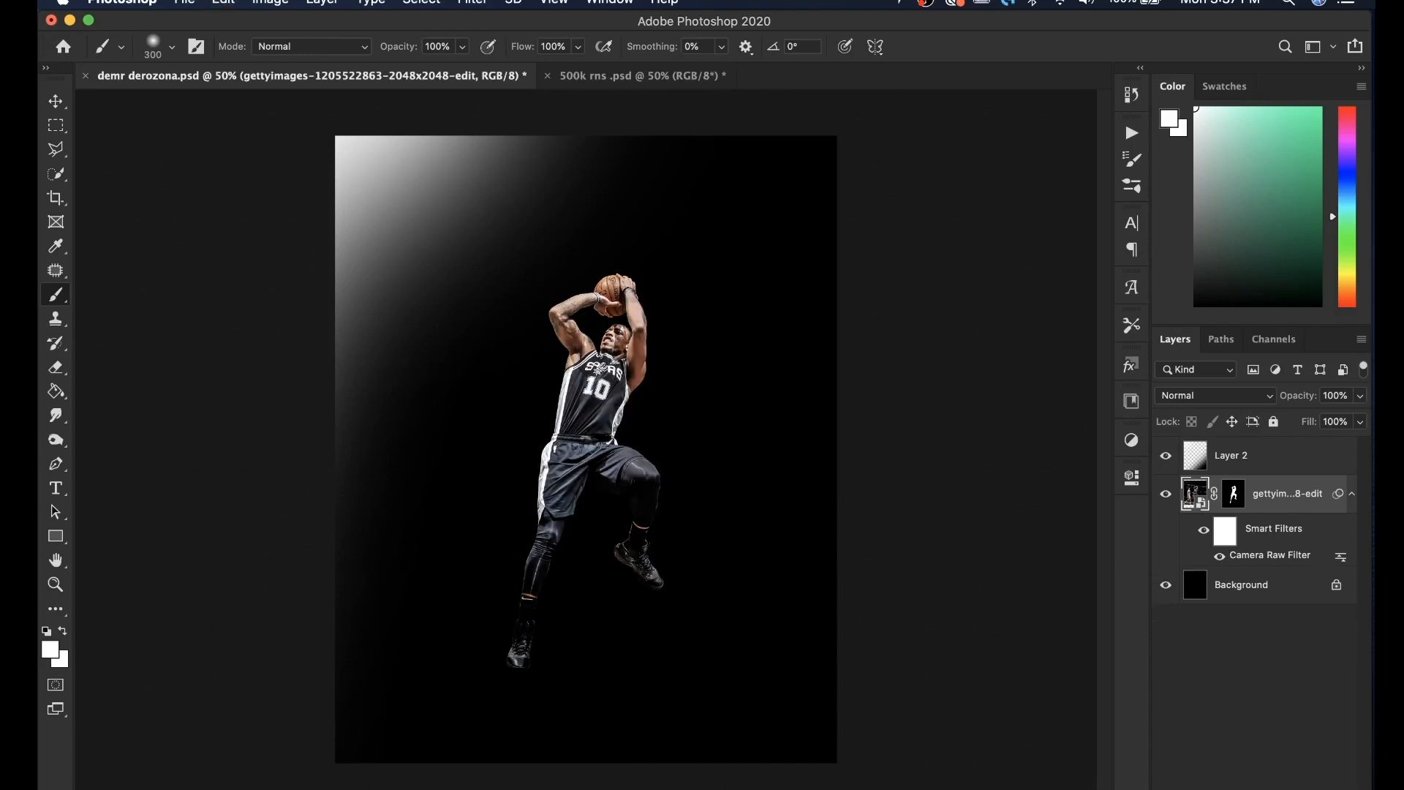
Step: Save the document and delete the glow layer, Layer 2
{"action": "key", "text": "super+s"}
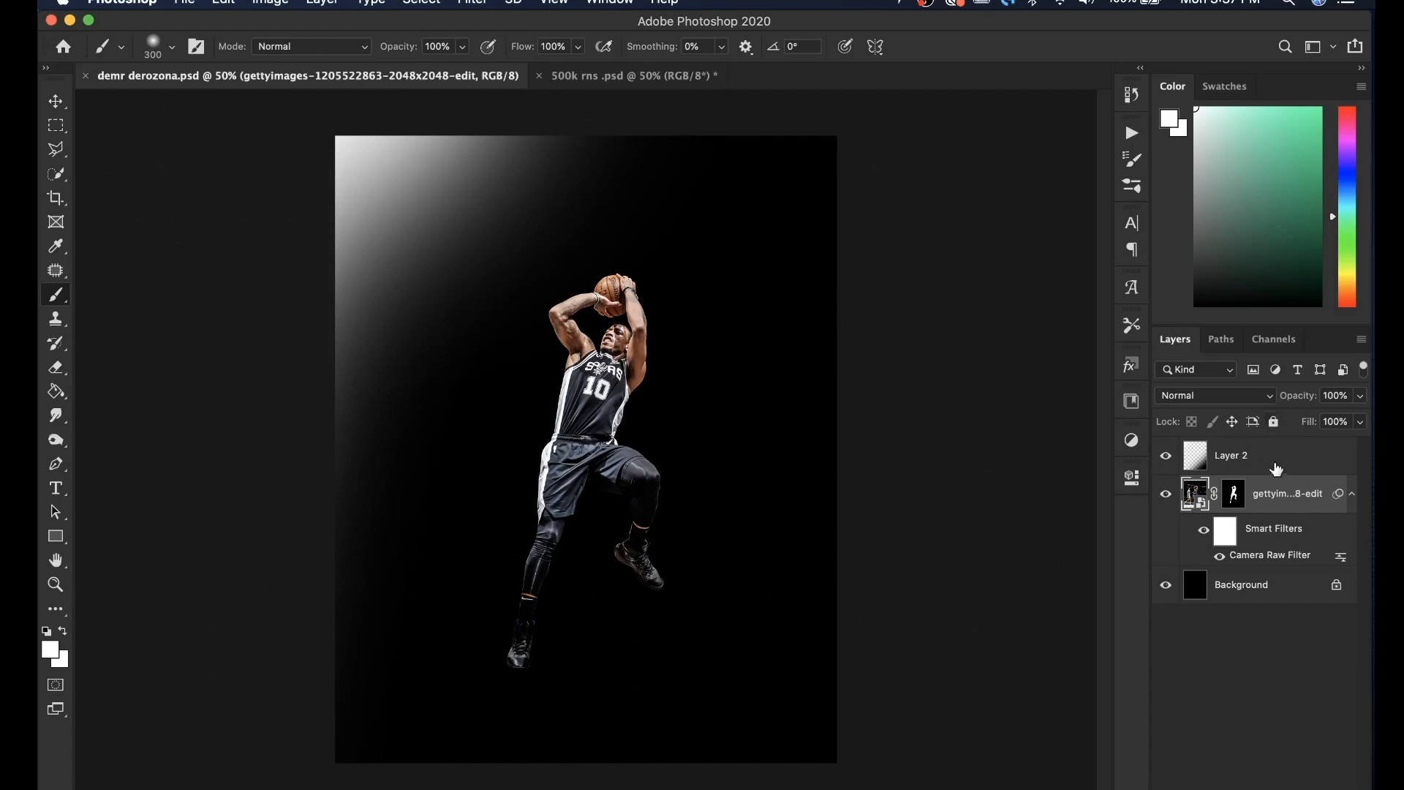
{"action": "left_click", "coordinate": [1276, 468]}
{"action": "key", "text": "BackSpace"}
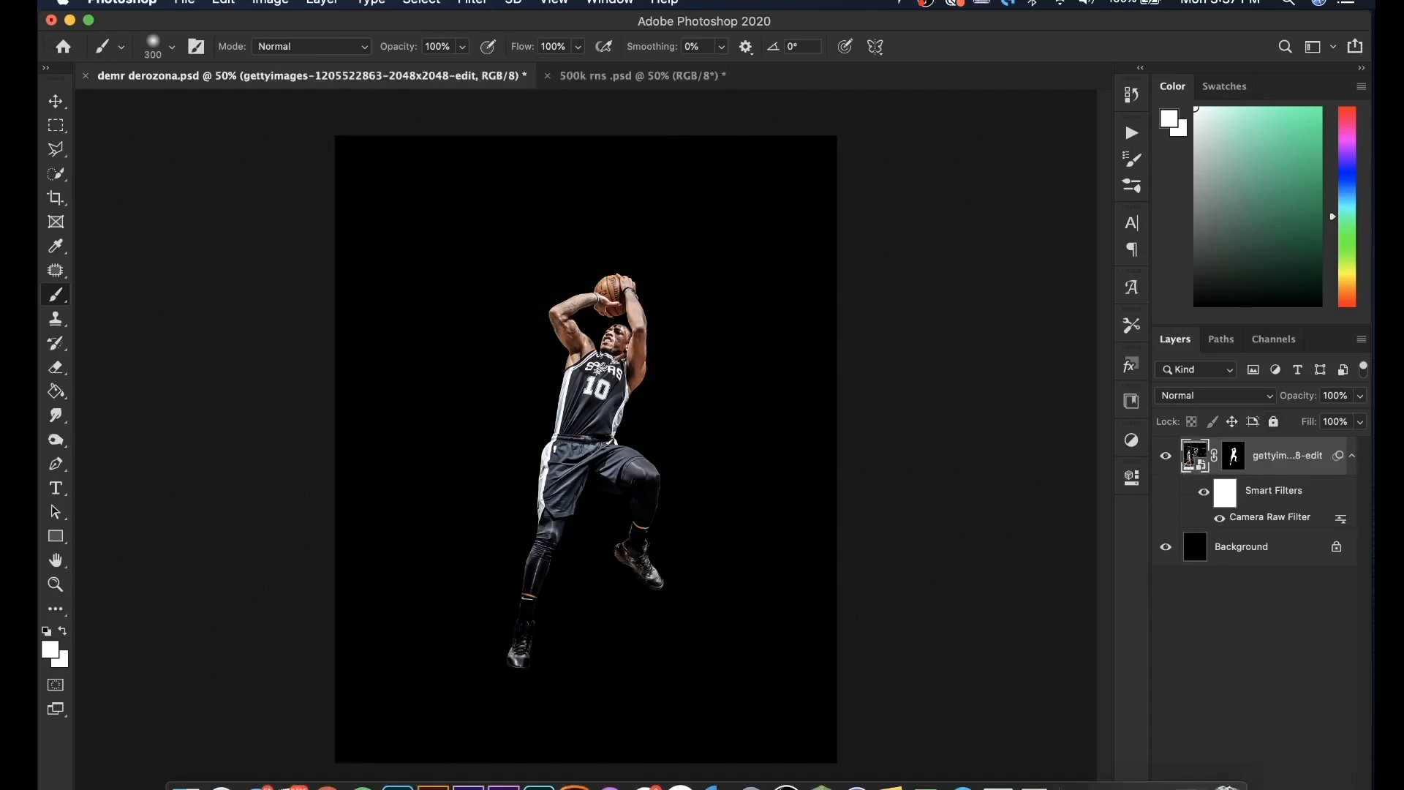